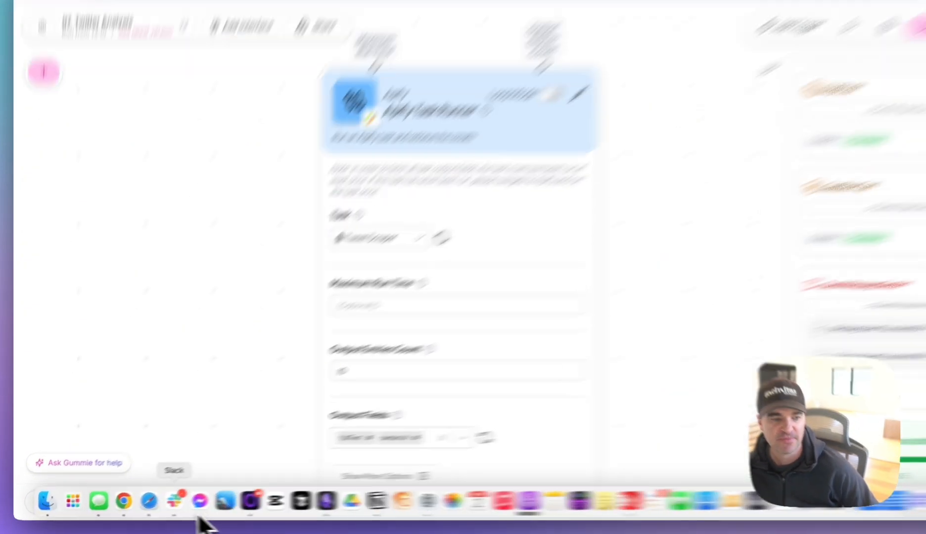
Switch to Slack, examine the LemonSqueezy complaint summary in the #gumloop-demos channel and open the abandoned cart tweet on X.
{"action": "left_click", "coordinate": [171, 496]}
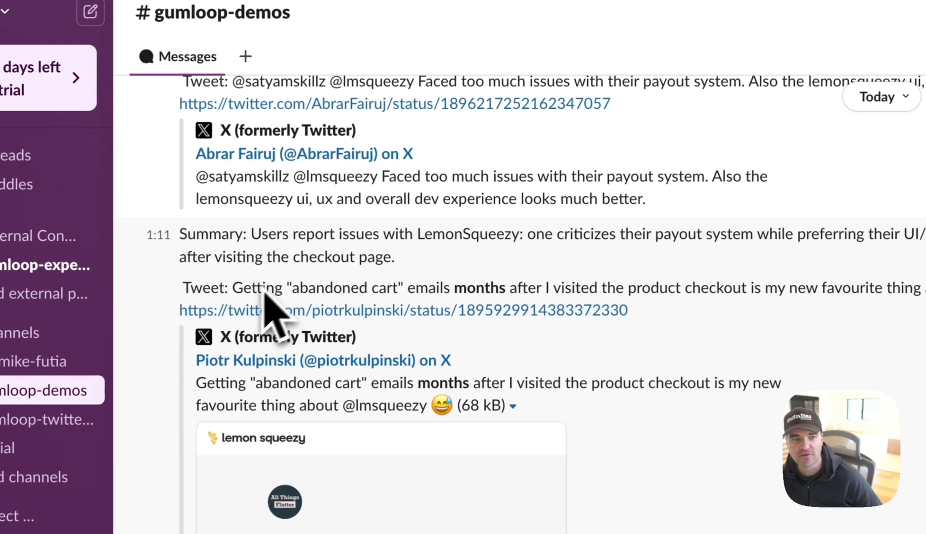
{"action": "left_click_drag", "start_coordinate": [252, 237], "coordinate": [538, 233]}
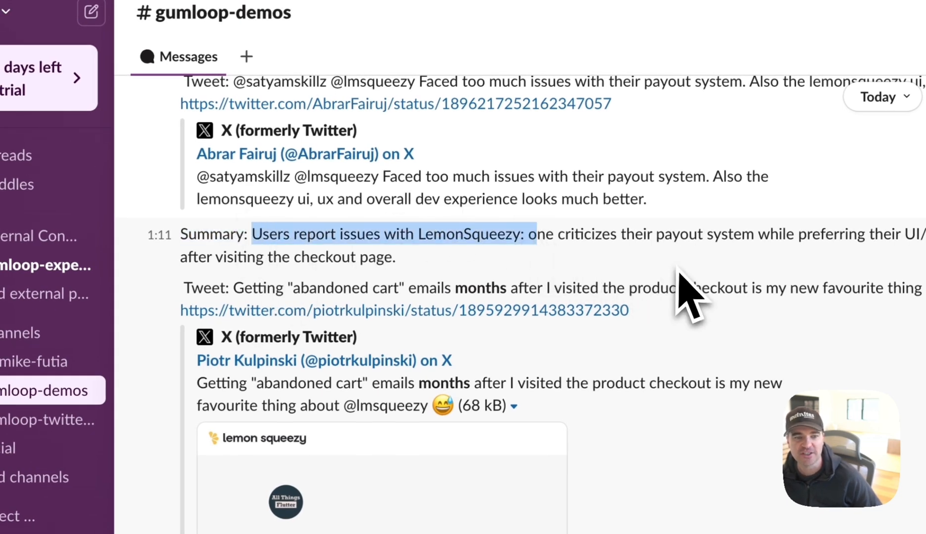
{"action": "left_click_drag", "start_coordinate": [603, 234], "coordinate": [760, 234]}
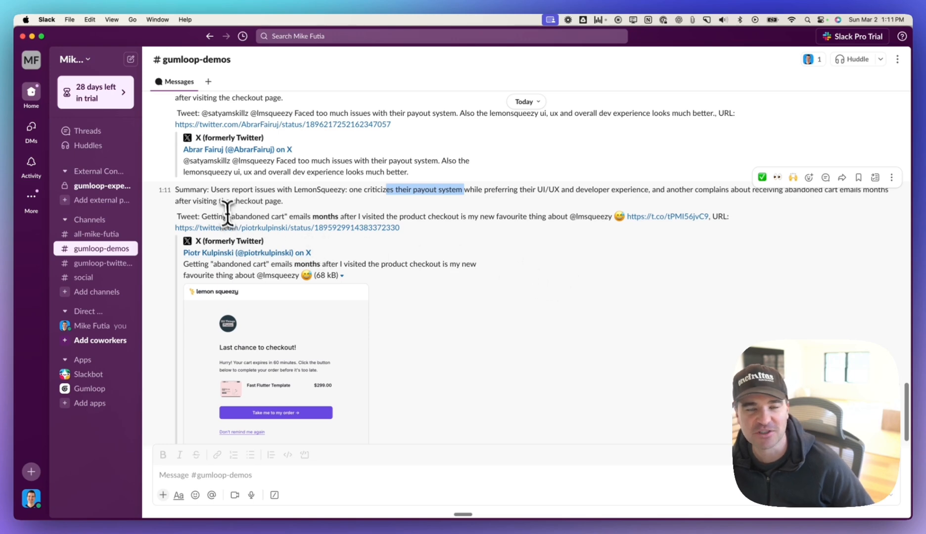
{"action": "left_click", "coordinate": [229, 253]}
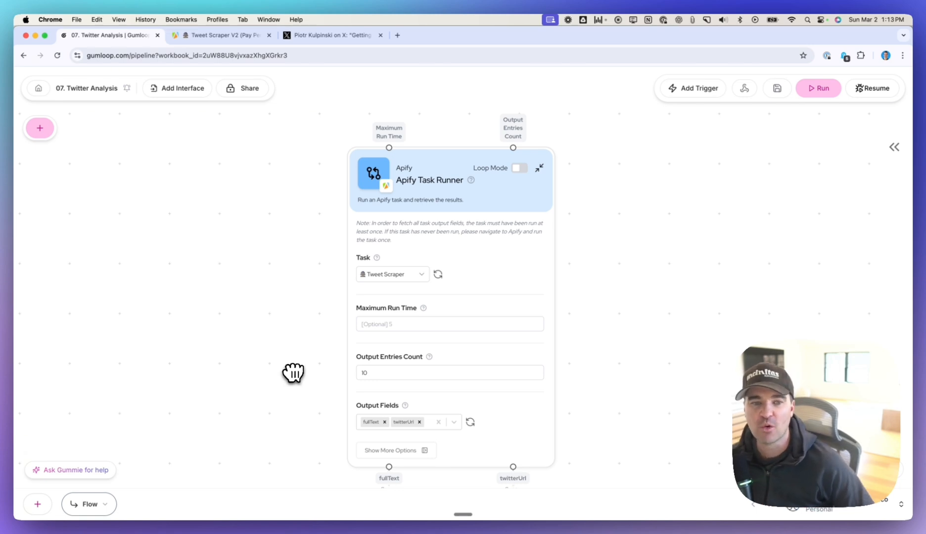
View the Tweet Scraper V2 actor page on Apify and return to the 07. Twitter Analysis flow in Gumloop.
{"action": "right_click", "coordinate": [378, 282]}
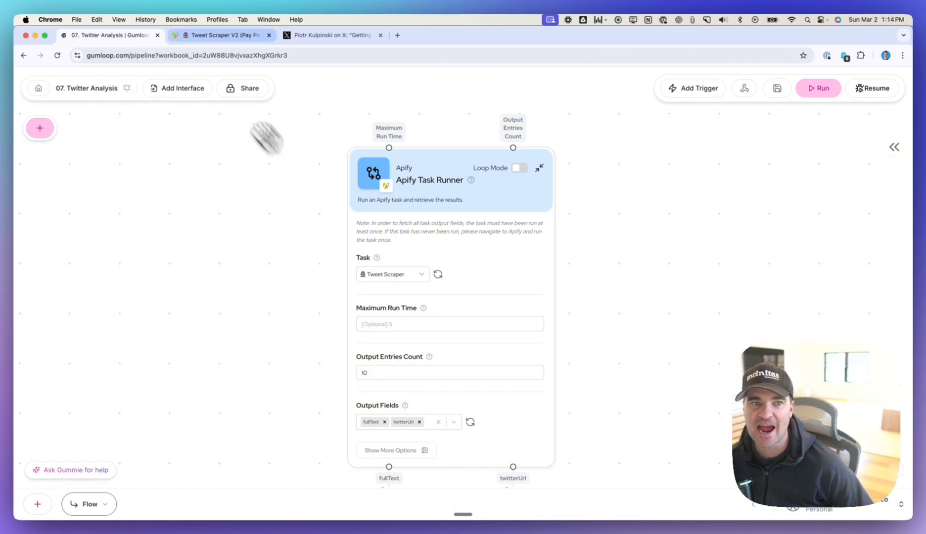
{"action": "left_click", "coordinate": [217, 35]}
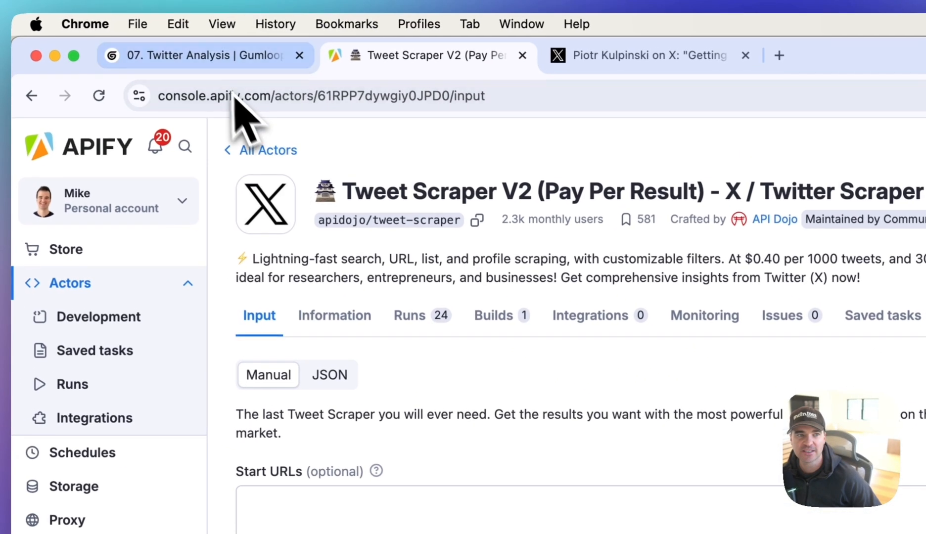
{"action": "left_click", "coordinate": [232, 52]}
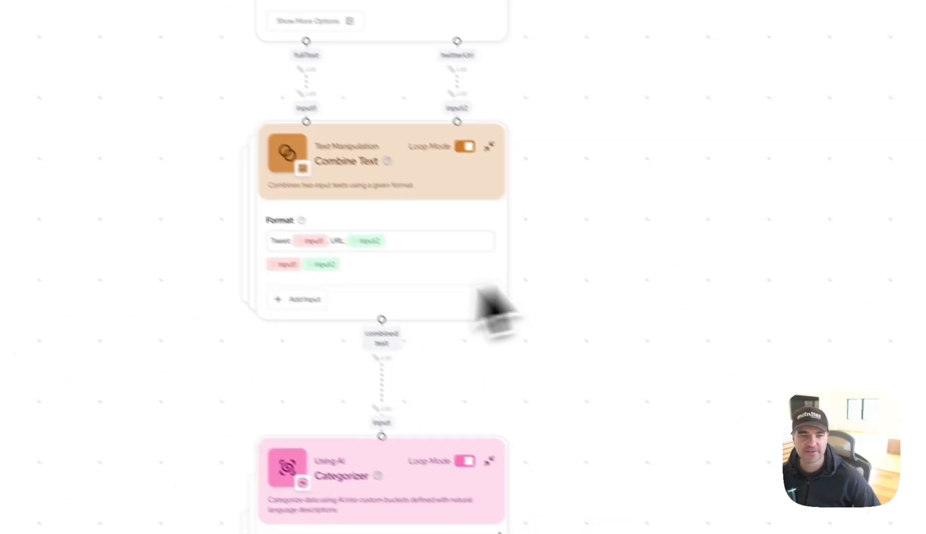
Examine the flow's first Combine Text node and the category names and descriptions in the Categorizer node.
{"action": "left_click_drag", "start_coordinate": [333, 343], "coordinate": [354, 104]}
{"action": "mouse_move", "coordinate": [541, 260]}
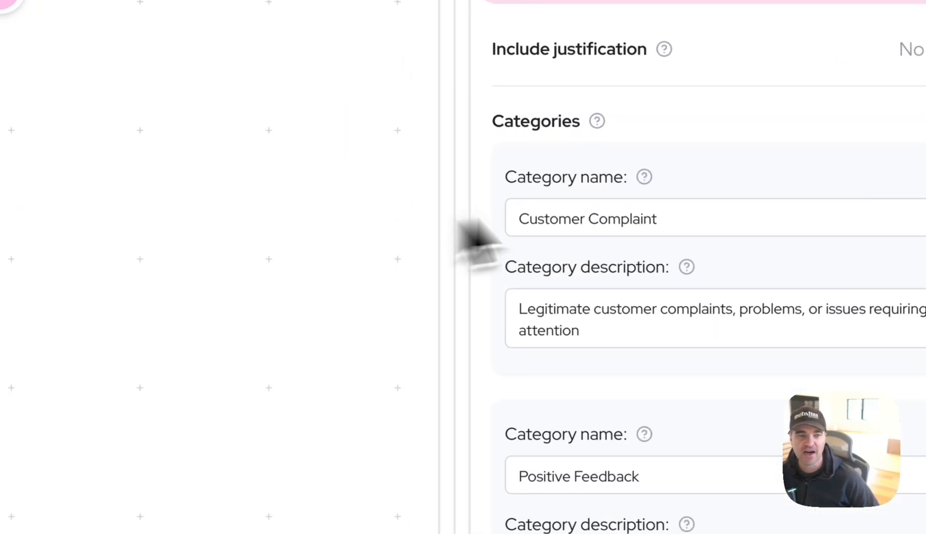
{"action": "left_click_drag", "start_coordinate": [353, 408], "coordinate": [322, 158]}
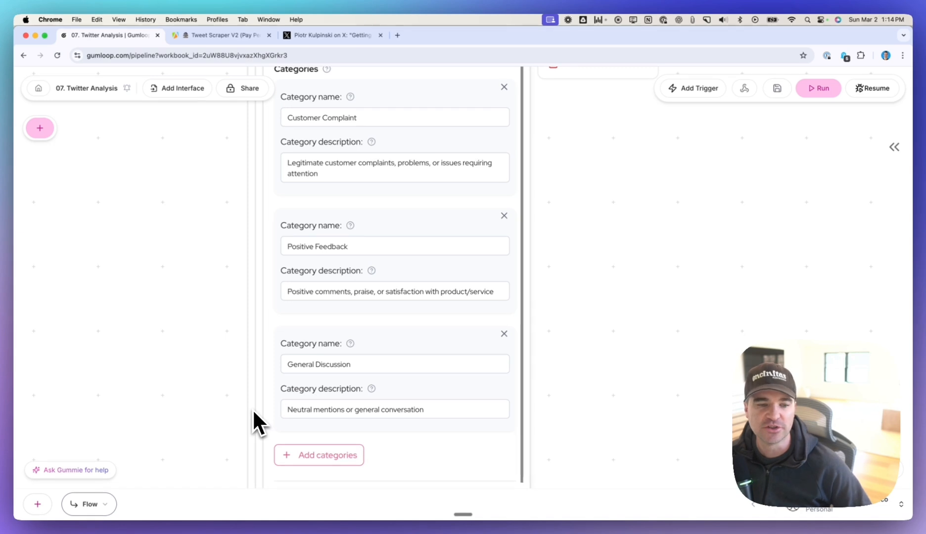
{"action": "scroll", "coordinate": [264, 419], "scroll_direction": "down", "scroll_amount": 2}
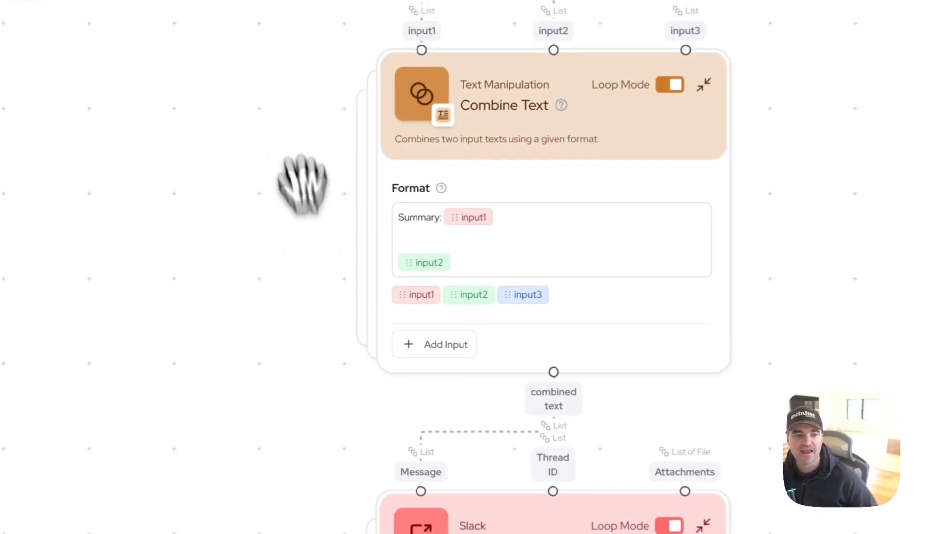
Examine the summary Combine Text node and the Slack Message Sender node, checking them against the source tweet on X.
{"action": "left_click_drag", "start_coordinate": [328, 428], "coordinate": [335, 304]}
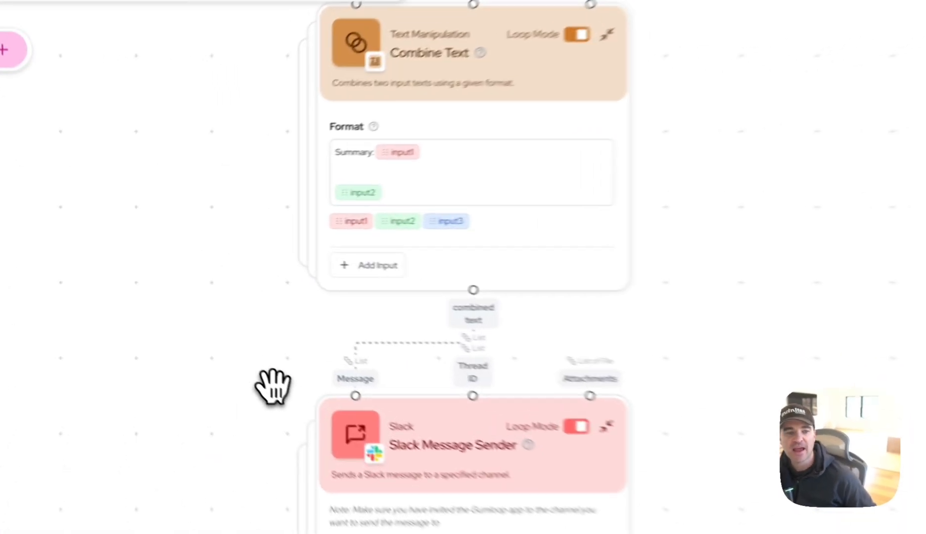
{"action": "left_click_drag", "start_coordinate": [193, 319], "coordinate": [193, 222]}
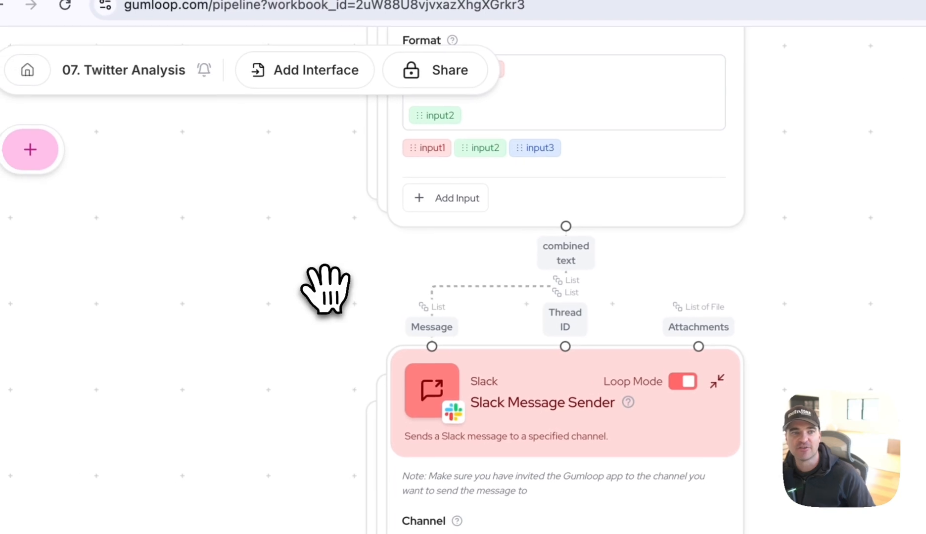
{"action": "left_click_drag", "start_coordinate": [300, 285], "coordinate": [300, 423]}
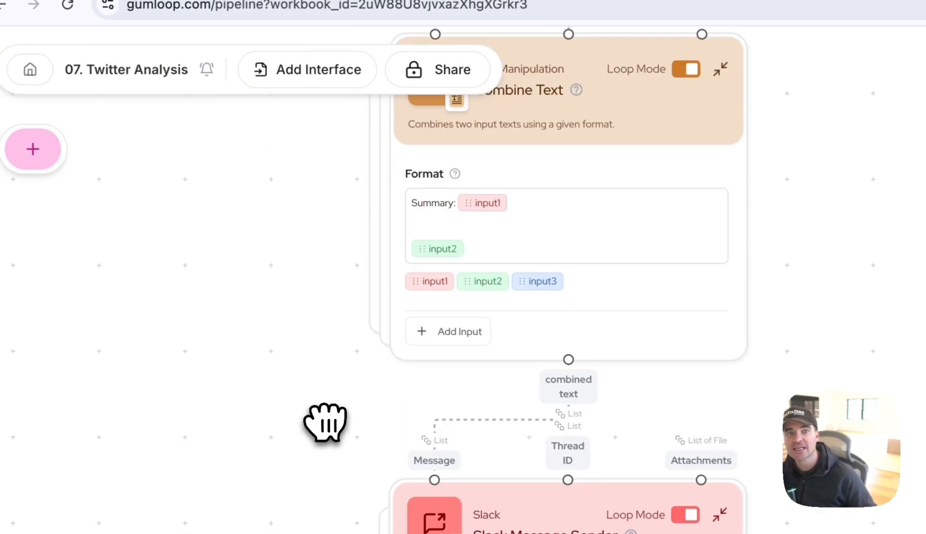
{"action": "left_click", "coordinate": [496, 59]}
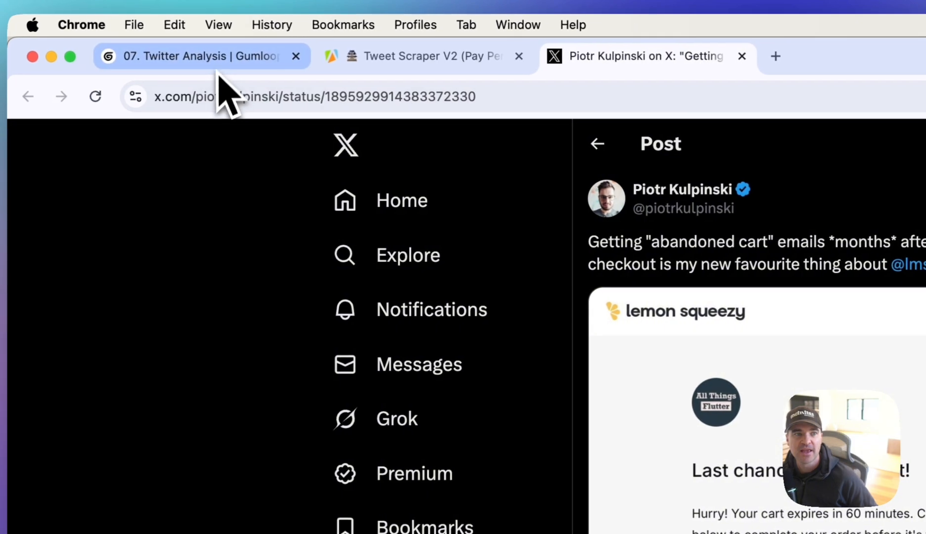
{"action": "left_click", "coordinate": [198, 56]}
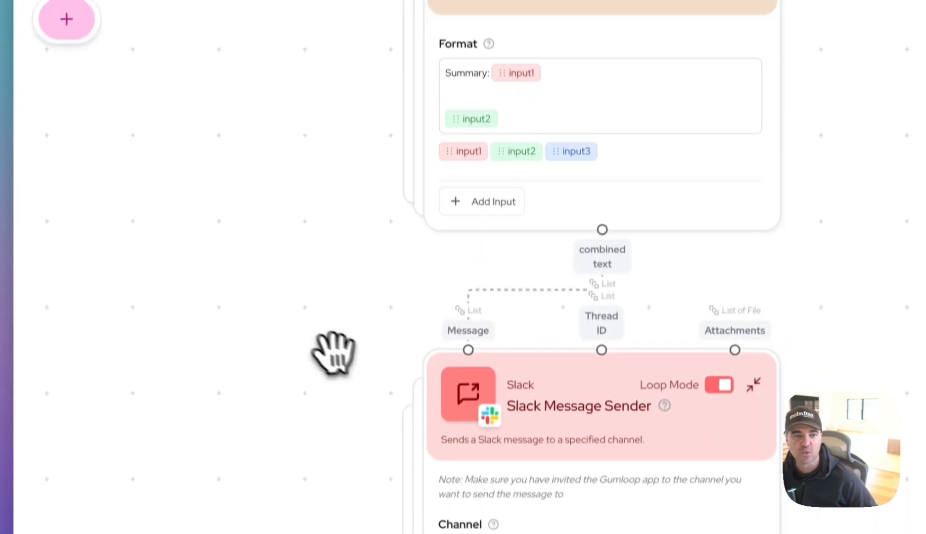
{"action": "left_click_drag", "start_coordinate": [319, 491], "coordinate": [317, 344]}
{"action": "scroll", "coordinate": [371, 403], "scroll_direction": "up", "scroll_amount": 4}
{"action": "left_click_drag", "start_coordinate": [380, 251], "coordinate": [309, 206]}
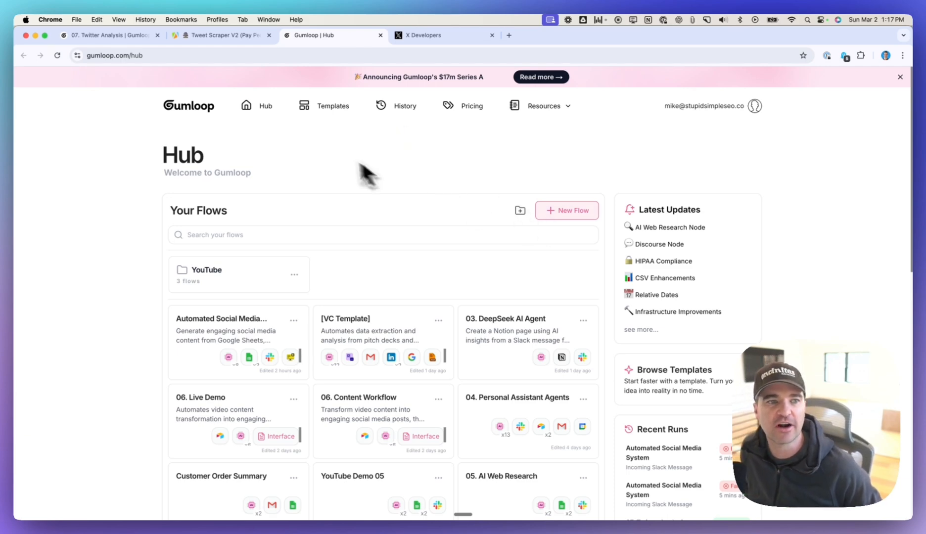
Create a new flow from the Gumloop Hub and place a Twitter Scraper node on its canvas.
{"action": "left_click", "coordinate": [569, 213]}
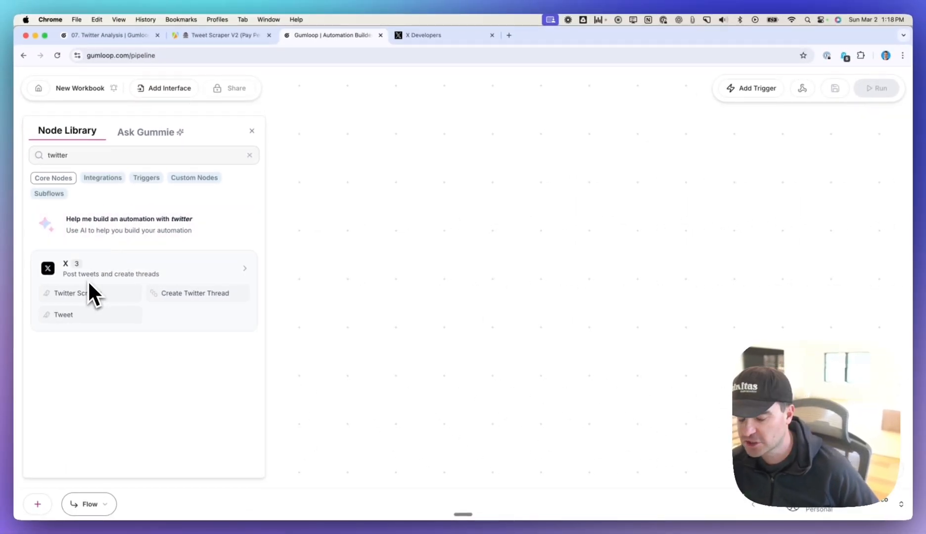
{"action": "left_click_drag", "start_coordinate": [88, 282], "coordinate": [446, 232]}
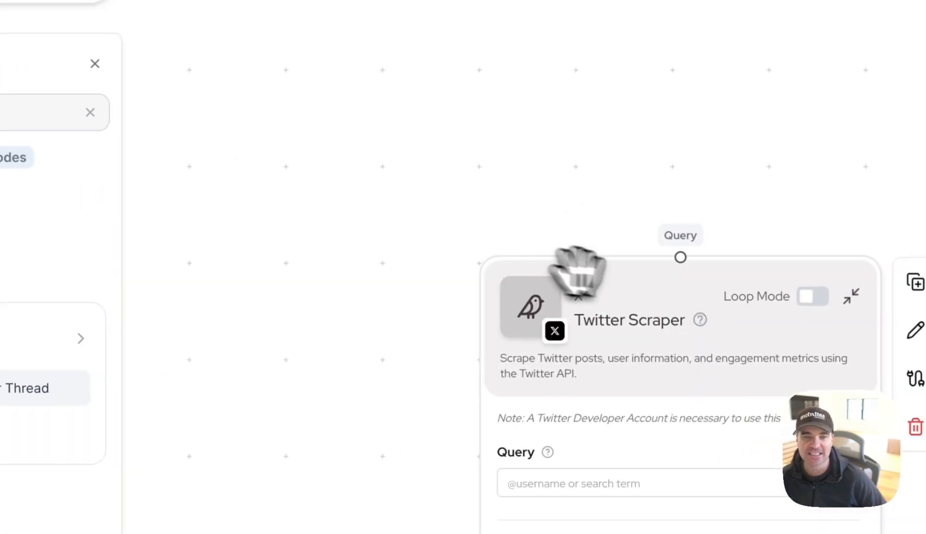
{"action": "left_click_drag", "start_coordinate": [685, 276], "coordinate": [515, 84]}
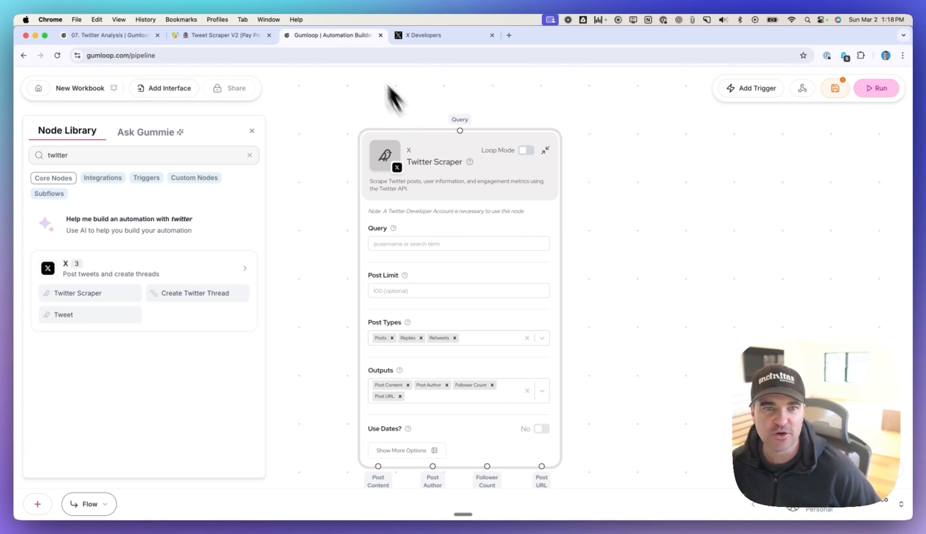
Check the monthly post cap usage on the X developer dashboard and delete the Twitter Scraper node from the new flow.
{"action": "left_click", "coordinate": [438, 36]}
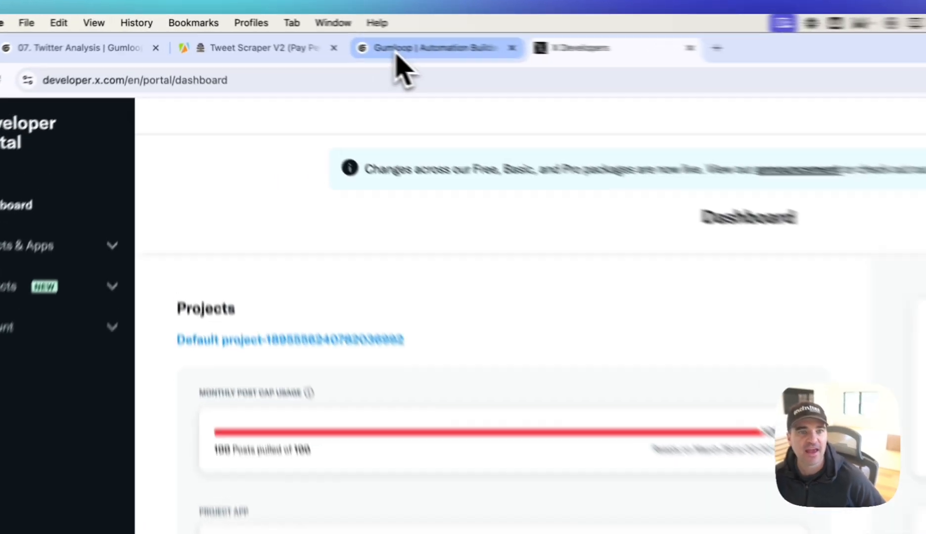
{"action": "left_click", "coordinate": [397, 54]}
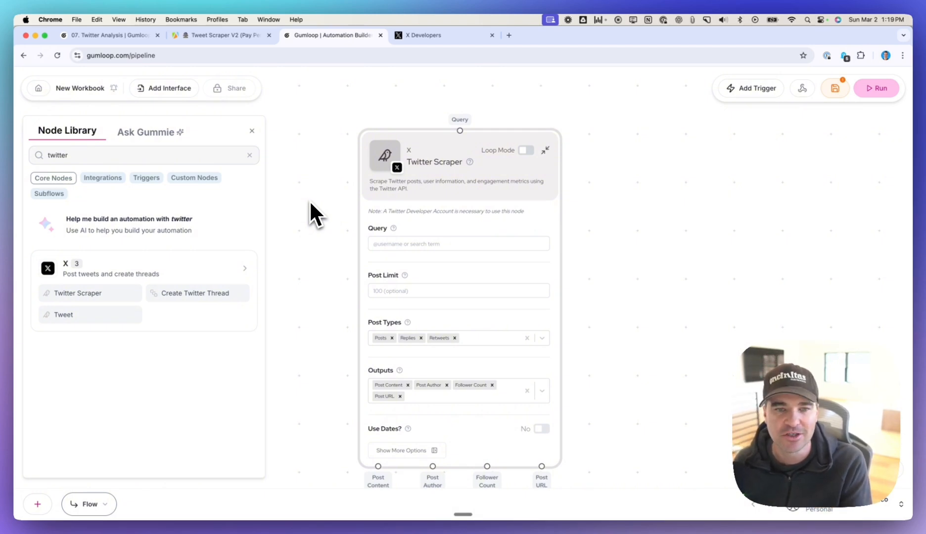
{"action": "right_click", "coordinate": [376, 232]}
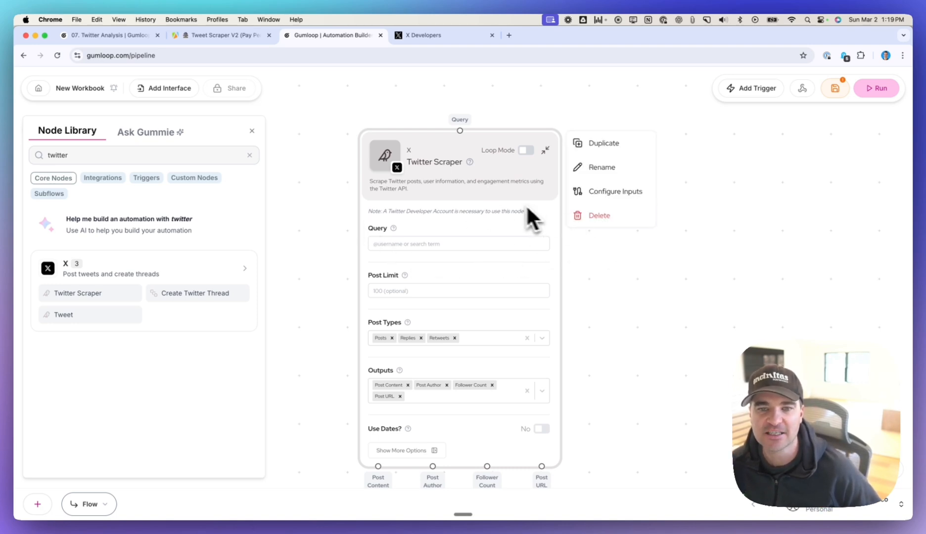
{"action": "left_click", "coordinate": [596, 216]}
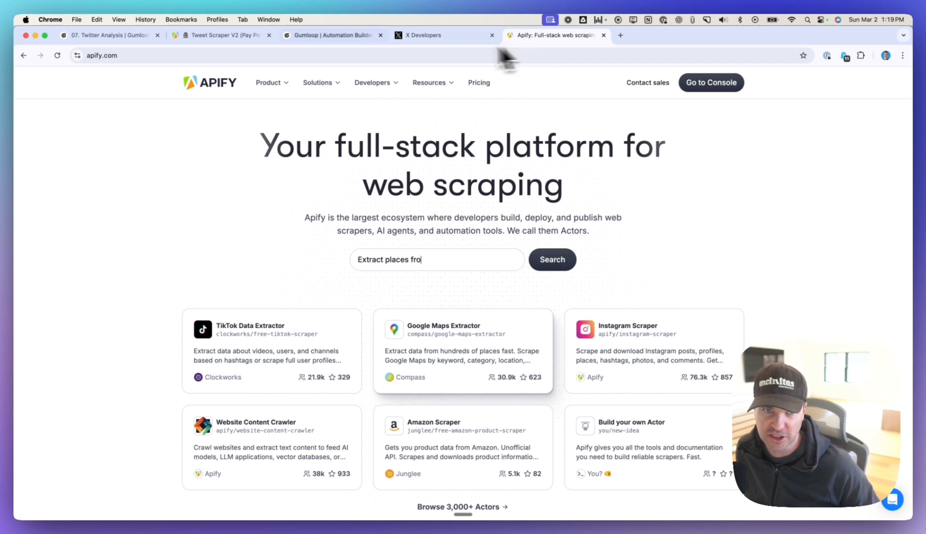
Return to the new Gumloop workbook, search the node library for "apify" and add the Apify Task Runner node.
{"action": "left_click", "coordinate": [363, 39]}
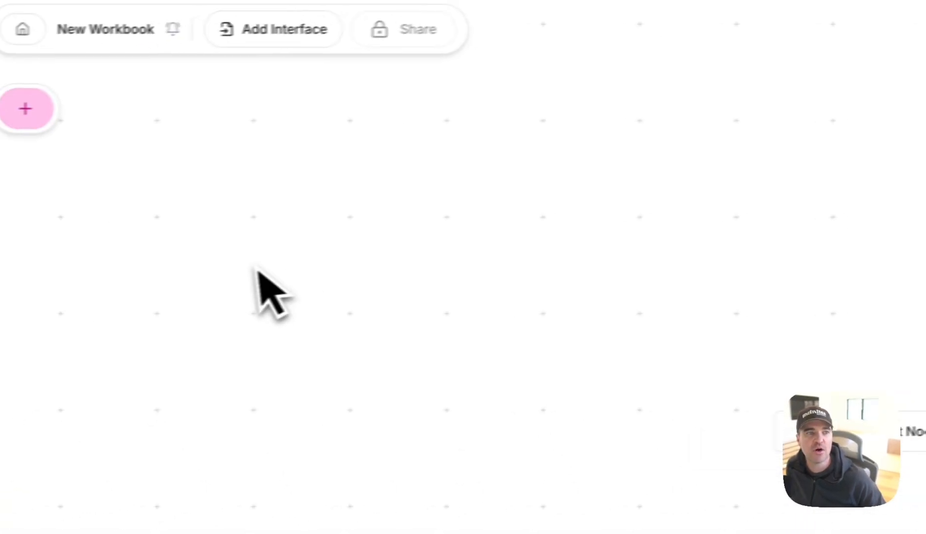
{"action": "left_click", "coordinate": [69, 105]}
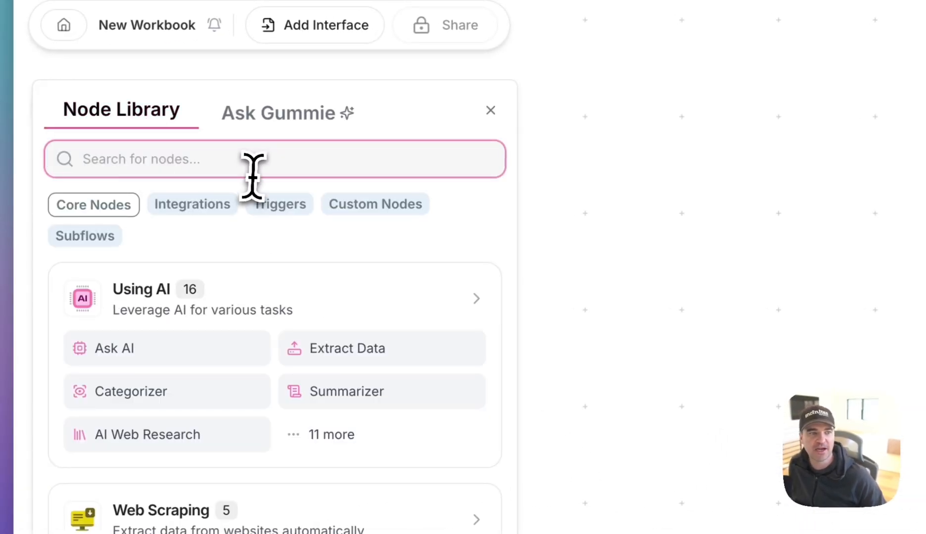
{"action": "type", "text": "apify"}
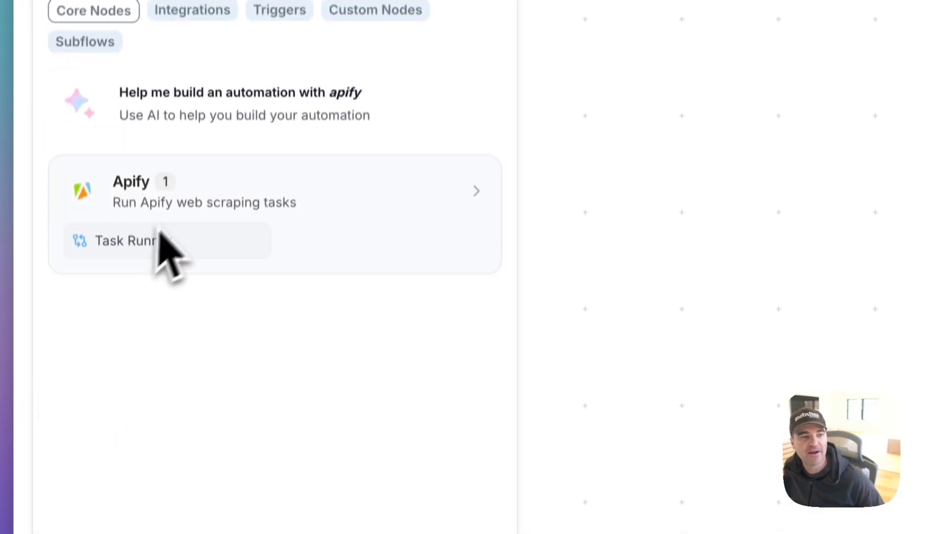
{"action": "left_click", "coordinate": [147, 243]}
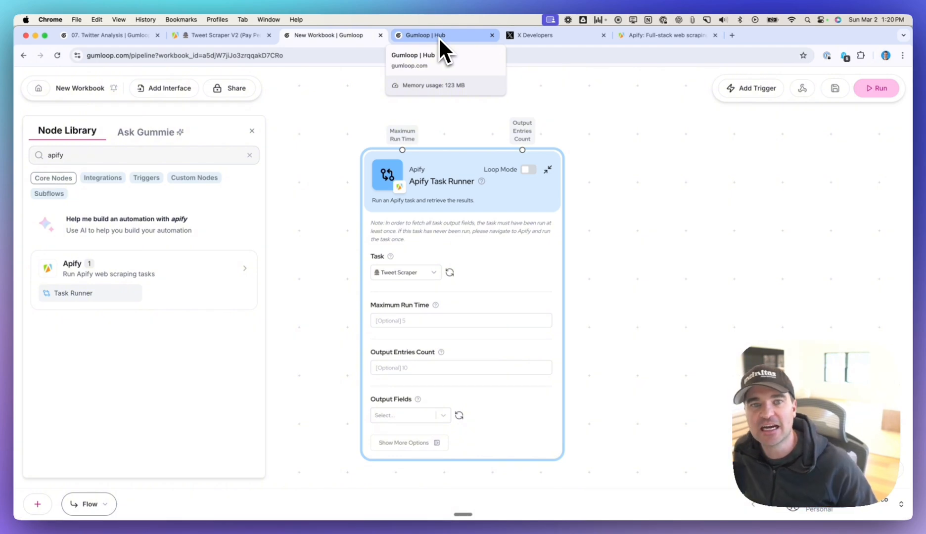
Open the personal settings of the account from the Gumloop Hub.
{"action": "left_click", "coordinate": [438, 37]}
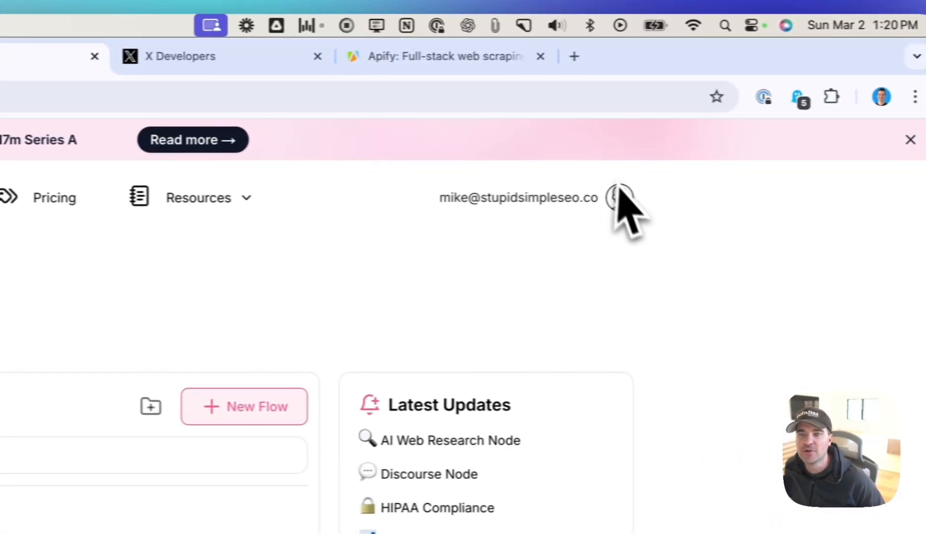
{"action": "left_click", "coordinate": [618, 196]}
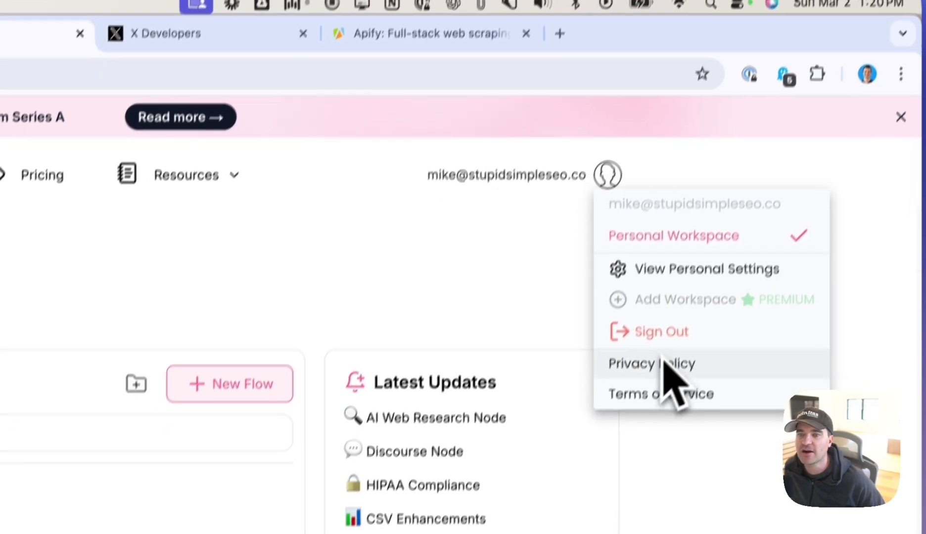
{"action": "left_click", "coordinate": [661, 273]}
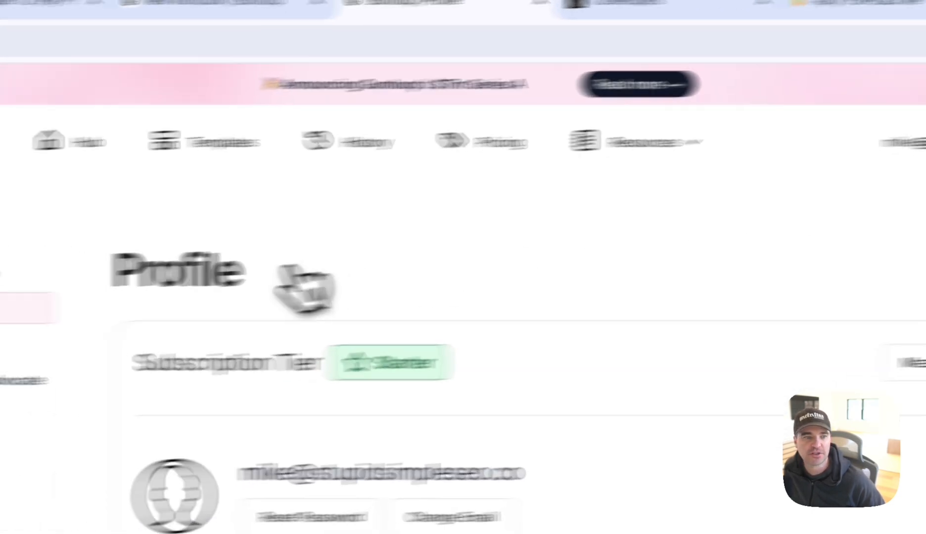
{"action": "left_click", "coordinate": [327, 276]}
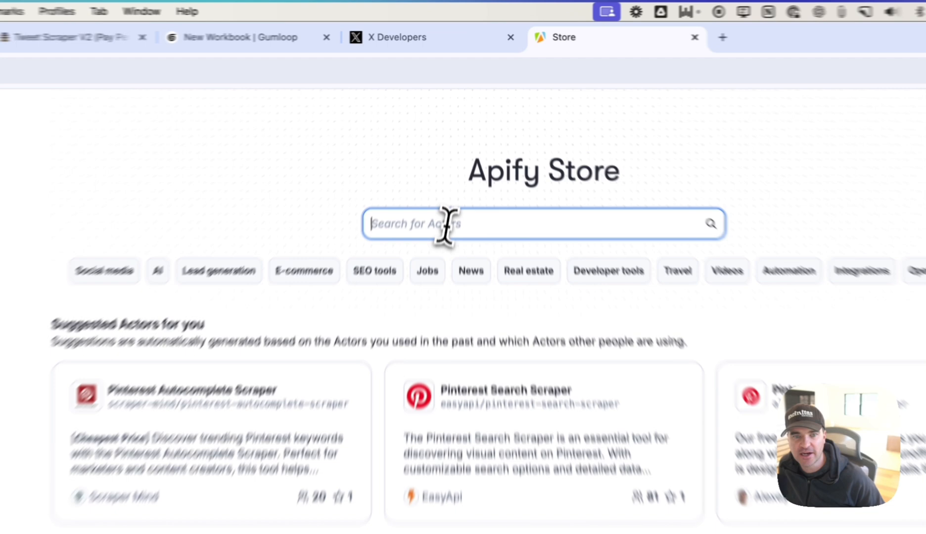
Find the Tweet Scraper V2 actor by searching the Apify Store for "twitter" and examine its input settings.
{"action": "type", "text": "twitter"}
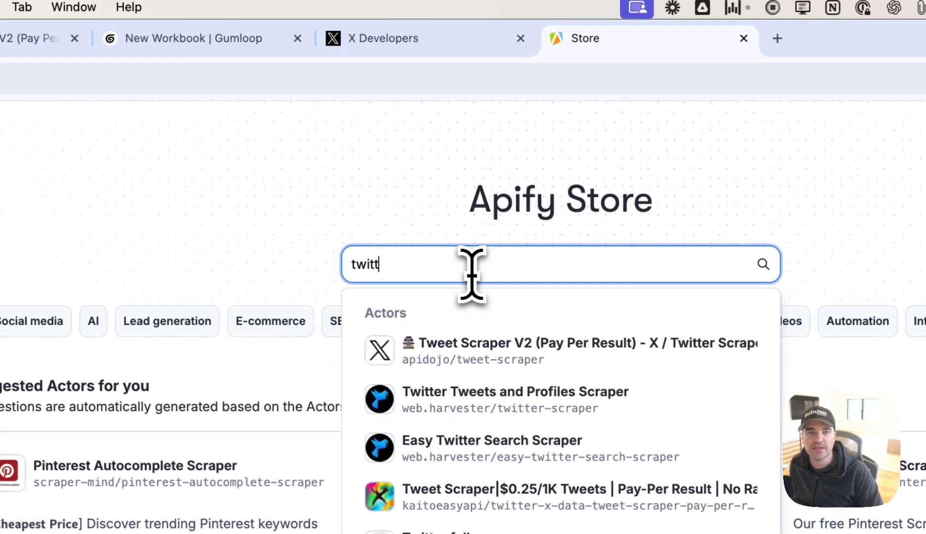
{"action": "key", "text": "Return"}
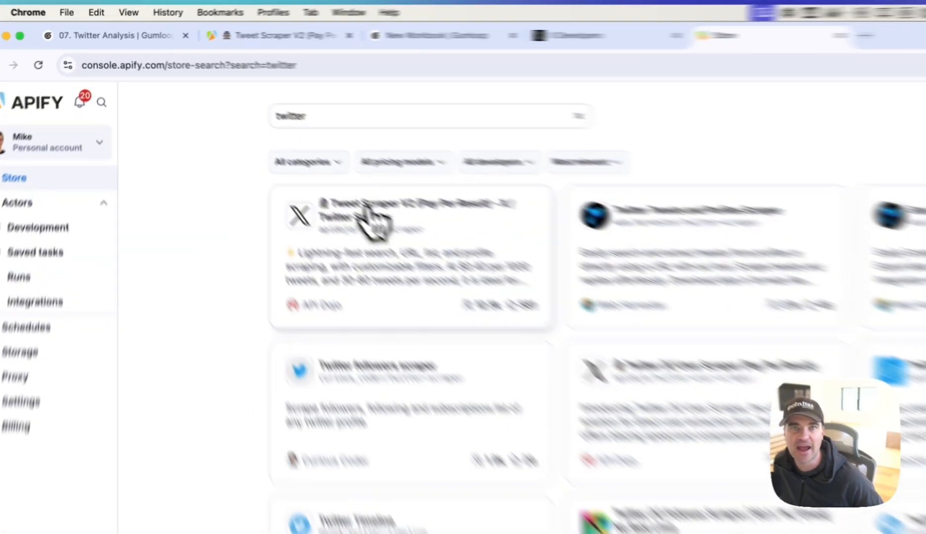
{"action": "left_click", "coordinate": [369, 216]}
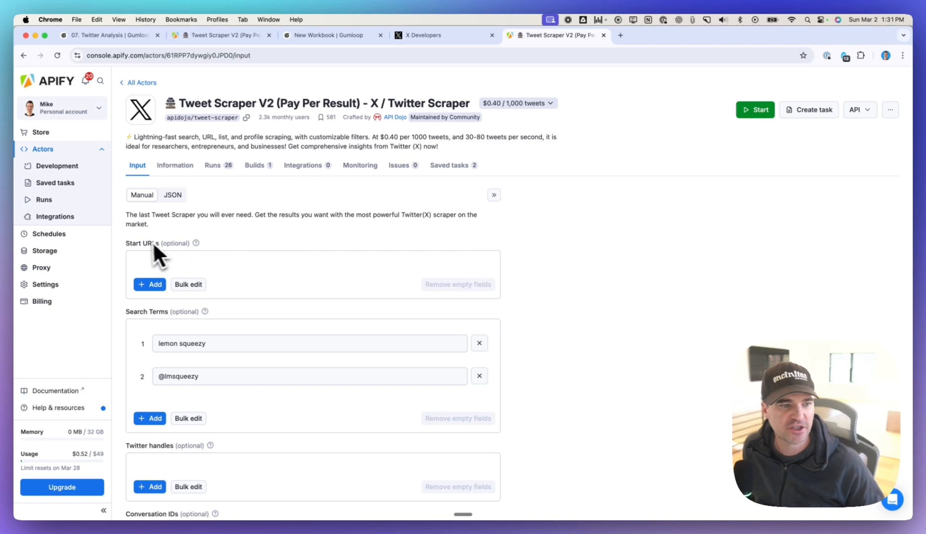
{"action": "scroll", "coordinate": [197, 286], "scroll_direction": "down", "scroll_amount": 1}
{"action": "scroll", "coordinate": [197, 286], "scroll_direction": "down", "scroll_amount": 3}
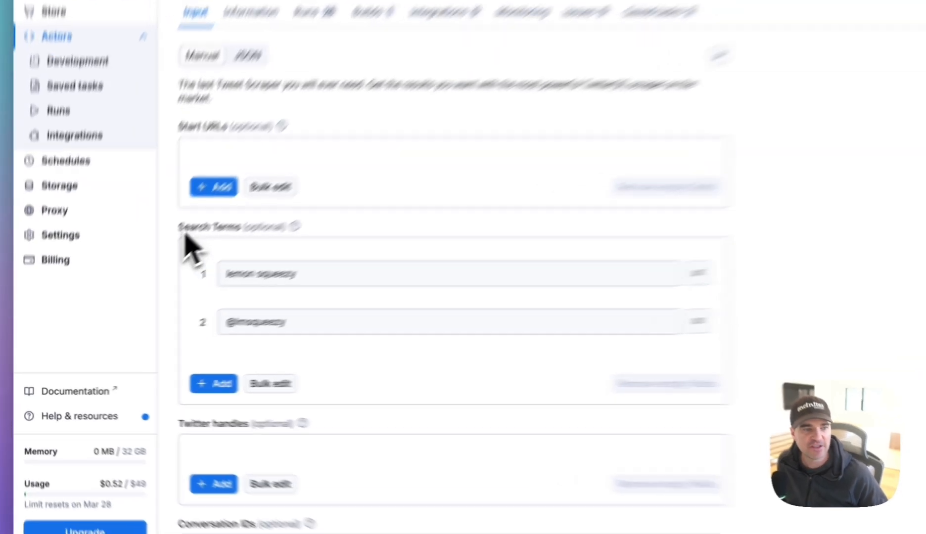
{"action": "left_click_drag", "start_coordinate": [127, 277], "coordinate": [157, 277]}
{"action": "left_click_drag", "start_coordinate": [292, 179], "coordinate": [317, 179]}
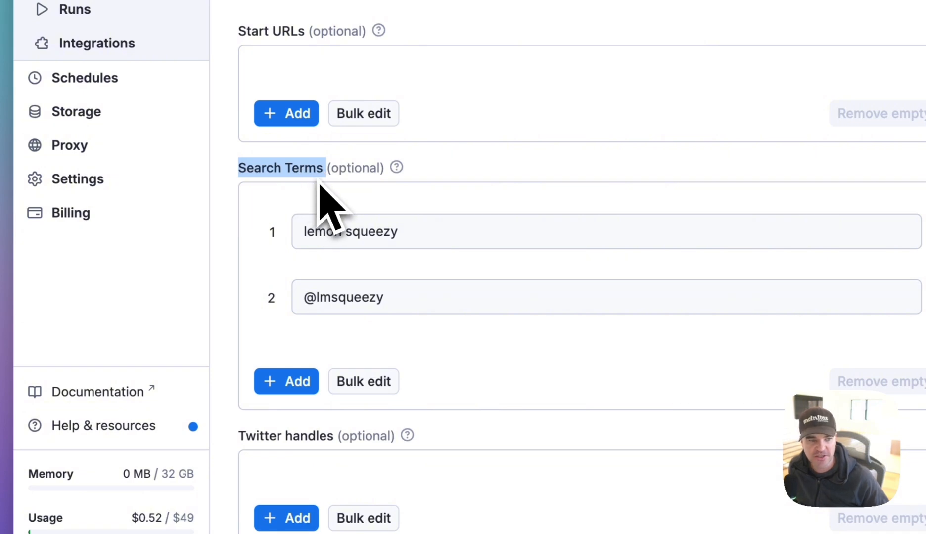
{"action": "left_click", "coordinate": [292, 380]}
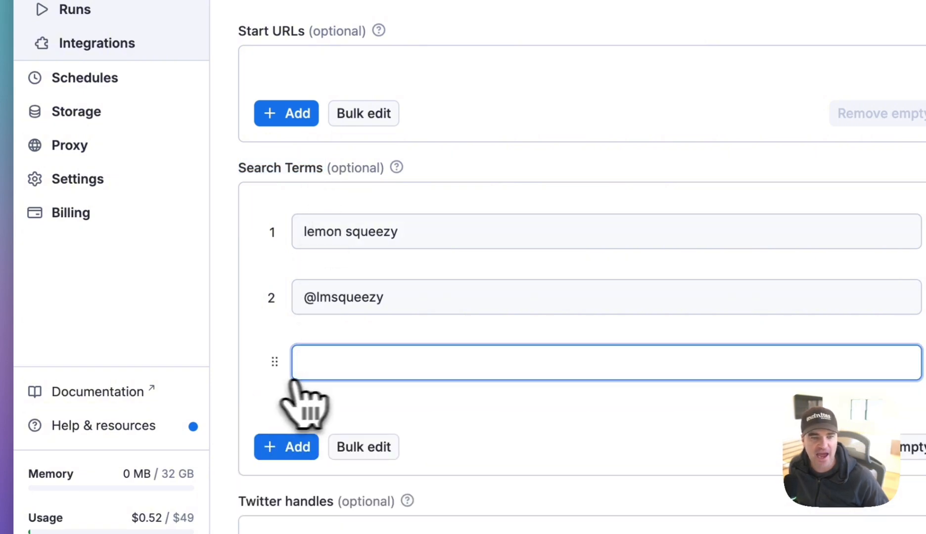
{"action": "left_click", "coordinate": [601, 292]}
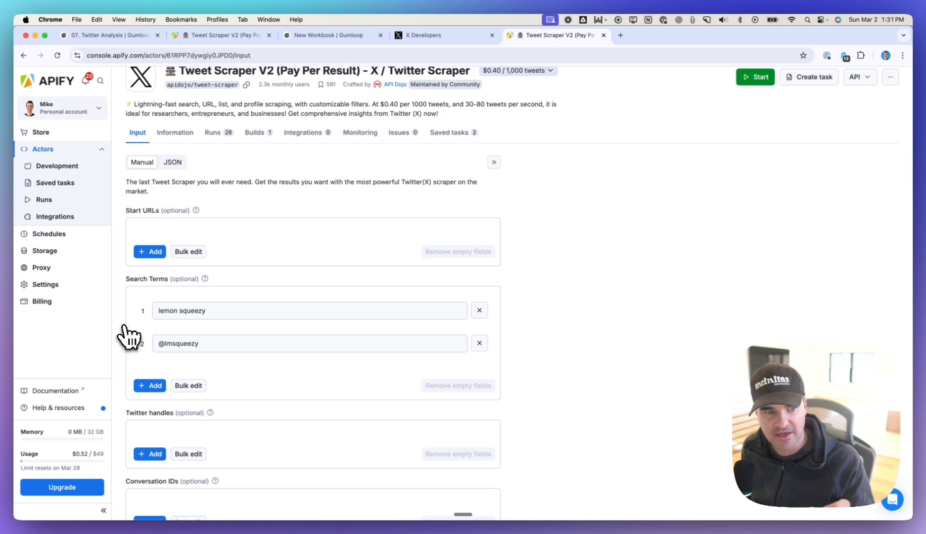
Examine the Tweet Scraper V2 input settings from the search terms down to the Advanced Options section.
{"action": "left_click", "coordinate": [177, 341]}
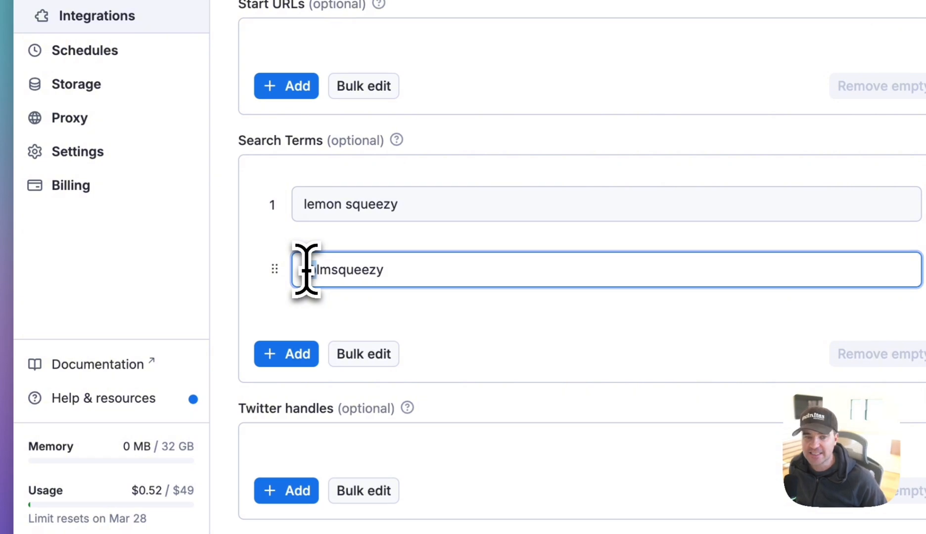
{"action": "scroll", "coordinate": [135, 341], "scroll_direction": "down", "scroll_amount": 2}
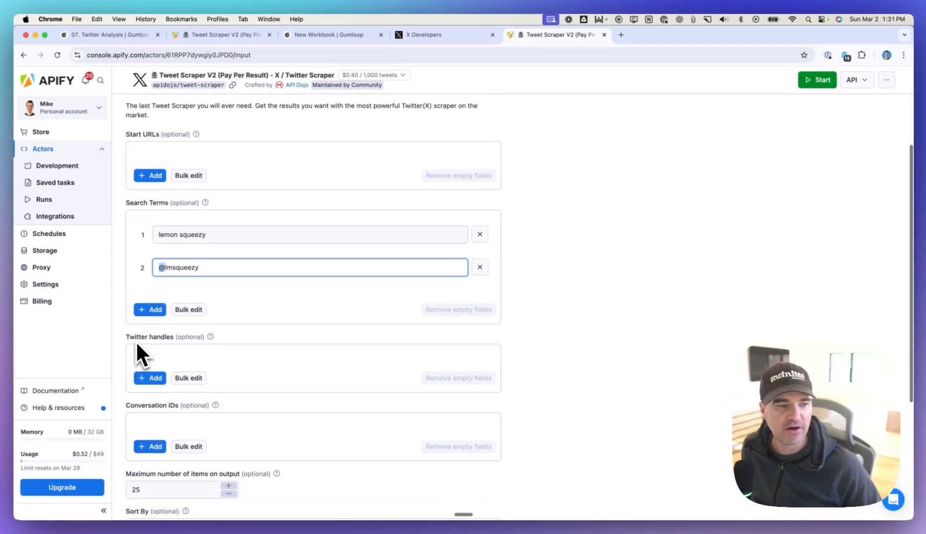
{"action": "scroll", "coordinate": [135, 341], "scroll_direction": "down", "scroll_amount": 5}
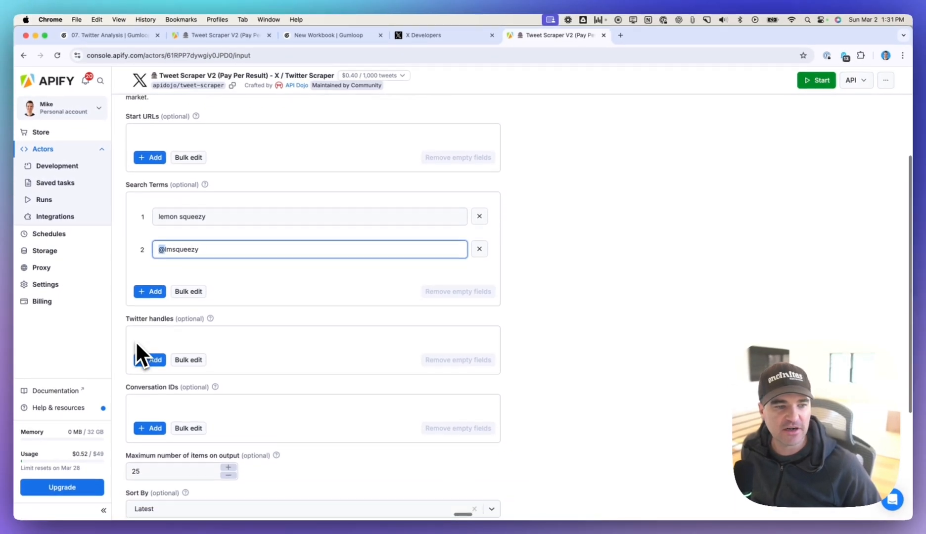
{"action": "scroll", "coordinate": [142, 303], "scroll_direction": "down", "scroll_amount": 4}
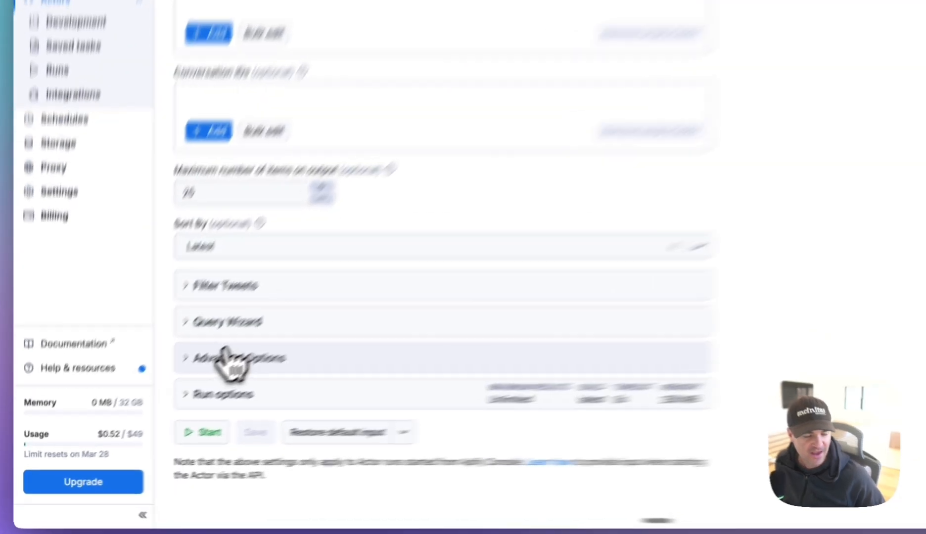
{"action": "left_click", "coordinate": [160, 398]}
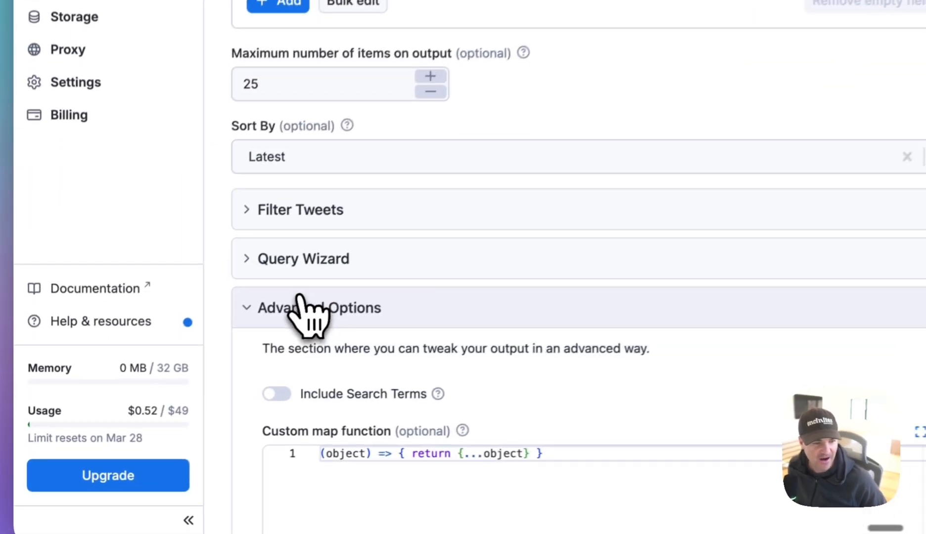
{"action": "left_click", "coordinate": [299, 299]}
Expand the Query Wizard, examine its author, mention, location, engagement and date filters, and return to the Search Terms setting.
{"action": "left_click", "coordinate": [299, 259]}
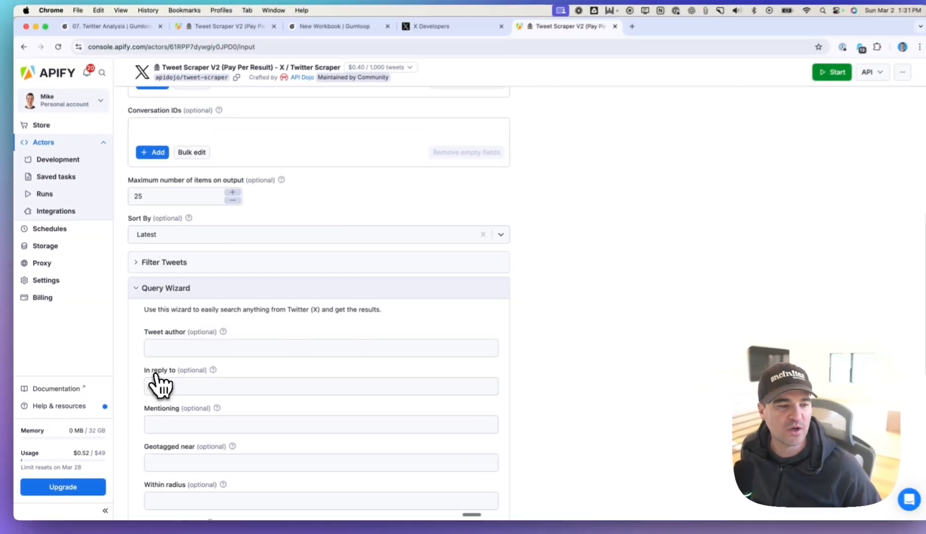
{"action": "scroll", "coordinate": [154, 378], "scroll_direction": "down", "scroll_amount": 3}
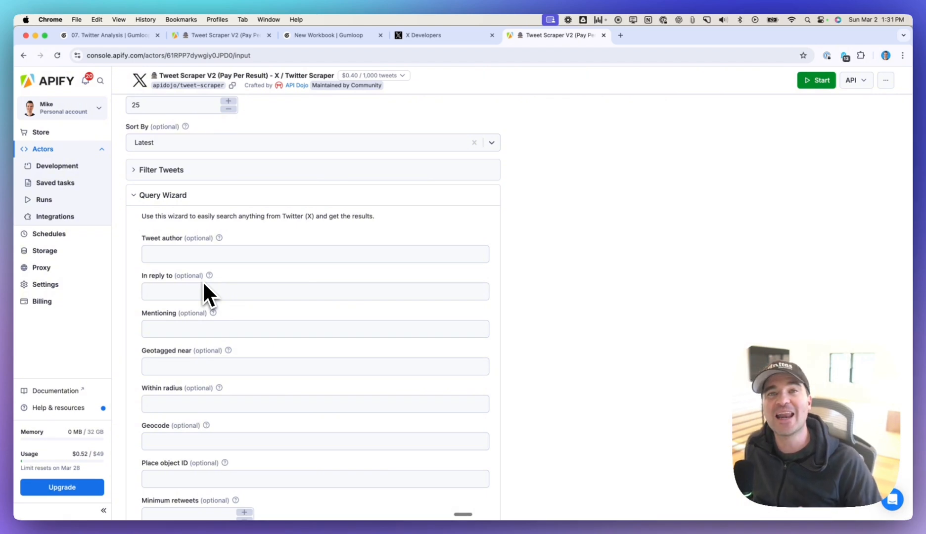
{"action": "scroll", "coordinate": [174, 267], "scroll_direction": "down", "scroll_amount": 3}
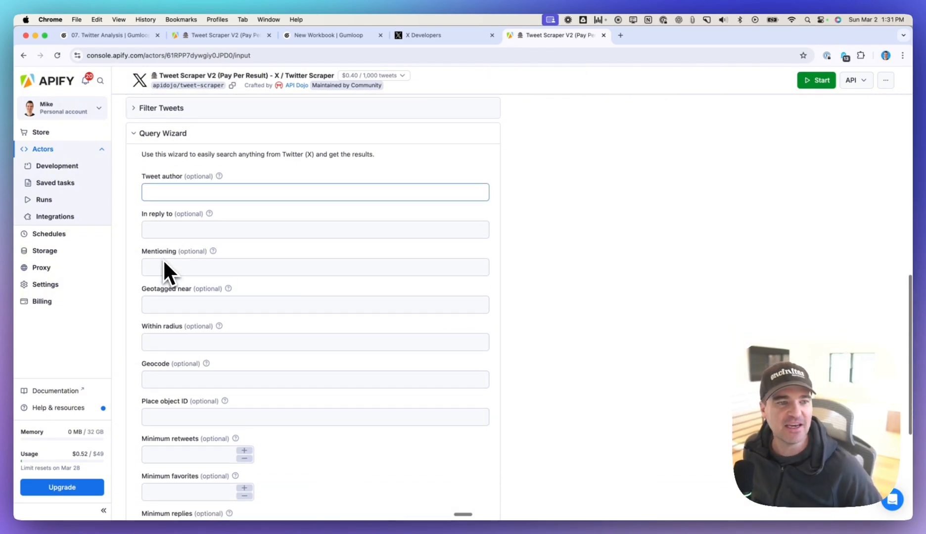
{"action": "scroll", "coordinate": [171, 286], "scroll_direction": "down", "scroll_amount": 5}
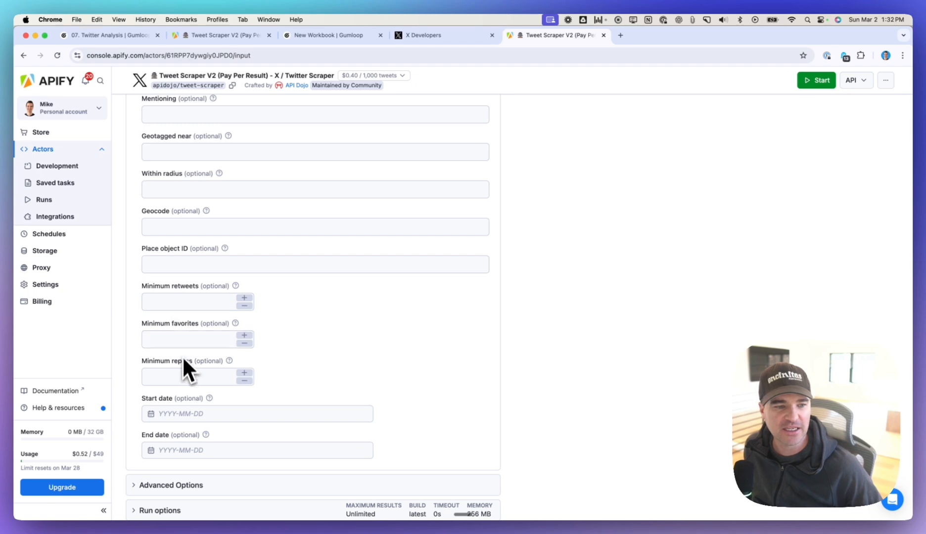
{"action": "left_click", "coordinate": [198, 376]}
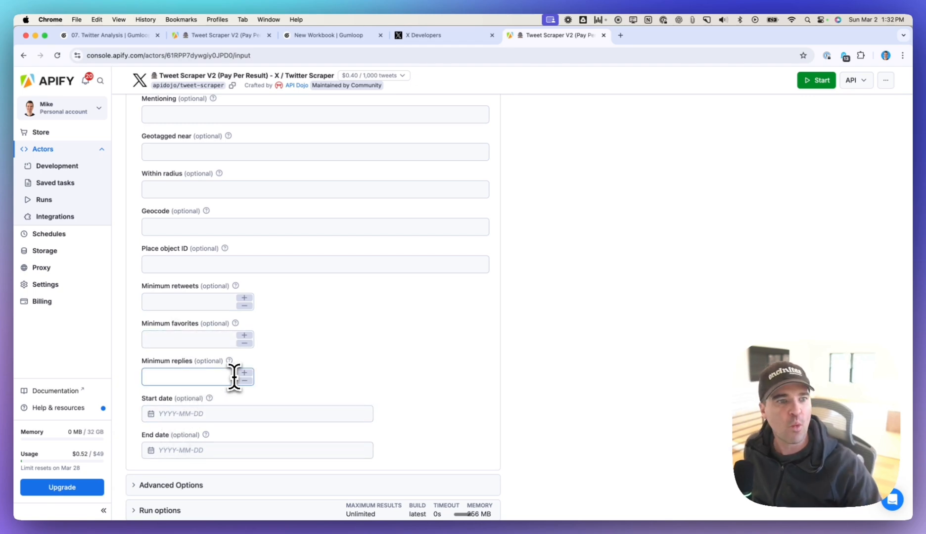
{"action": "scroll", "coordinate": [234, 377], "scroll_direction": "up", "scroll_amount": 2}
{"action": "scroll", "coordinate": [234, 377], "scroll_direction": "down", "scroll_amount": 4}
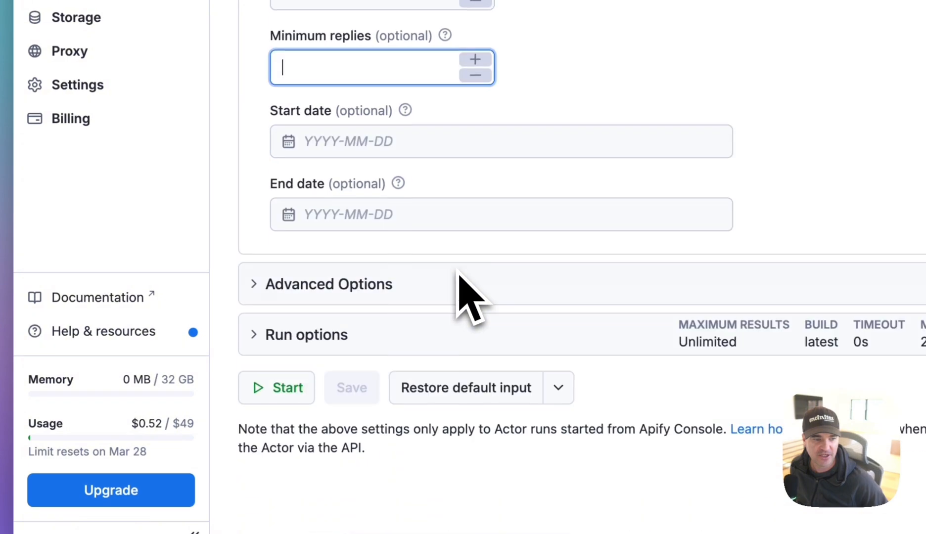
{"action": "scroll", "coordinate": [458, 277], "scroll_direction": "up", "scroll_amount": 8}
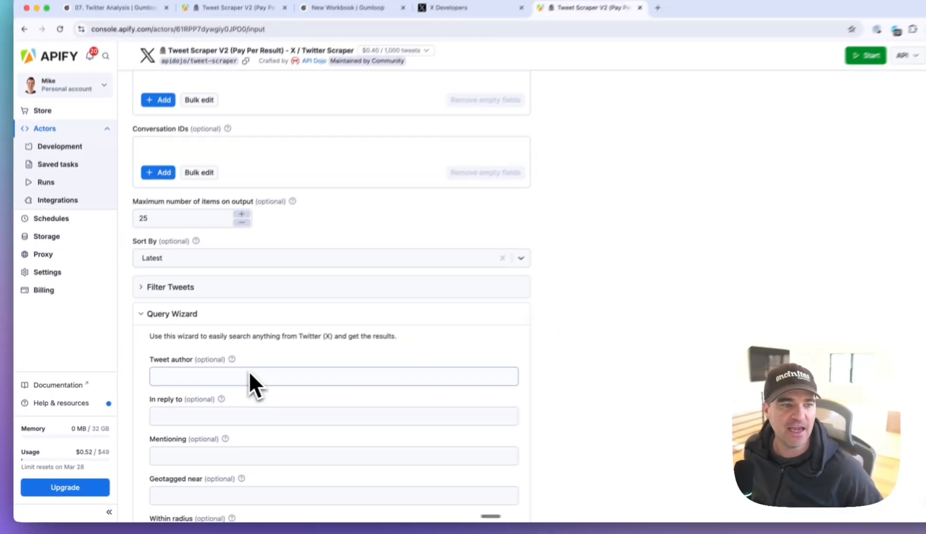
{"action": "scroll", "coordinate": [235, 377], "scroll_direction": "up", "scroll_amount": 5}
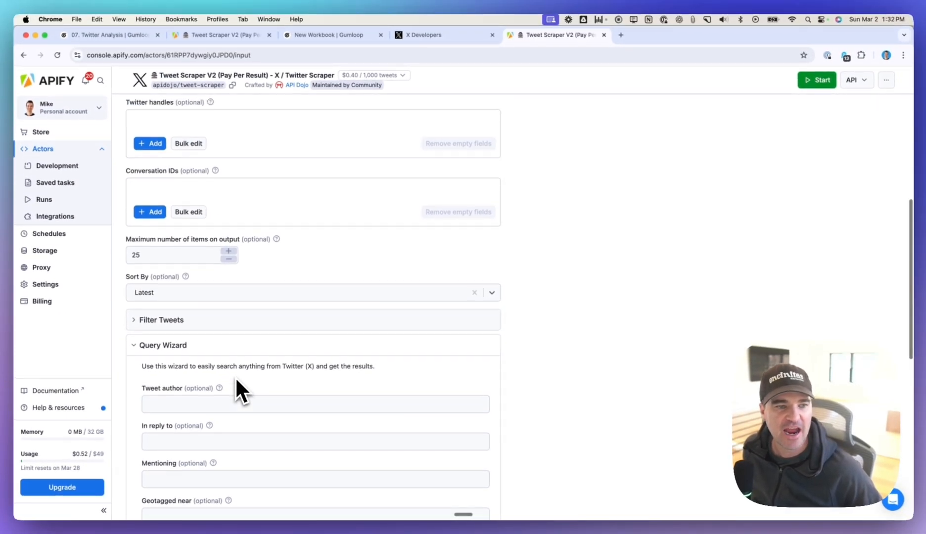
{"action": "scroll", "coordinate": [235, 377], "scroll_direction": "up", "scroll_amount": 1}
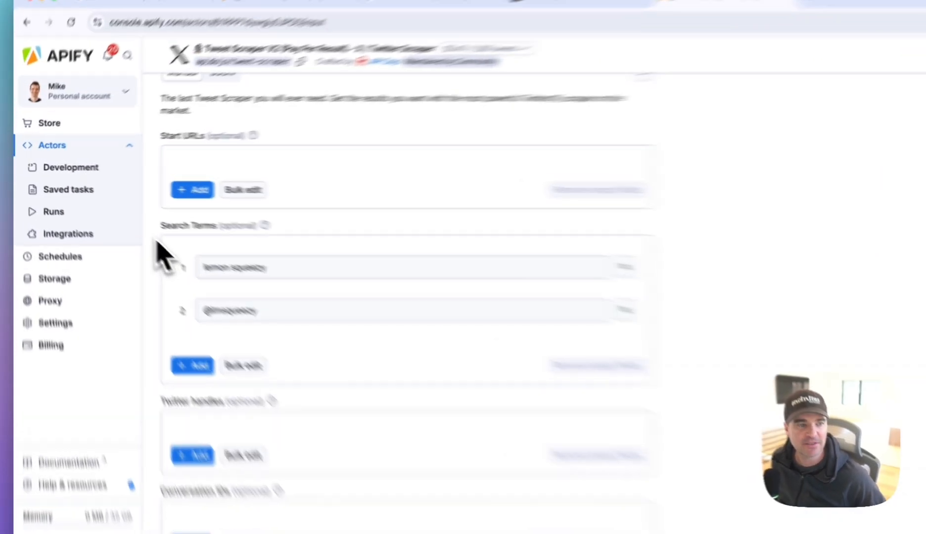
{"action": "left_click_drag", "start_coordinate": [126, 210], "coordinate": [162, 220]}
{"action": "left_click_drag", "start_coordinate": [311, 270], "coordinate": [324, 269]}
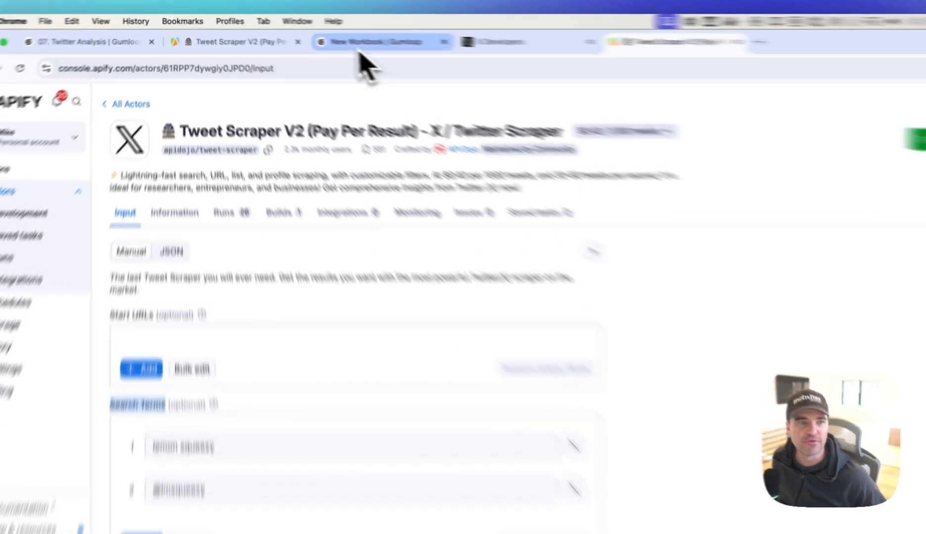
Return to the new Gumloop workbook and review the Apify Task Runner node's task note and settings.
{"action": "left_click", "coordinate": [312, 39]}
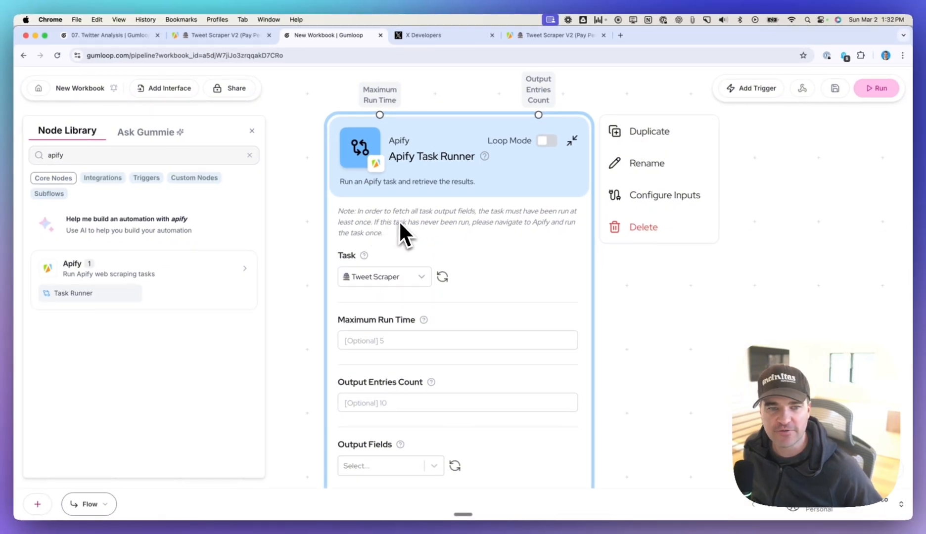
{"action": "scroll", "coordinate": [398, 220], "scroll_direction": "up", "scroll_amount": 3}
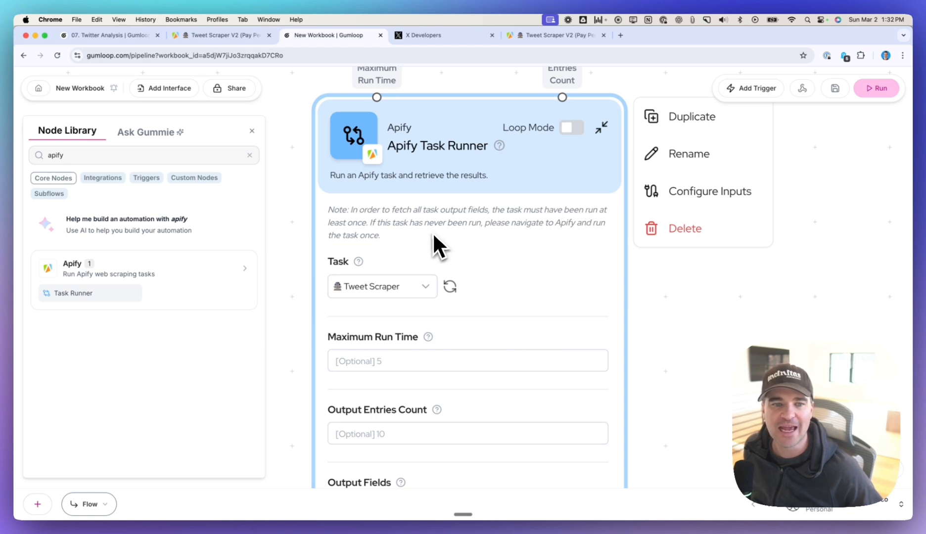
{"action": "scroll", "coordinate": [482, 267], "scroll_direction": "down", "scroll_amount": 3}
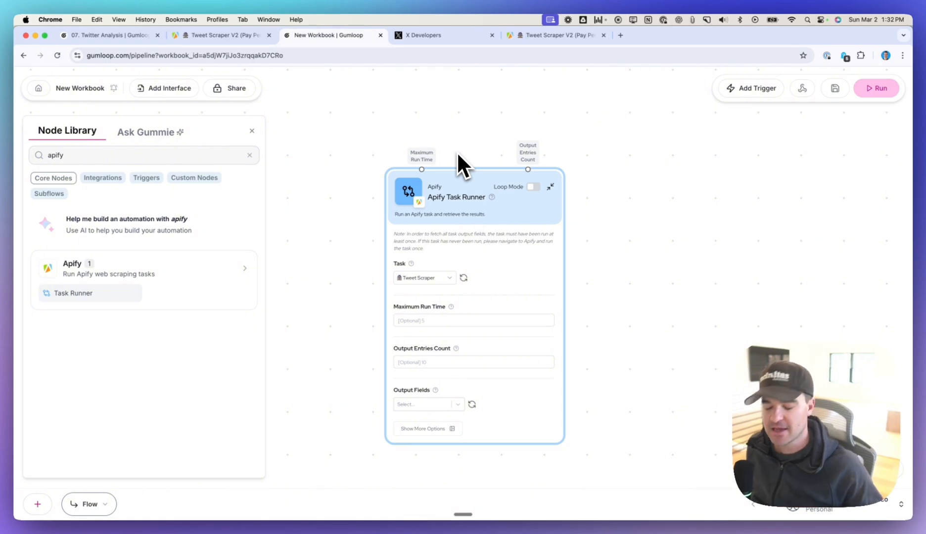
Switch back to the Tweet Scraper V2 actor in Apify and create a task from its input, titled "Tweet Scraper Demo".
{"action": "left_click", "coordinate": [561, 35]}
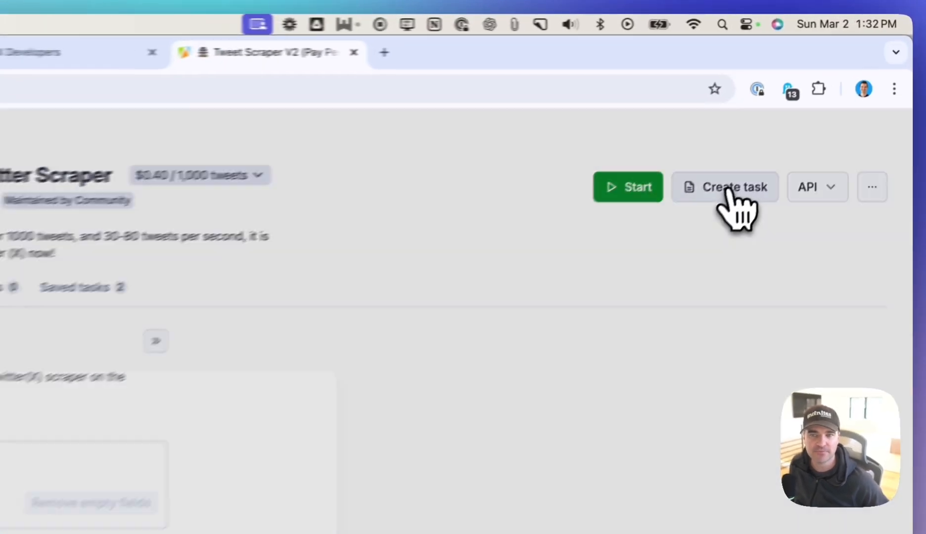
{"action": "left_click", "coordinate": [811, 113]}
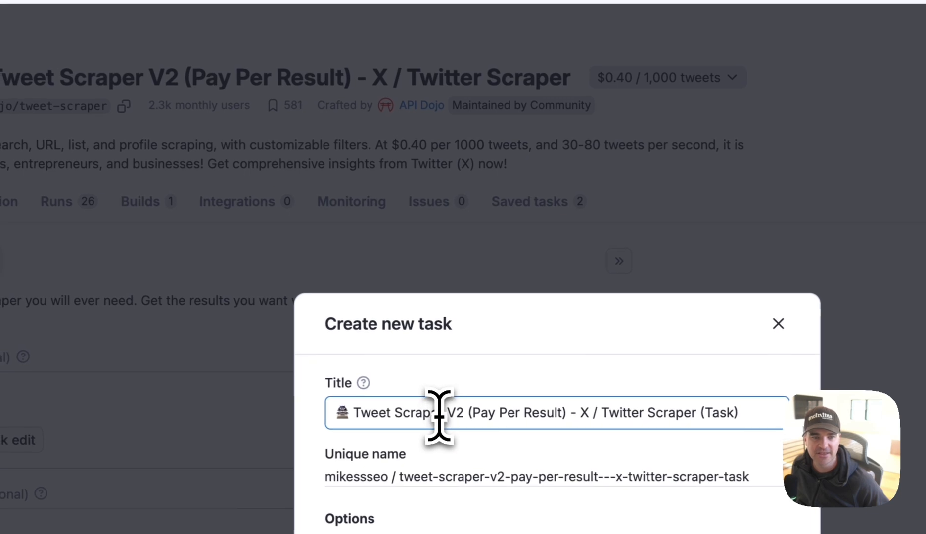
{"action": "left_click_drag", "start_coordinate": [447, 413], "coordinate": [763, 413]}
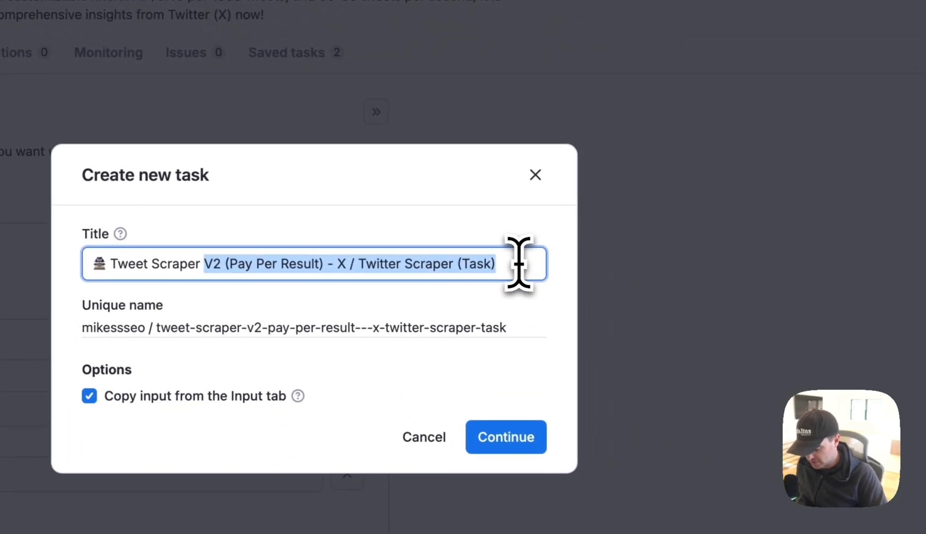
{"action": "type", "text": "Demo"}
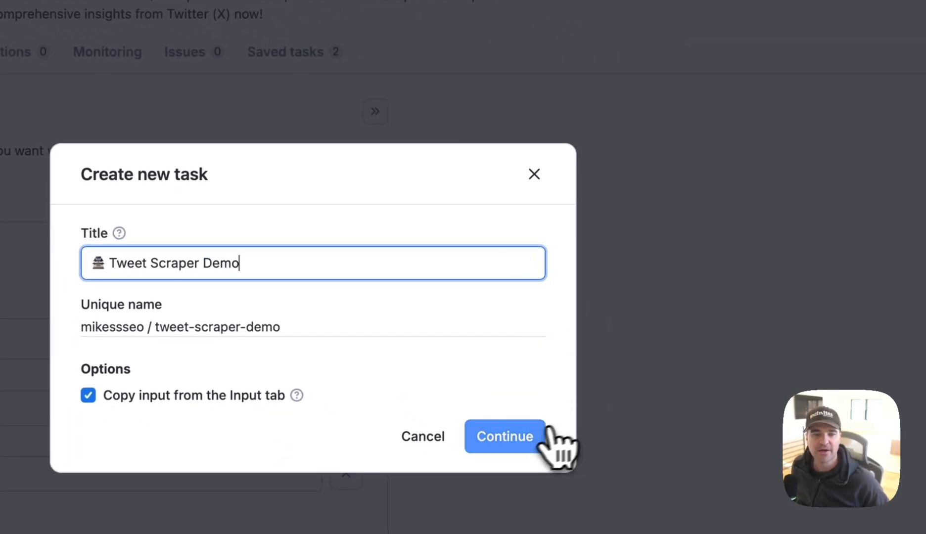
{"action": "left_click", "coordinate": [528, 434]}
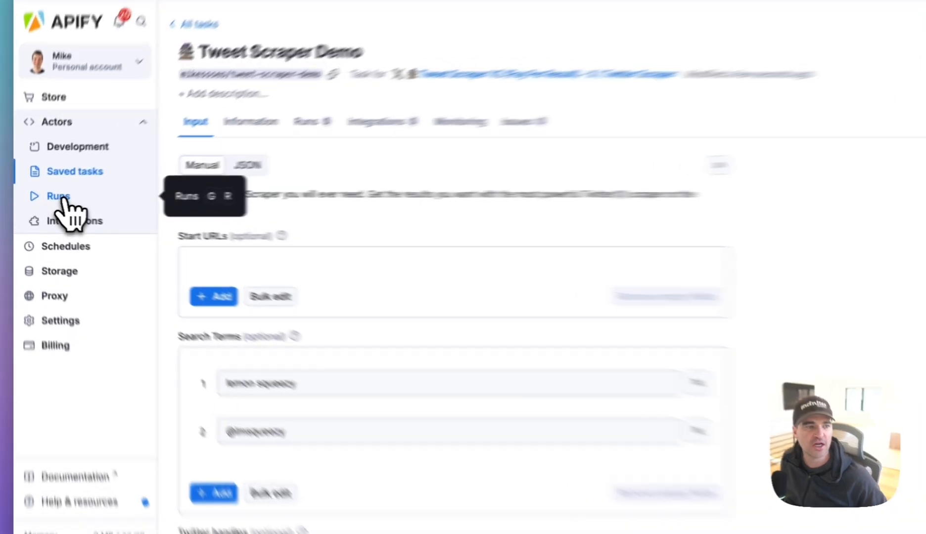
Open the Tweet Scraper Demo task from the saved tasks list and start a run of it.
{"action": "left_click", "coordinate": [46, 204]}
{"action": "left_click", "coordinate": [89, 159]}
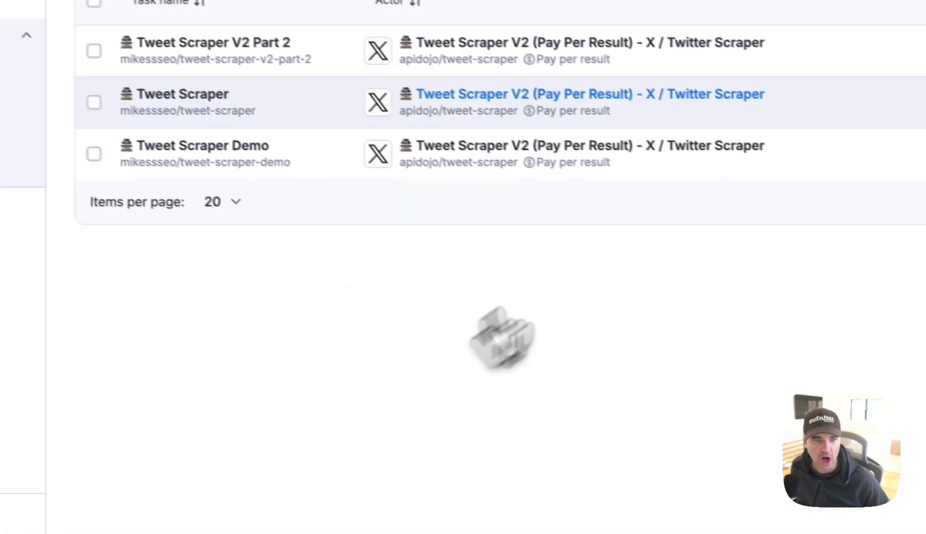
{"action": "left_click", "coordinate": [254, 225]}
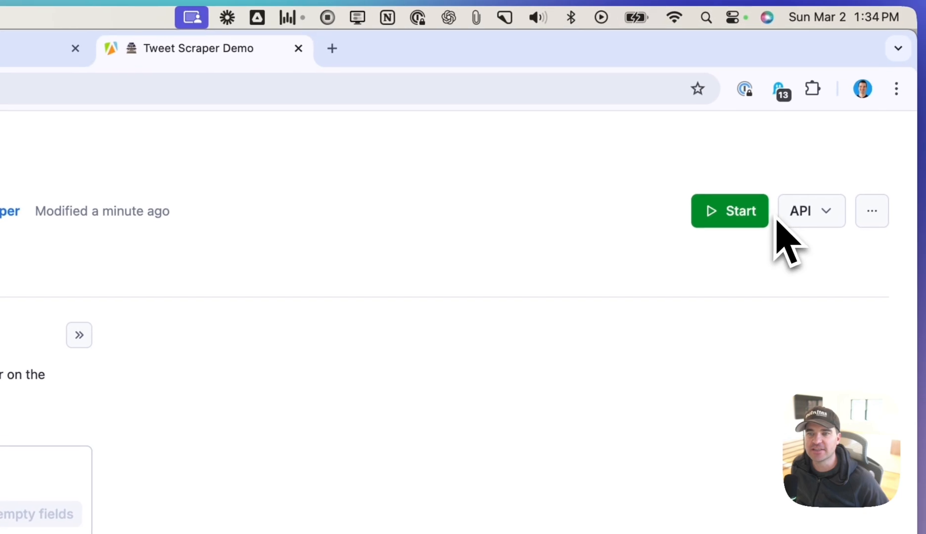
{"action": "left_click", "coordinate": [737, 217]}
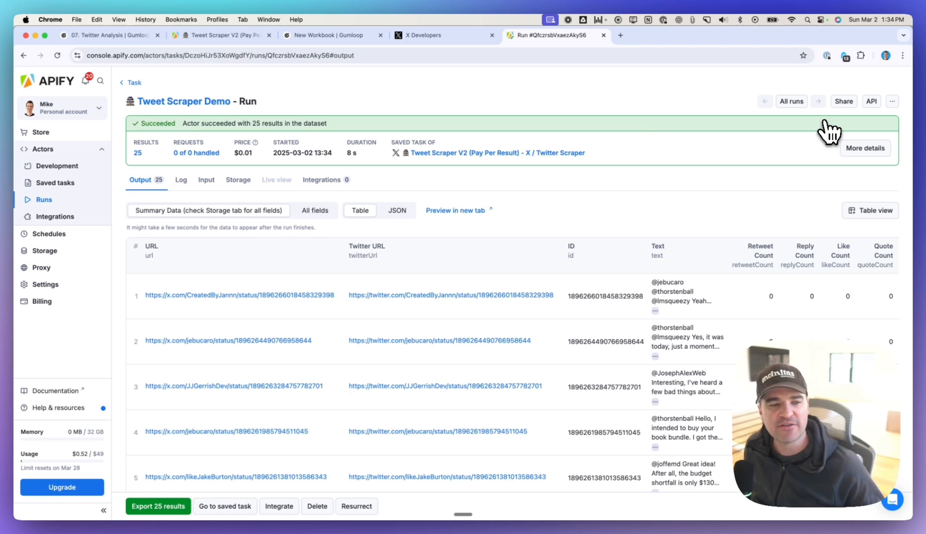
Examine the scraped tweets in the run's output table, including the URL, text and engagement count columns.
{"action": "scroll", "coordinate": [319, 365], "scroll_direction": "down", "scroll_amount": 5}
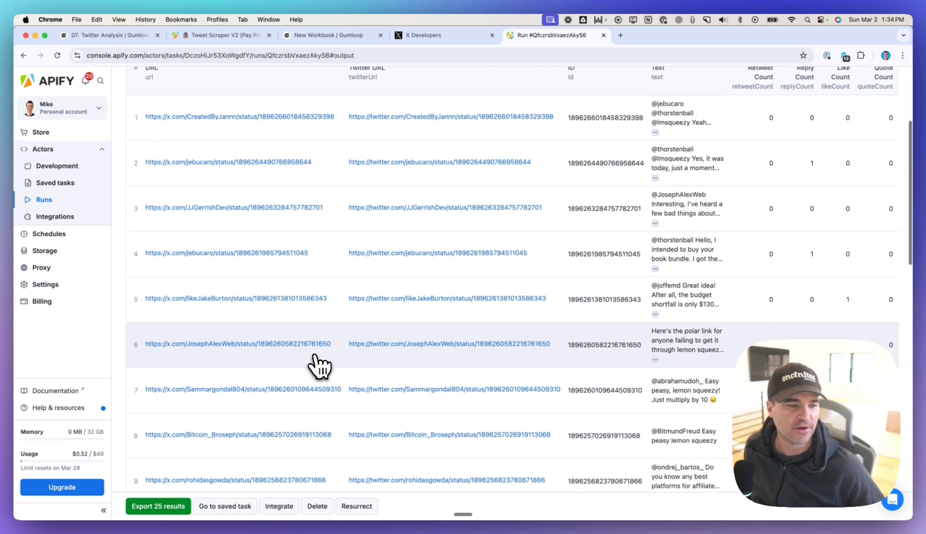
{"action": "scroll", "coordinate": [319, 366], "scroll_direction": "down", "scroll_amount": 3}
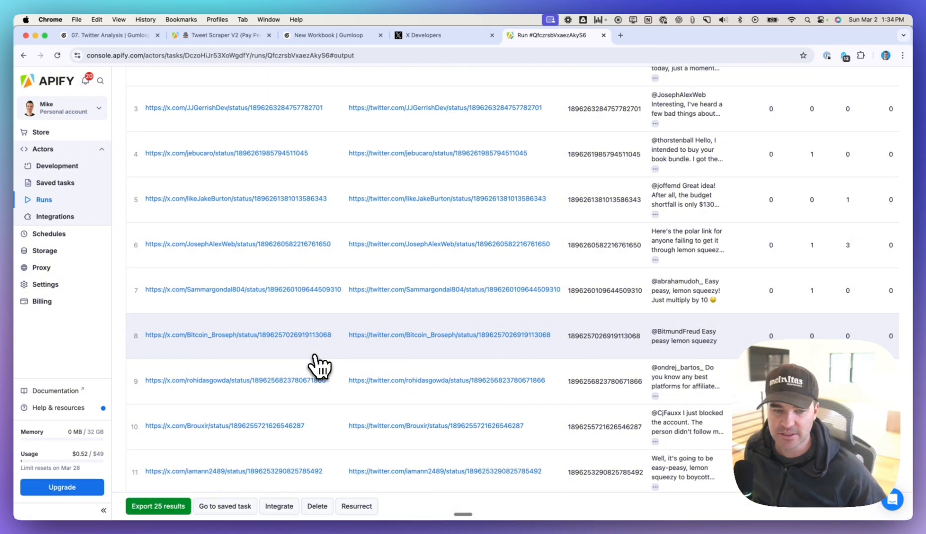
{"action": "scroll", "coordinate": [318, 366], "scroll_direction": "up", "scroll_amount": 8}
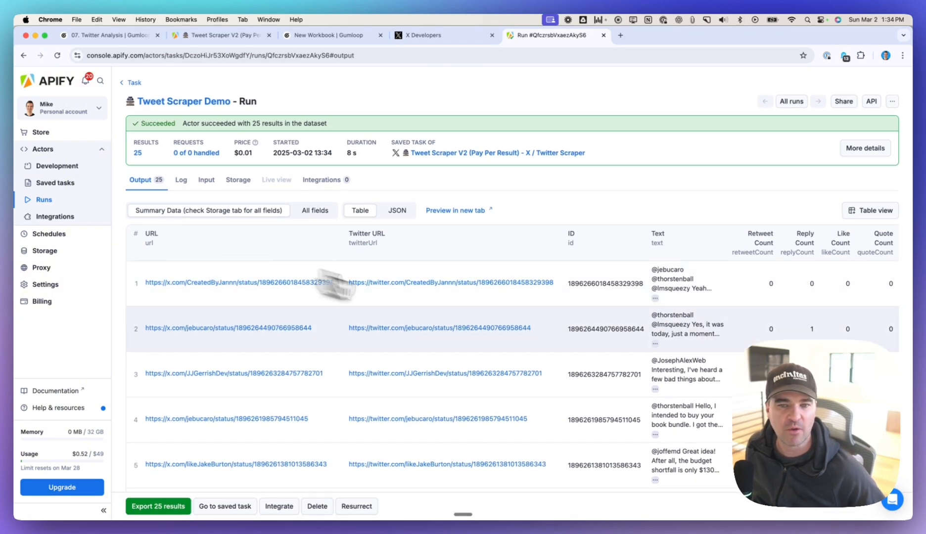
{"action": "scroll", "coordinate": [490, 326], "scroll_direction": "right", "scroll_amount": 3}
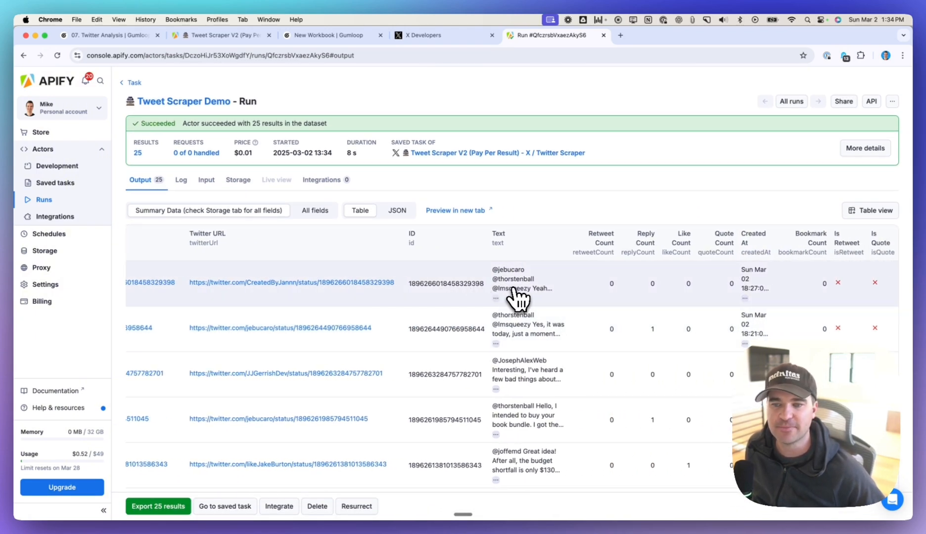
{"action": "scroll", "coordinate": [516, 297], "scroll_direction": "left", "scroll_amount": 5}
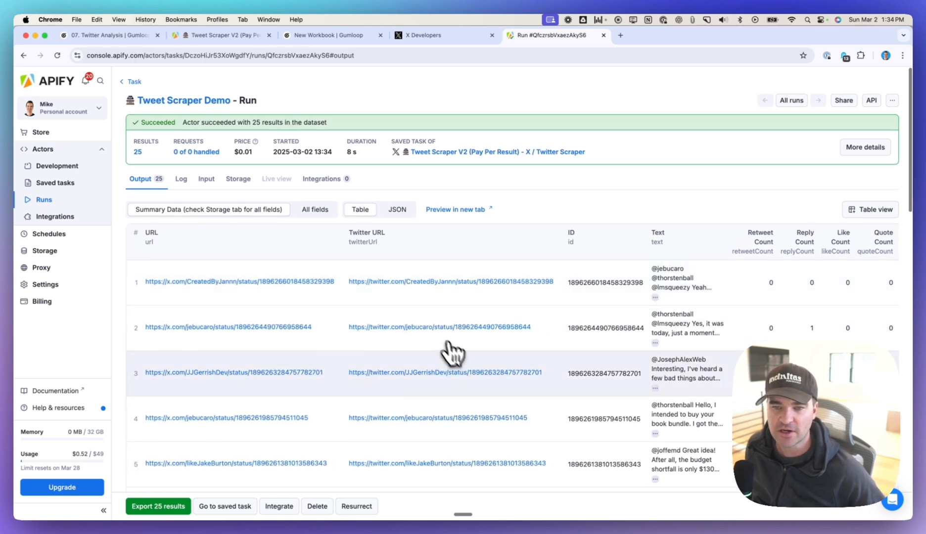
{"action": "scroll", "coordinate": [455, 353], "scroll_direction": "down", "scroll_amount": 3}
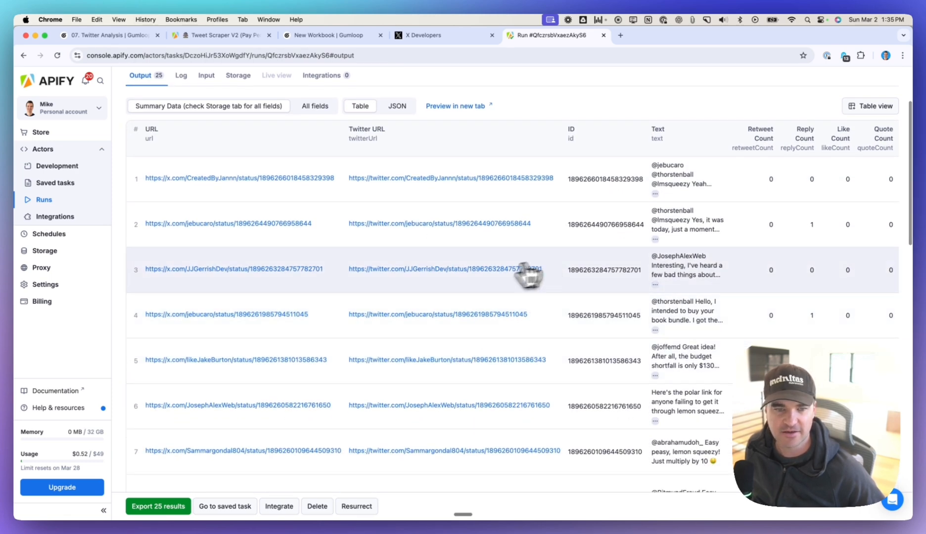
Open the third scraped tweet from the run's output and read its text on X.
{"action": "left_click", "coordinate": [524, 268]}
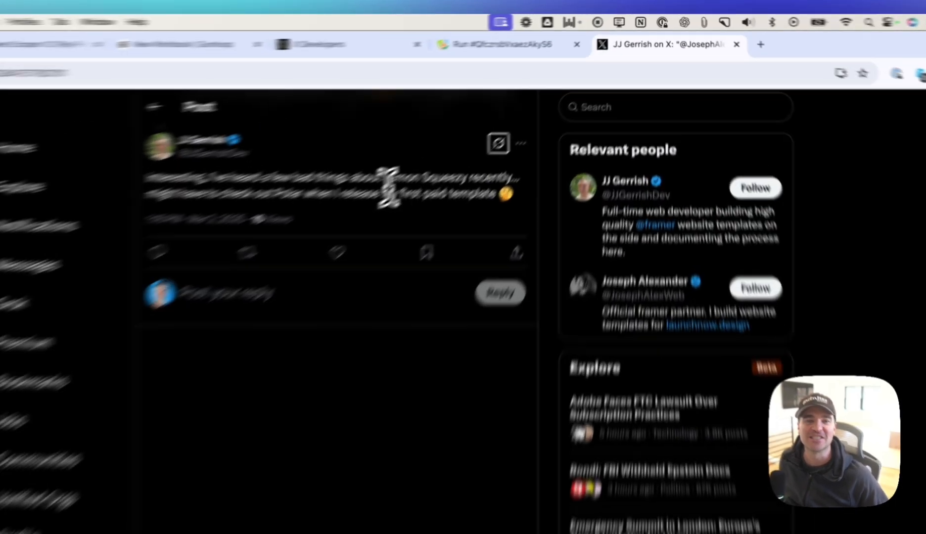
{"action": "left_click_drag", "start_coordinate": [461, 128], "coordinate": [514, 127]}
{"action": "left_click_drag", "start_coordinate": [370, 236], "coordinate": [396, 233]}
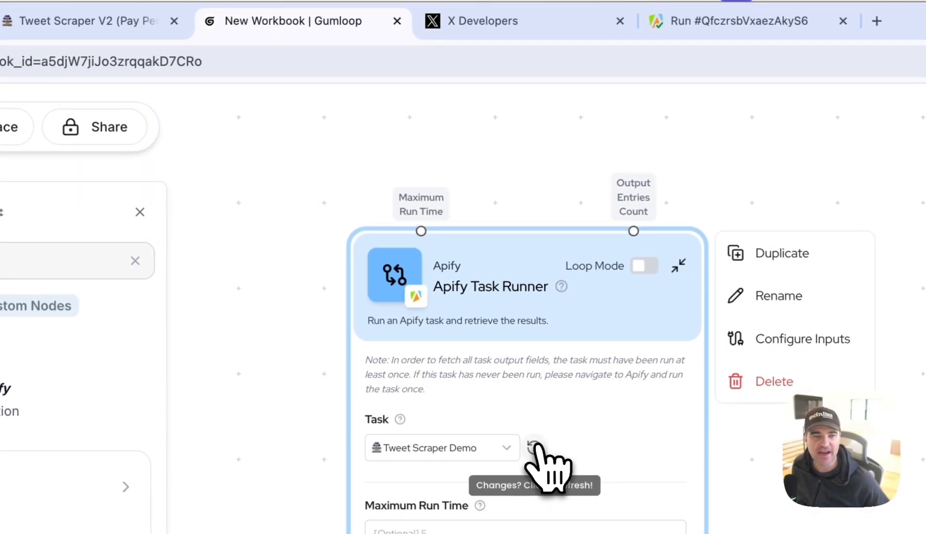
Check the Tweet Scraper Demo task in Apify's saved tasks list and return to the Gumloop workbook.
{"action": "left_click", "coordinate": [695, 26]}
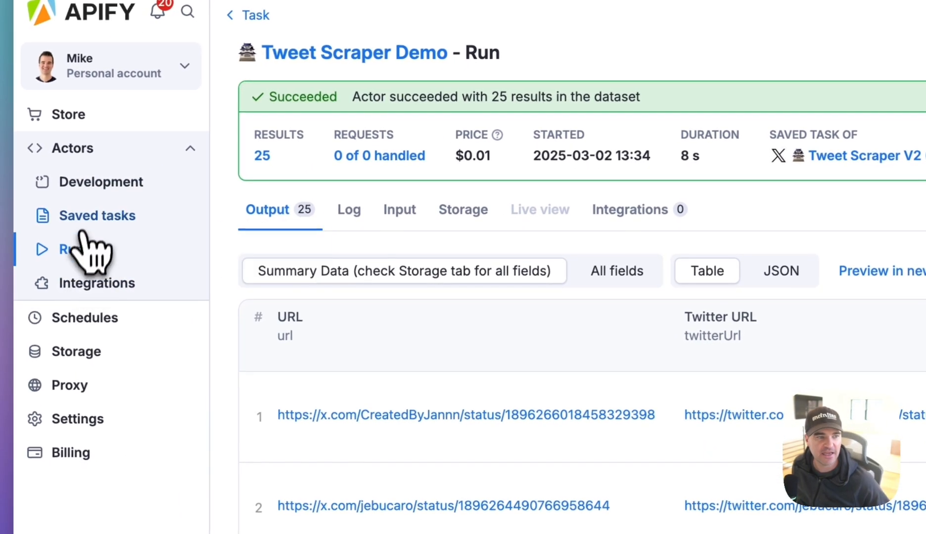
{"action": "left_click", "coordinate": [84, 222]}
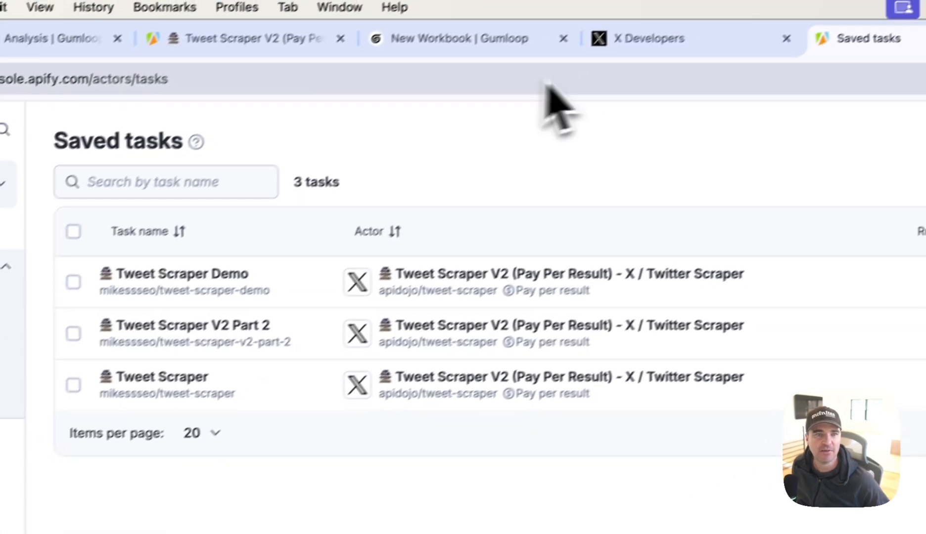
{"action": "left_click", "coordinate": [456, 83]}
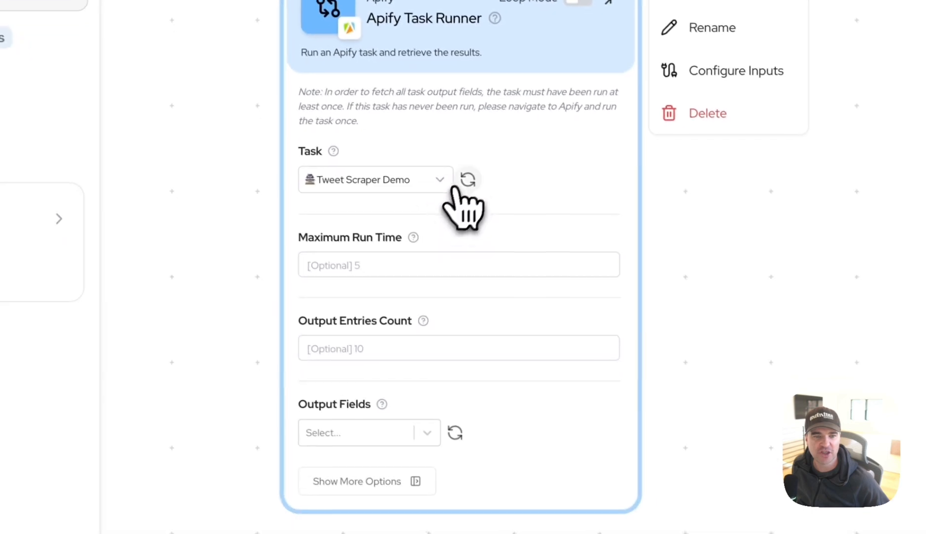
Select Tweet Scraper Demo as the task of the Apify Task Runner node.
{"action": "left_click", "coordinate": [673, 482]}
{"action": "left_click", "coordinate": [403, 180]}
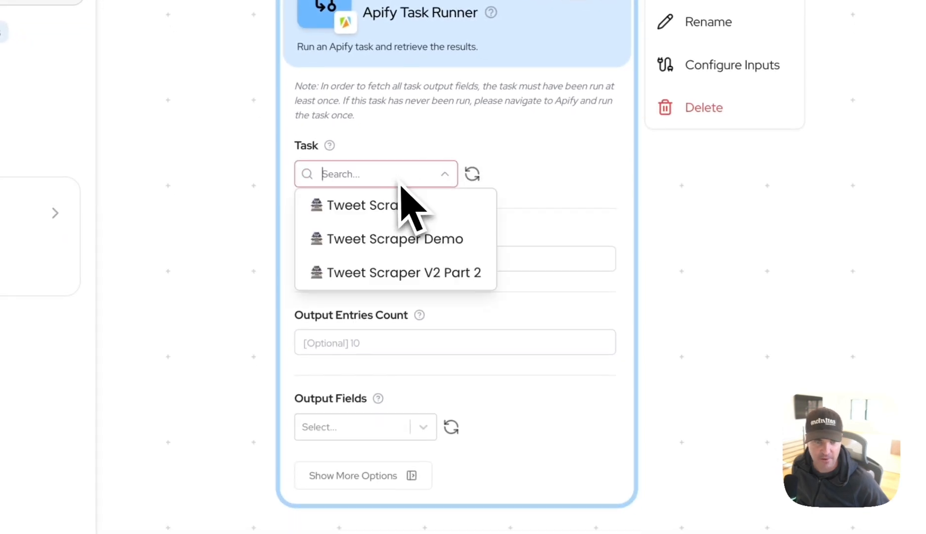
{"action": "left_click", "coordinate": [390, 240]}
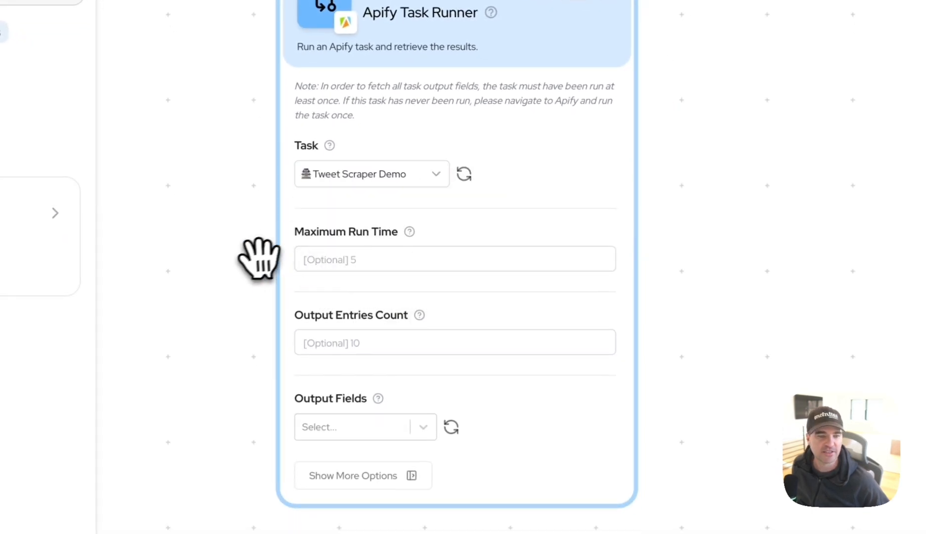
{"action": "left_click_drag", "start_coordinate": [259, 258], "coordinate": [247, 174]}
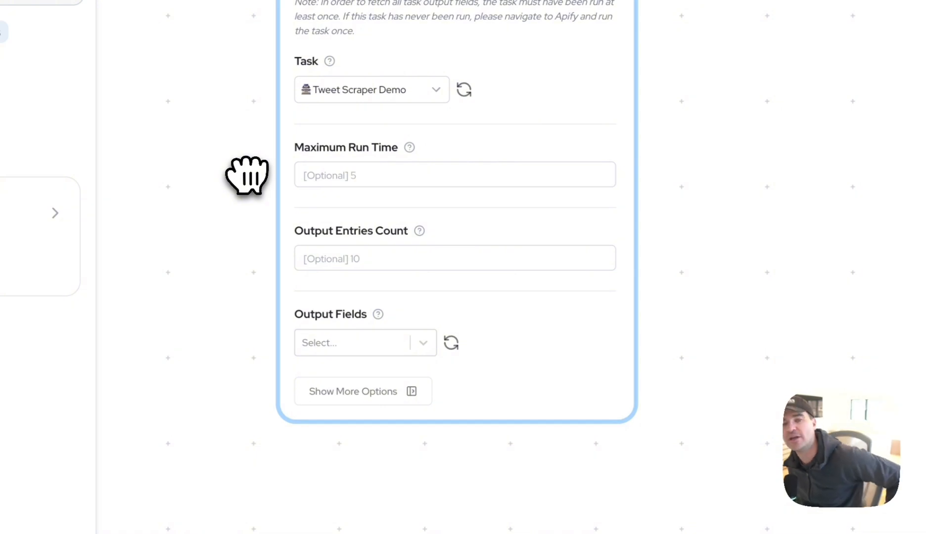
Refresh the Apify Task Runner's output fields and add the url field.
{"action": "left_click", "coordinate": [451, 343]}
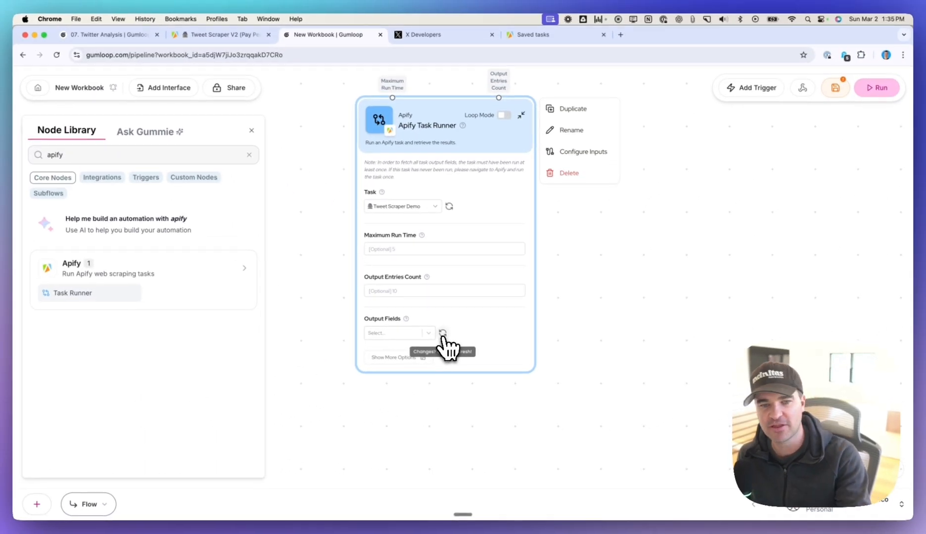
{"action": "left_click", "coordinate": [428, 333]}
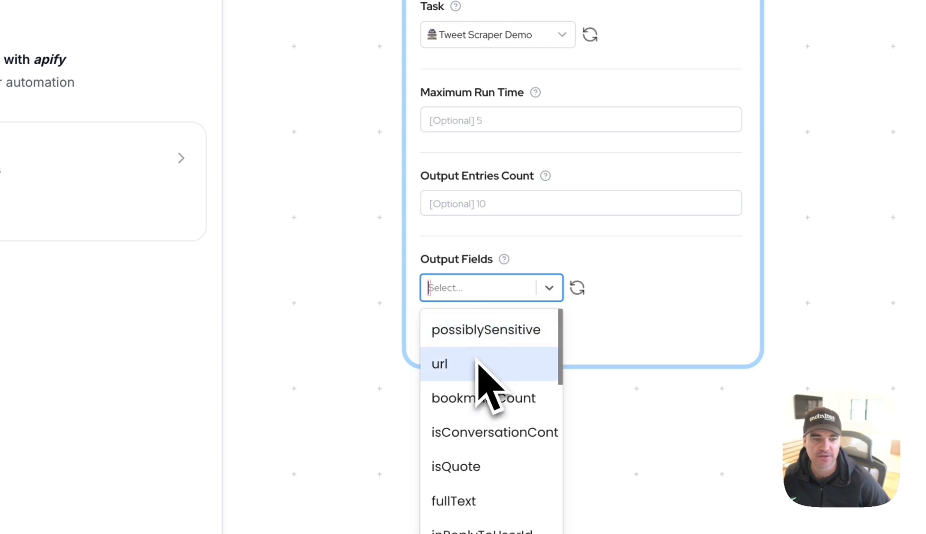
{"action": "left_click", "coordinate": [479, 370]}
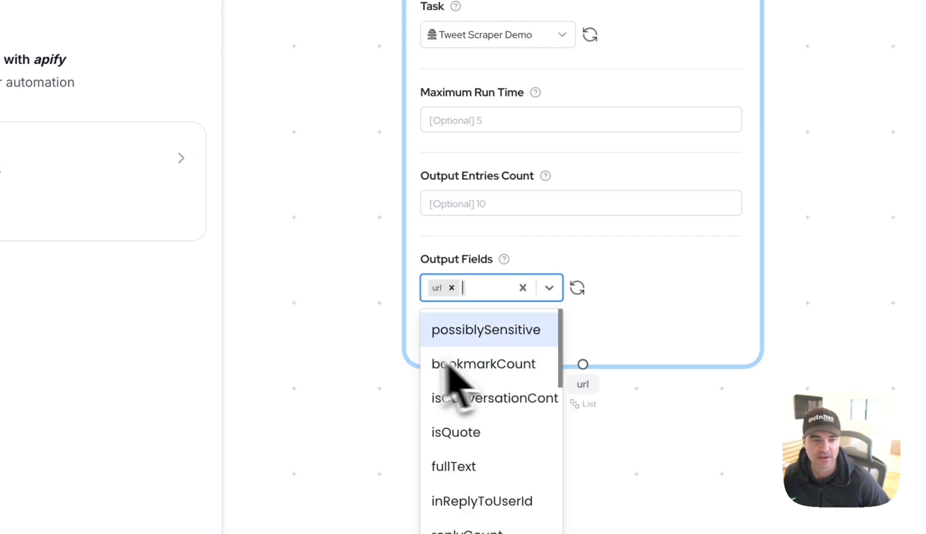
{"action": "scroll", "coordinate": [455, 452], "scroll_direction": "down", "scroll_amount": 3}
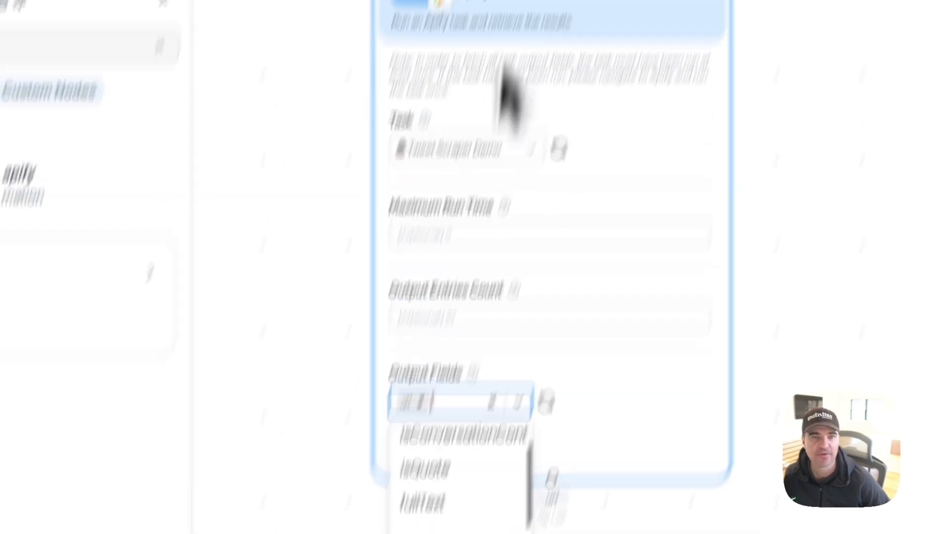
Switch to Apify and open the latest Tweet Scraper V2 run to review its output columns.
{"action": "left_click", "coordinate": [665, 37]}
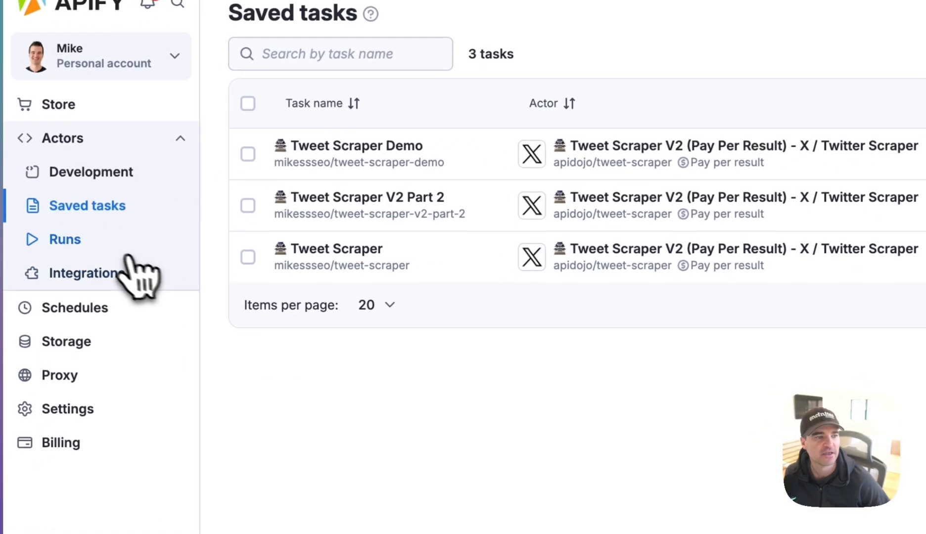
{"action": "left_click", "coordinate": [56, 242]}
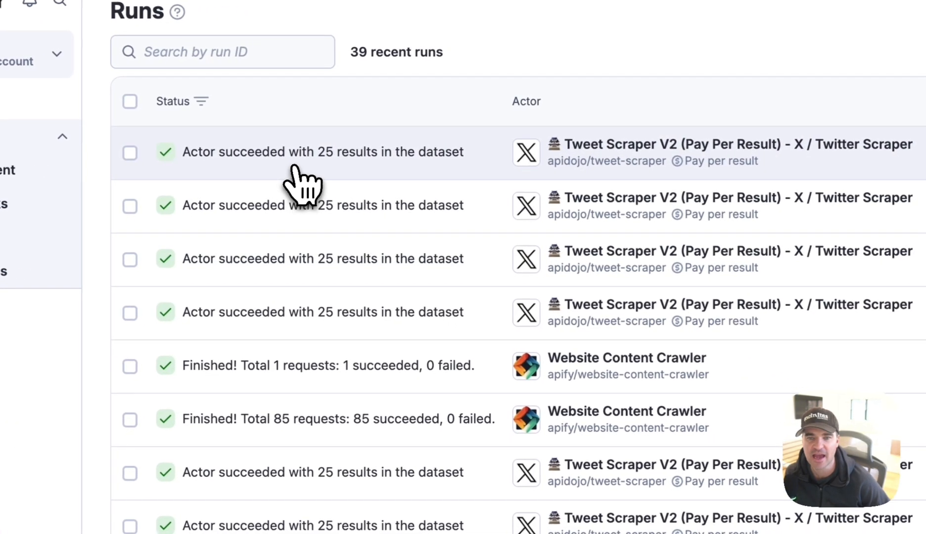
{"action": "left_click", "coordinate": [369, 161]}
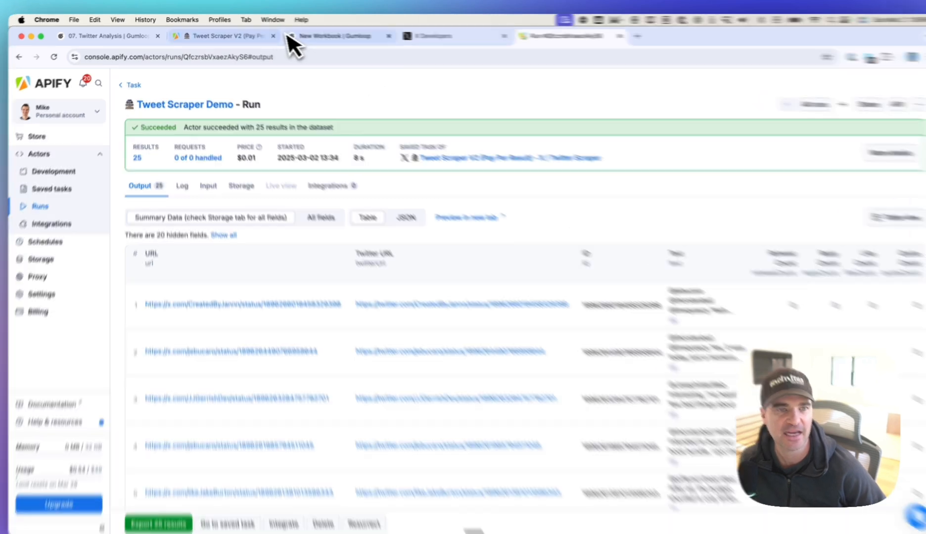
Return to the Gumloop workbook and add text to the Apify Task Runner's output fields.
{"action": "left_click", "coordinate": [297, 35]}
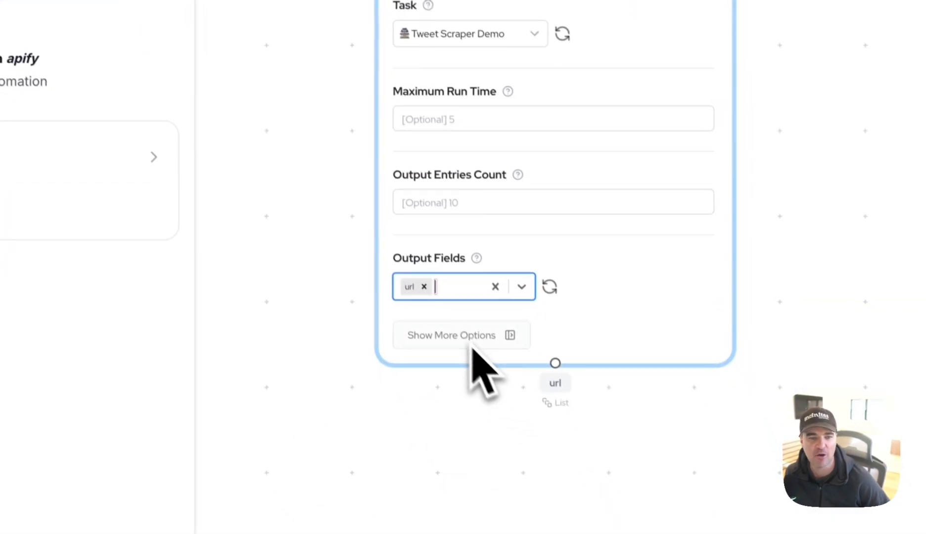
{"action": "left_click", "coordinate": [448, 294]}
{"action": "scroll", "coordinate": [438, 465], "scroll_direction": "down", "scroll_amount": 1}
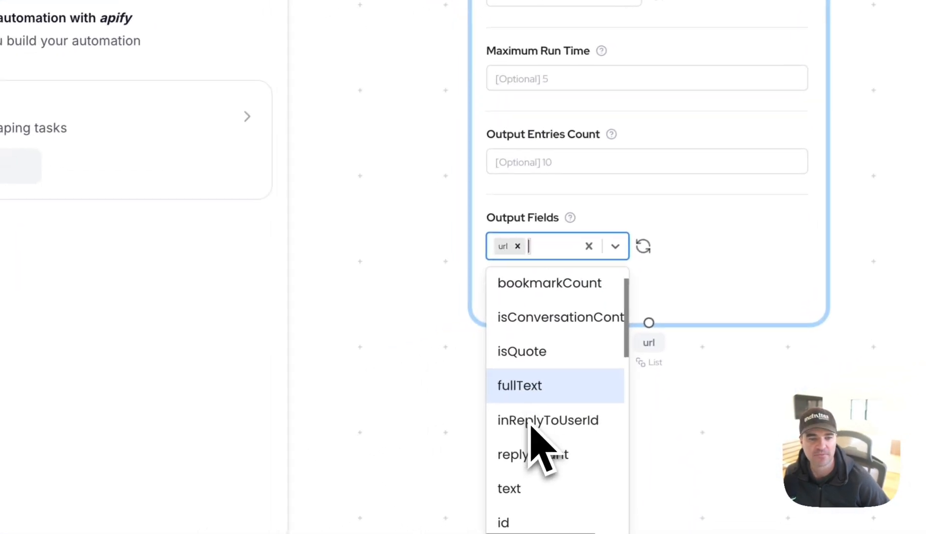
{"action": "scroll", "coordinate": [531, 424], "scroll_direction": "down", "scroll_amount": 2}
{"action": "left_click", "coordinate": [525, 426]}
{"action": "left_click", "coordinate": [434, 385]}
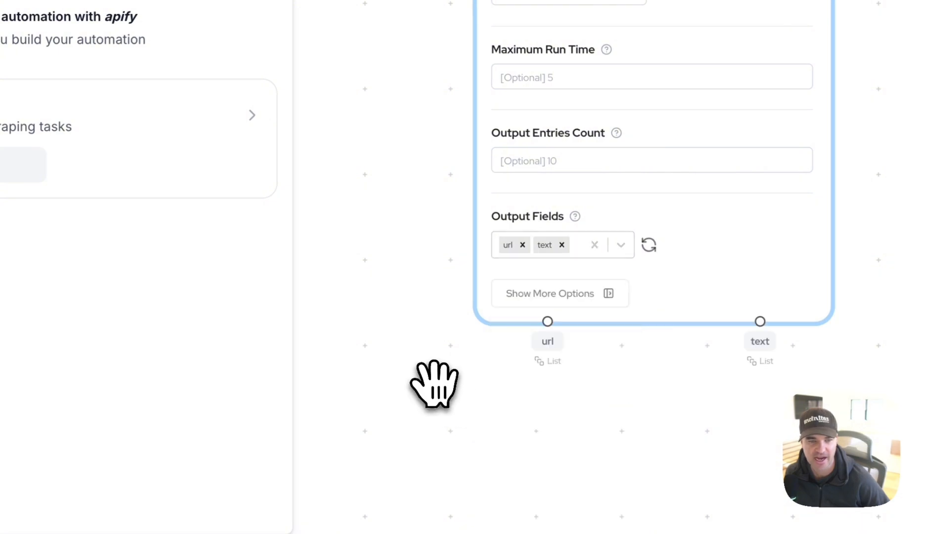
Set the Apify Task Runner's Output Entries Count to 15 and run the flow.
{"action": "left_click_drag", "start_coordinate": [409, 126], "coordinate": [429, 163]}
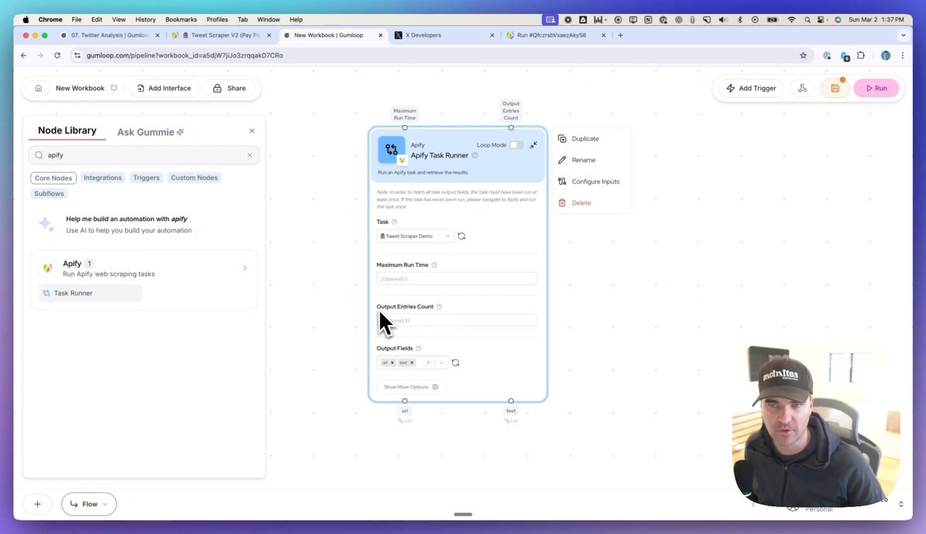
{"action": "left_click", "coordinate": [399, 319]}
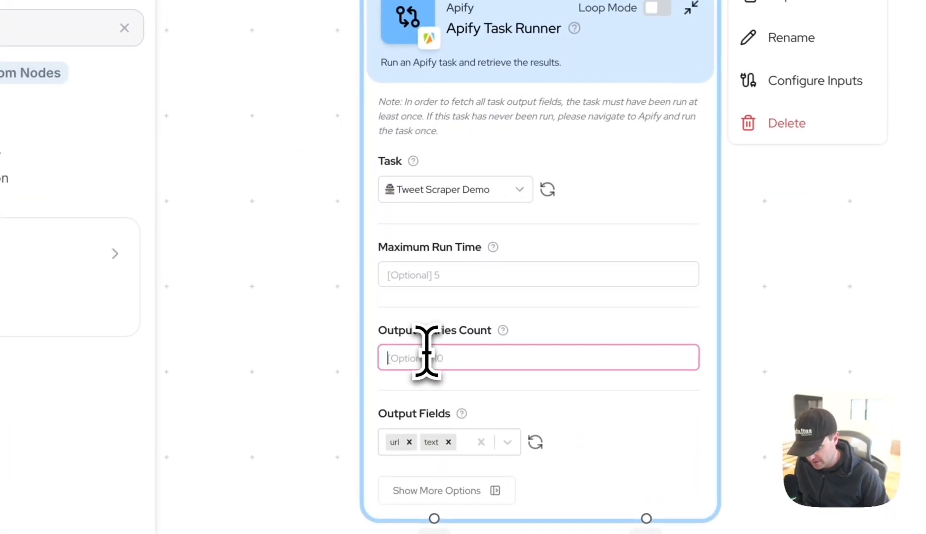
{"action": "type", "text": "15"}
{"action": "left_click", "coordinate": [262, 272]}
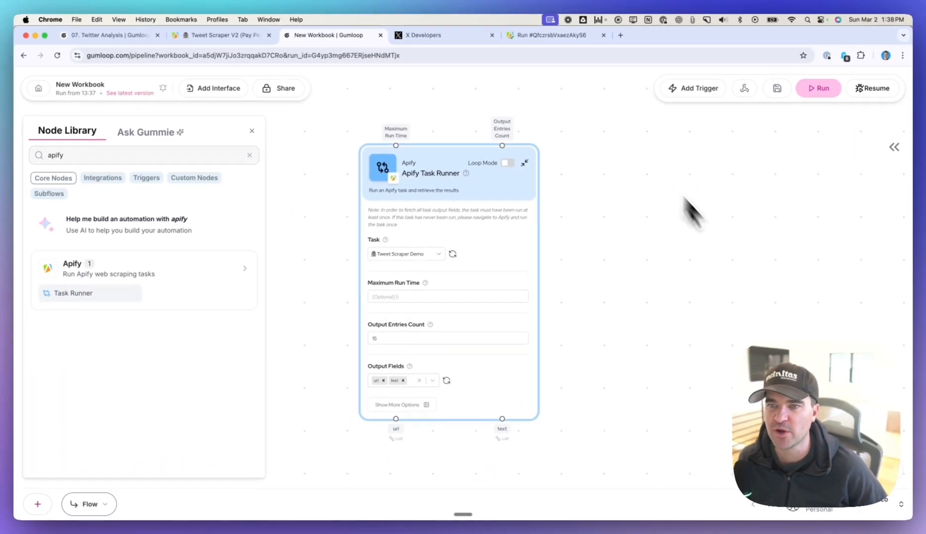
{"action": "left_click", "coordinate": [819, 89]}
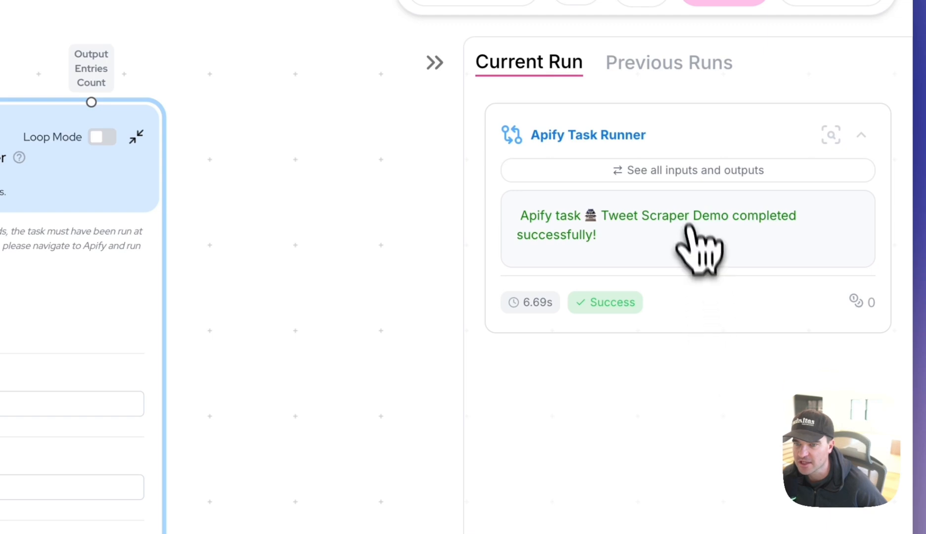
Examine the text and url output lists of the completed Apify Task Runner run and close the details.
{"action": "left_click", "coordinate": [658, 174]}
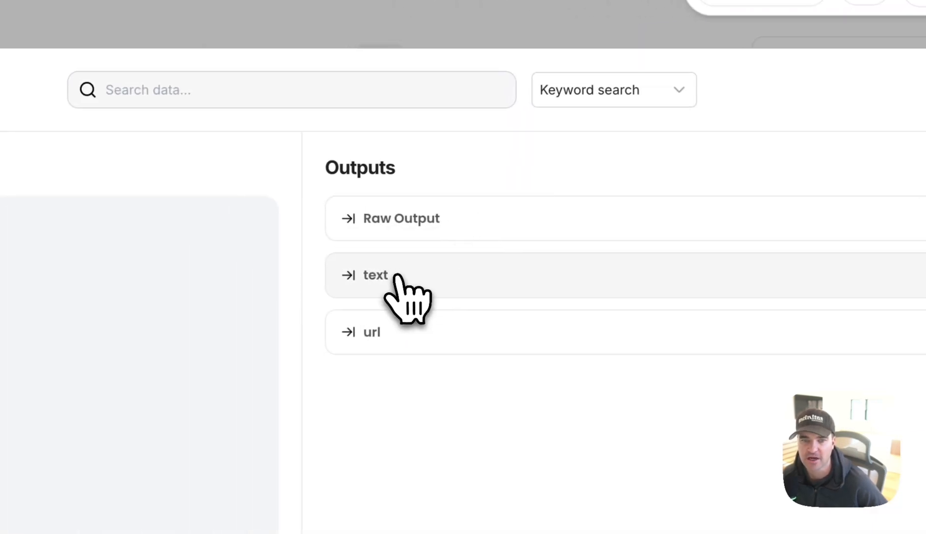
{"action": "left_click", "coordinate": [397, 278]}
{"action": "scroll", "coordinate": [425, 356], "scroll_direction": "down", "scroll_amount": 3}
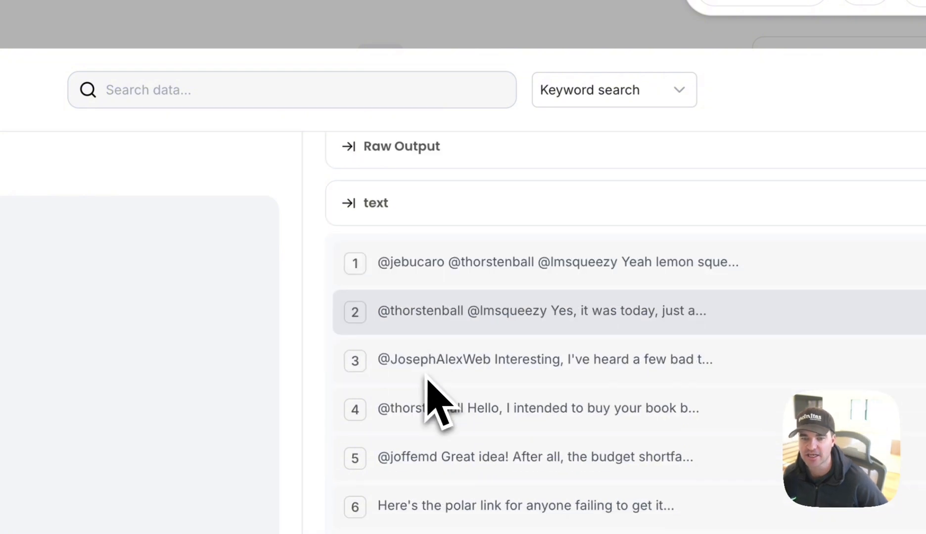
{"action": "scroll", "coordinate": [428, 389], "scroll_direction": "up", "scroll_amount": 3}
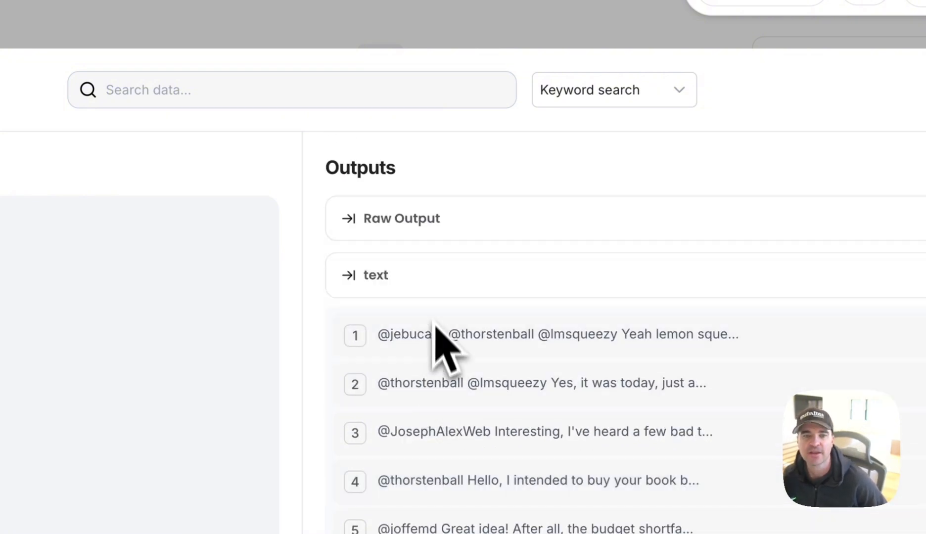
{"action": "left_click", "coordinate": [425, 287]}
{"action": "left_click", "coordinate": [434, 352]}
{"action": "scroll", "coordinate": [442, 420], "scroll_direction": "down", "scroll_amount": 4}
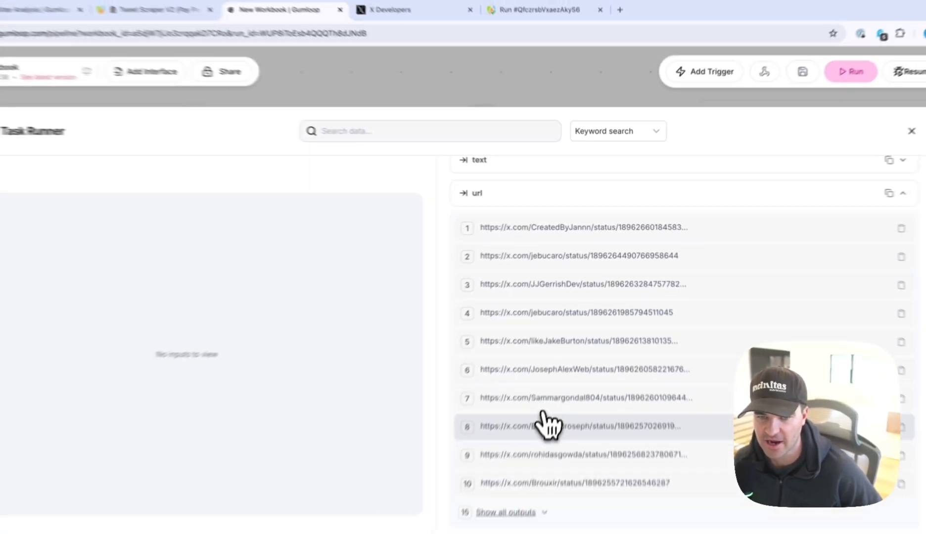
{"action": "scroll", "coordinate": [559, 299], "scroll_direction": "up", "scroll_amount": 2}
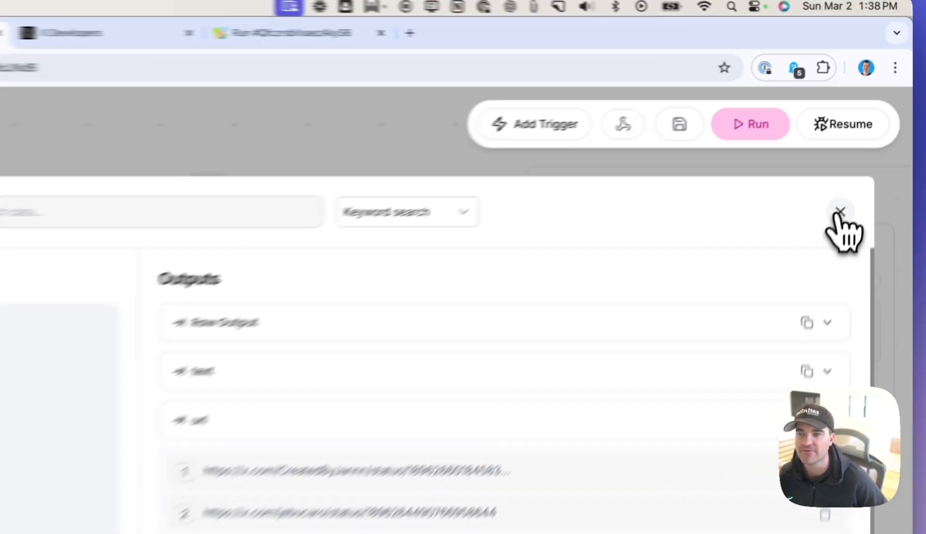
{"action": "left_click", "coordinate": [870, 139]}
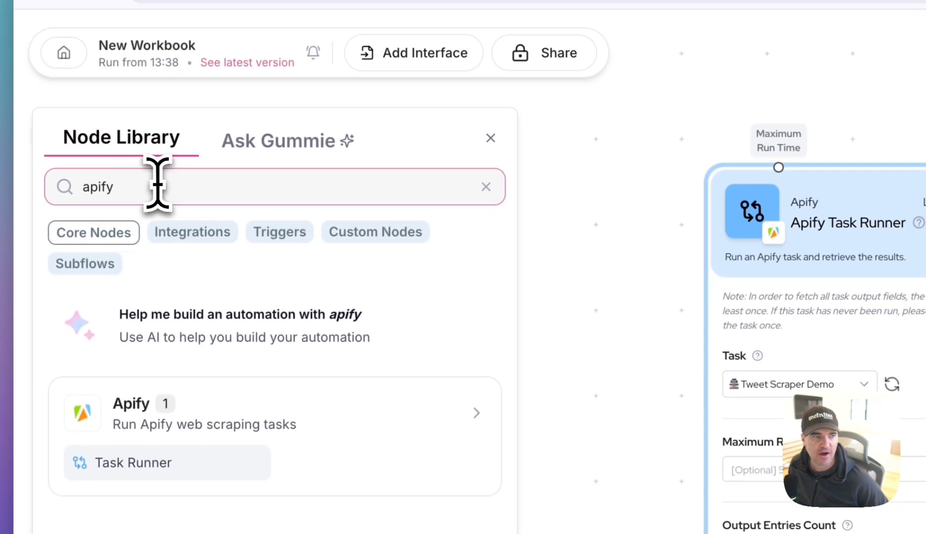
Search the node library for "combine" and place a Combine Text node below the Apify Task Runner.
{"action": "double_click", "coordinate": [63, 156]}
{"action": "type", "text": "c"}
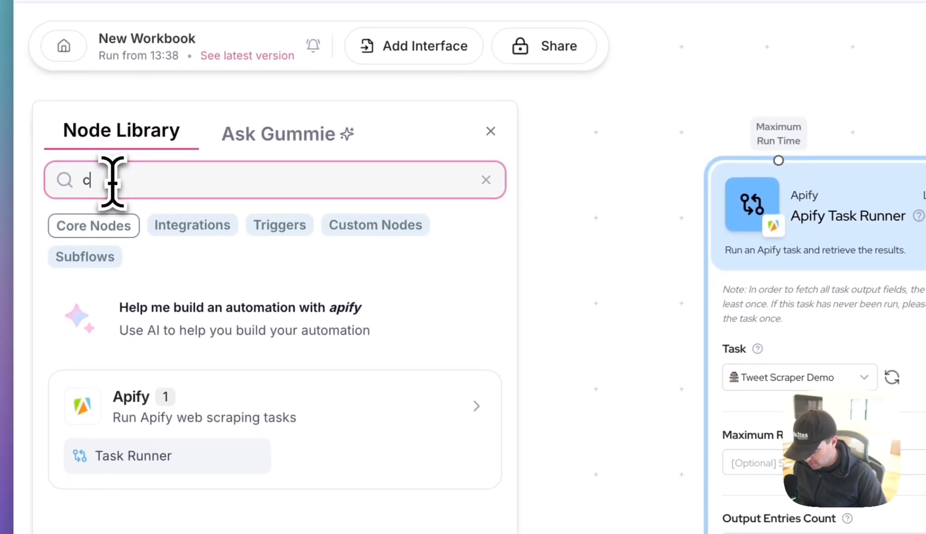
{"action": "type", "text": "ombine"}
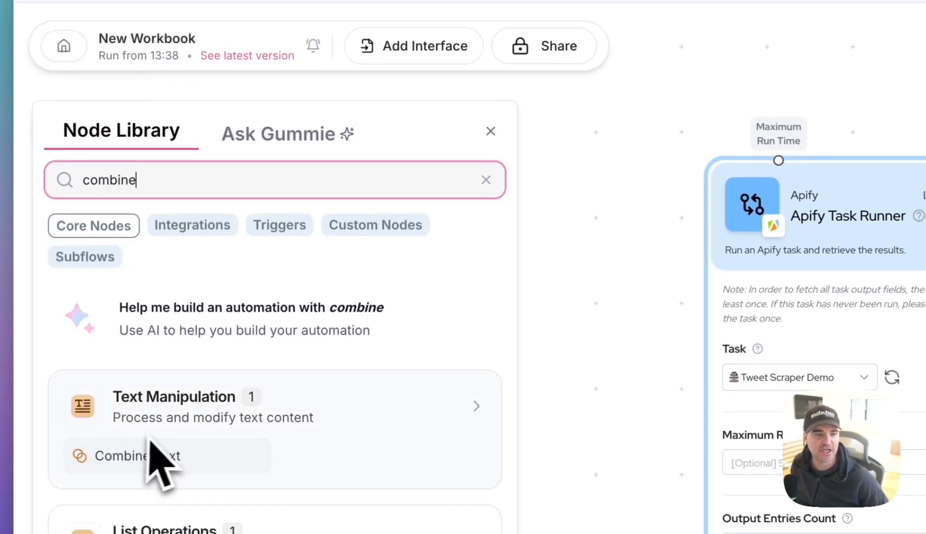
{"action": "left_click_drag", "start_coordinate": [169, 452], "coordinate": [587, 452]}
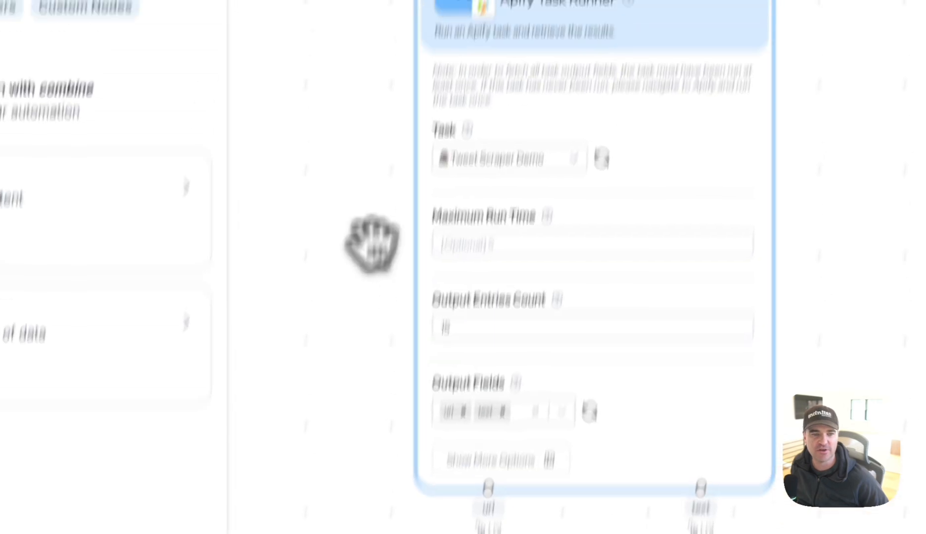
{"action": "scroll", "coordinate": [372, 242], "scroll_direction": "down", "scroll_amount": 4}
{"action": "left_click_drag", "start_coordinate": [598, 338], "coordinate": [439, 326]}
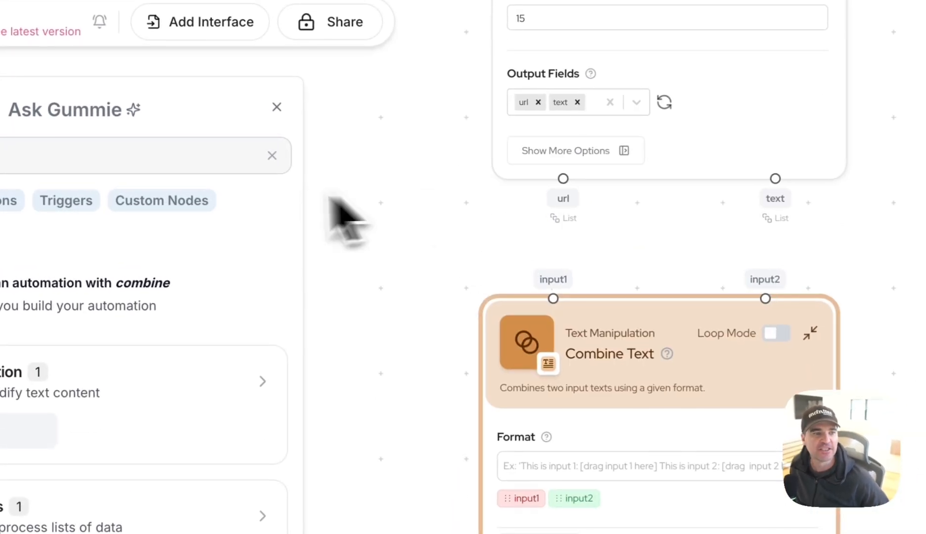
Close the node library and connect url to input1 and text to input2 of Combine Text, with Loop Mode on.
{"action": "left_click", "coordinate": [276, 107]}
{"action": "left_click", "coordinate": [533, 331]}
{"action": "left_click_drag", "start_coordinate": [533, 331], "coordinate": [604, 332]}
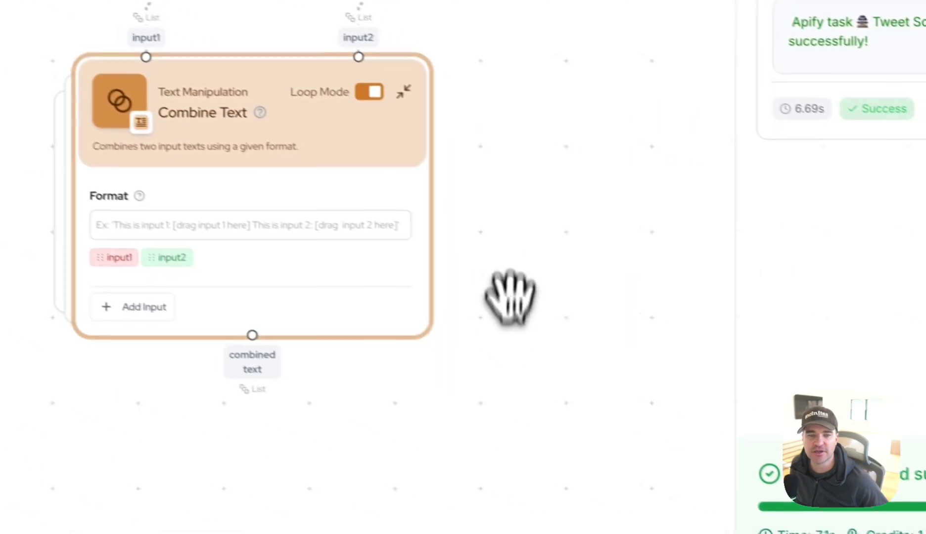
Set the Combine Text format to "Tweet: input2, URL: input1", using the two input variables as placeholders.
{"action": "left_click_drag", "start_coordinate": [457, 232], "coordinate": [485, 294]}
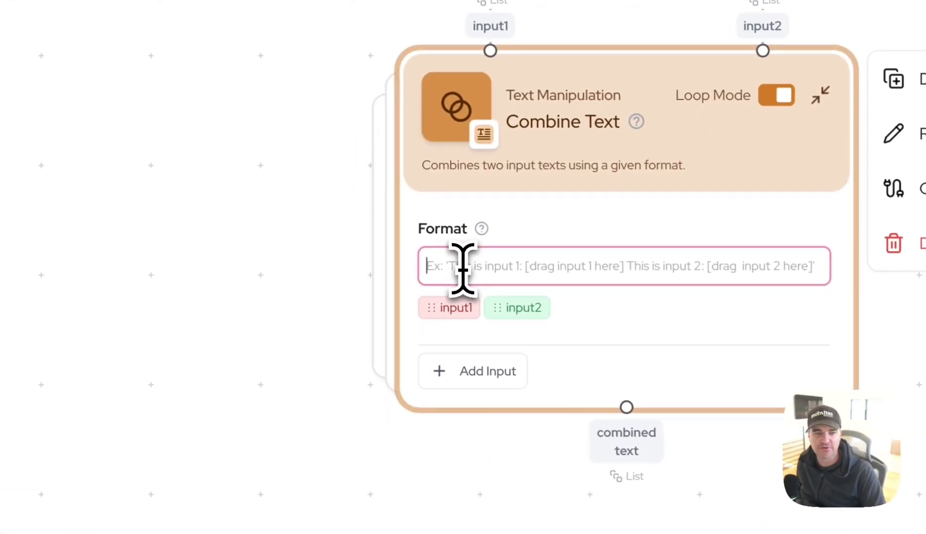
{"action": "type", "text": "ee"}
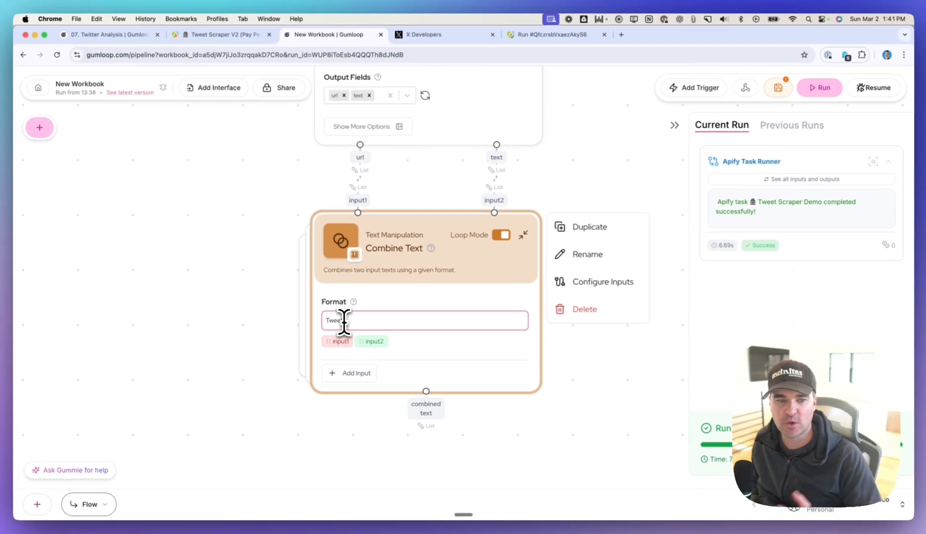
{"action": "type", "text": "t:"}
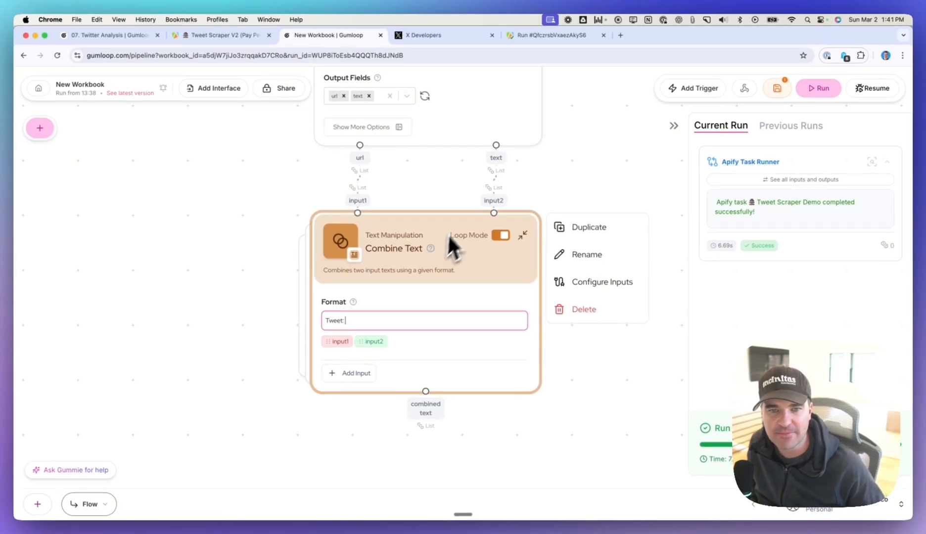
{"action": "left_click_drag", "start_coordinate": [391, 345], "coordinate": [387, 323]}
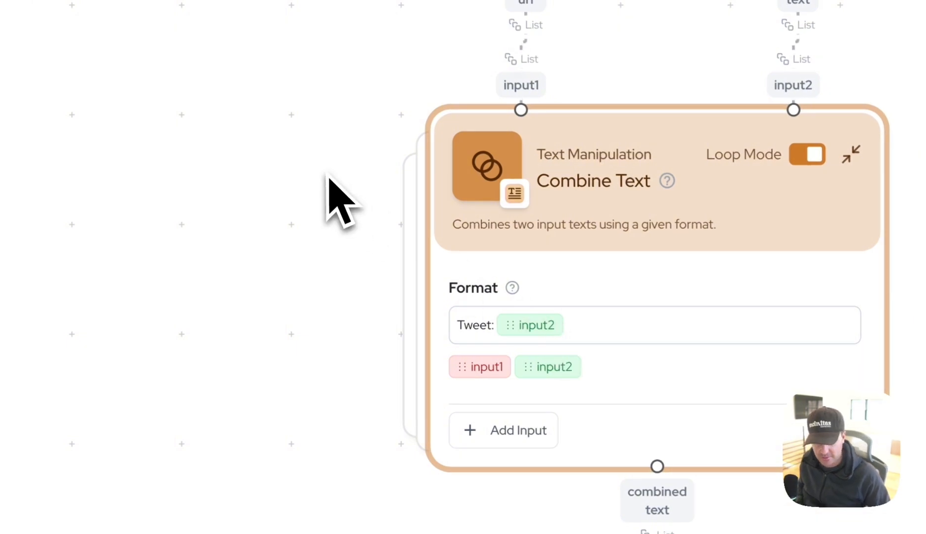
{"action": "left_click", "coordinate": [568, 324]}
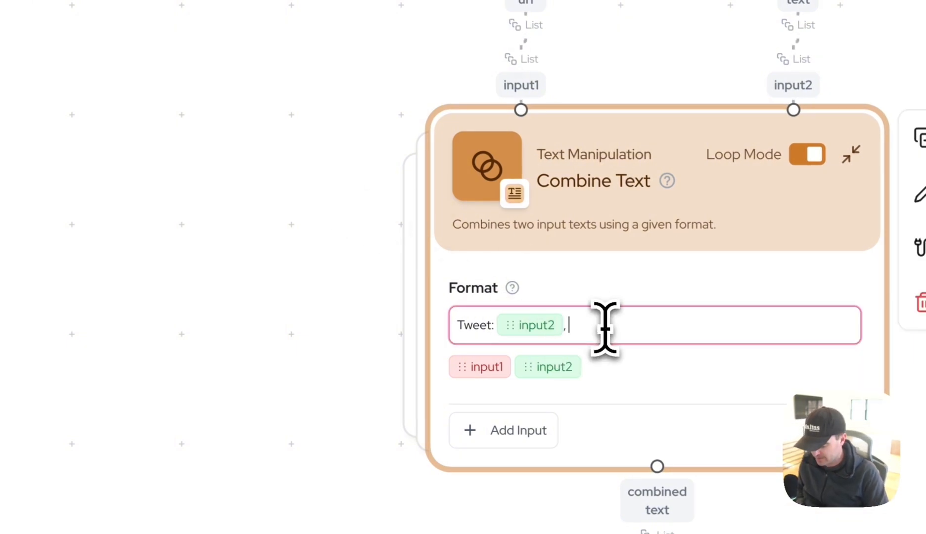
{"action": "type", "text": ", URL:"}
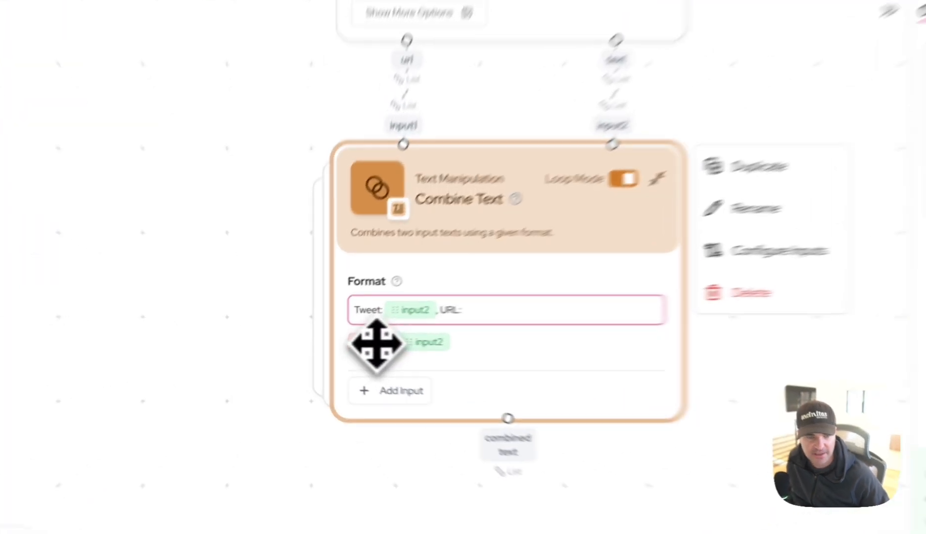
{"action": "left_click_drag", "start_coordinate": [339, 343], "coordinate": [416, 330]}
{"action": "left_click_drag", "start_coordinate": [558, 323], "coordinate": [572, 315]}
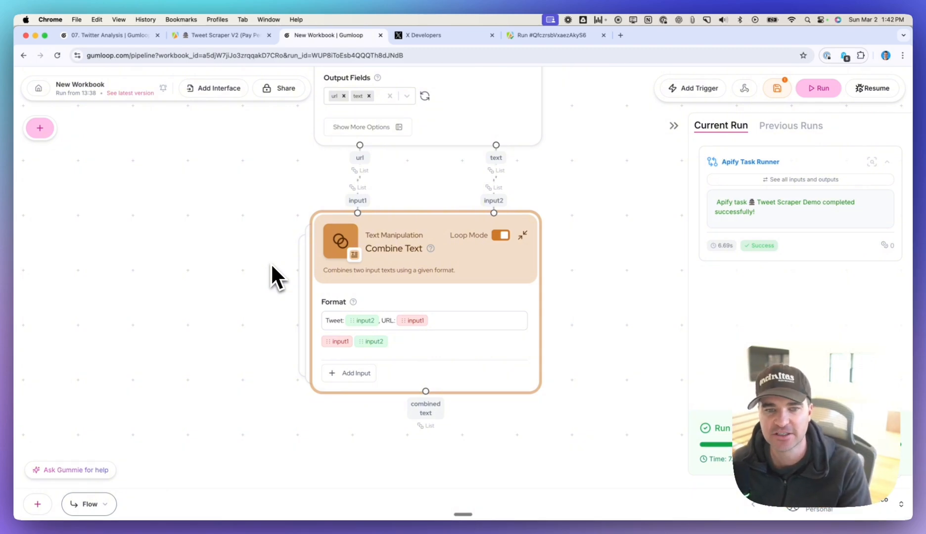
Save the workbook and run the flow with the Combine Text node included.
{"action": "left_click", "coordinate": [777, 88]}
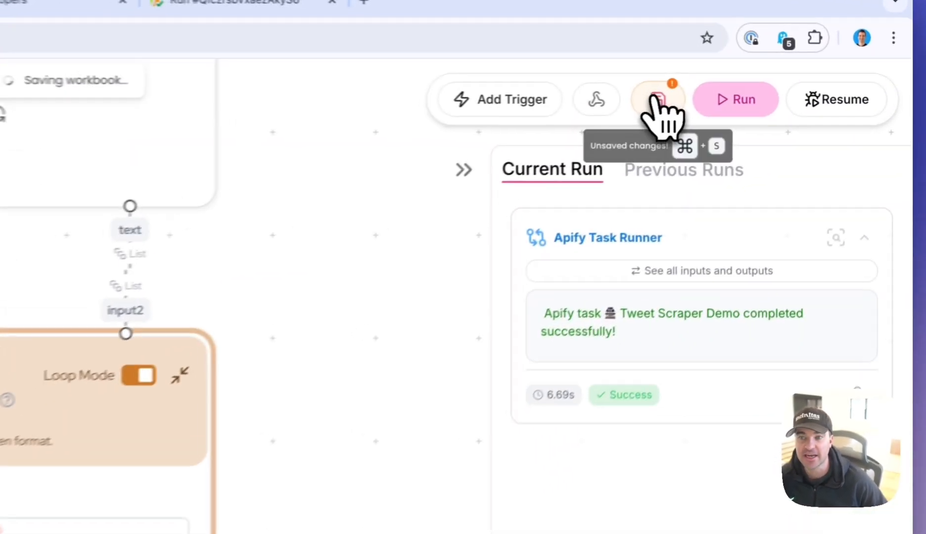
{"action": "left_click_drag", "start_coordinate": [262, 282], "coordinate": [196, 338]}
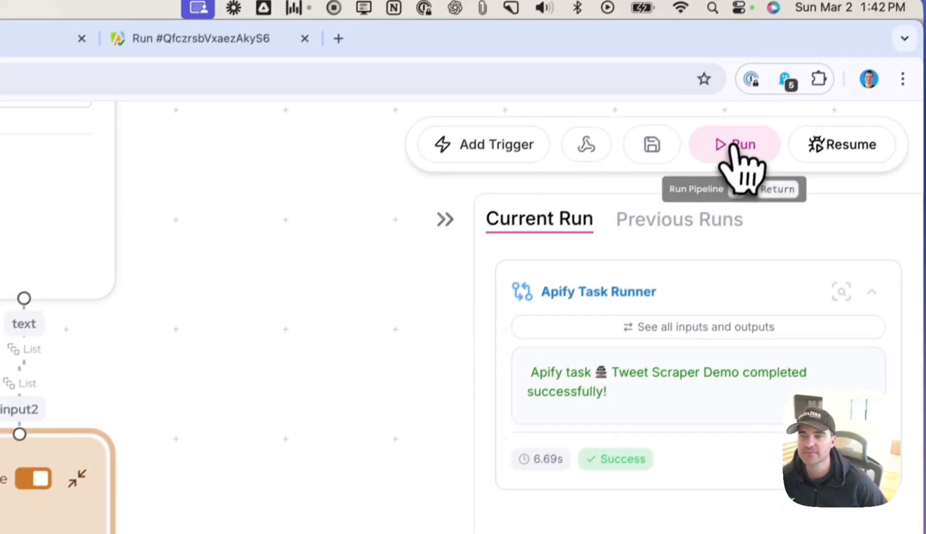
{"action": "left_click", "coordinate": [773, 76]}
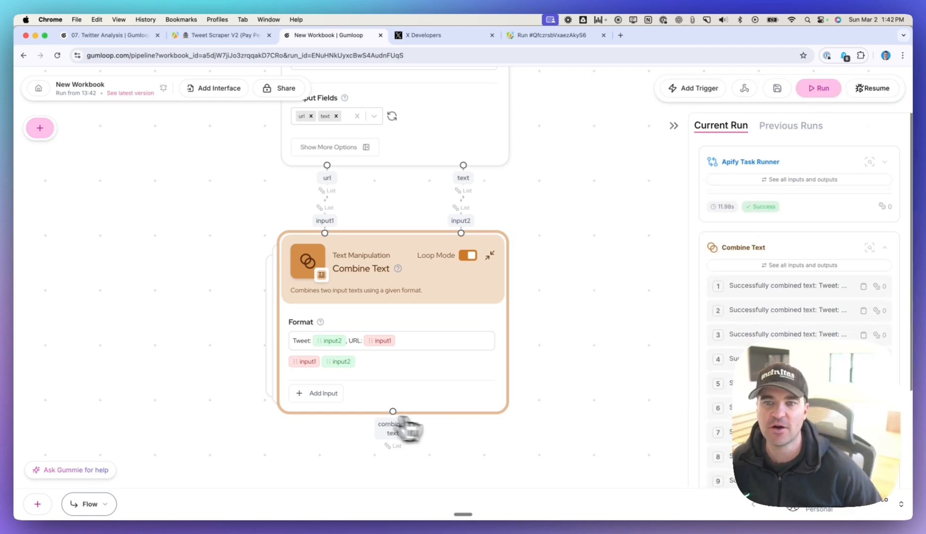
Examine the Combine Text run results, checking the tweet and URL parts of the first combined_text output, and close the details.
{"action": "scroll", "coordinate": [740, 243], "scroll_direction": "down", "scroll_amount": 1}
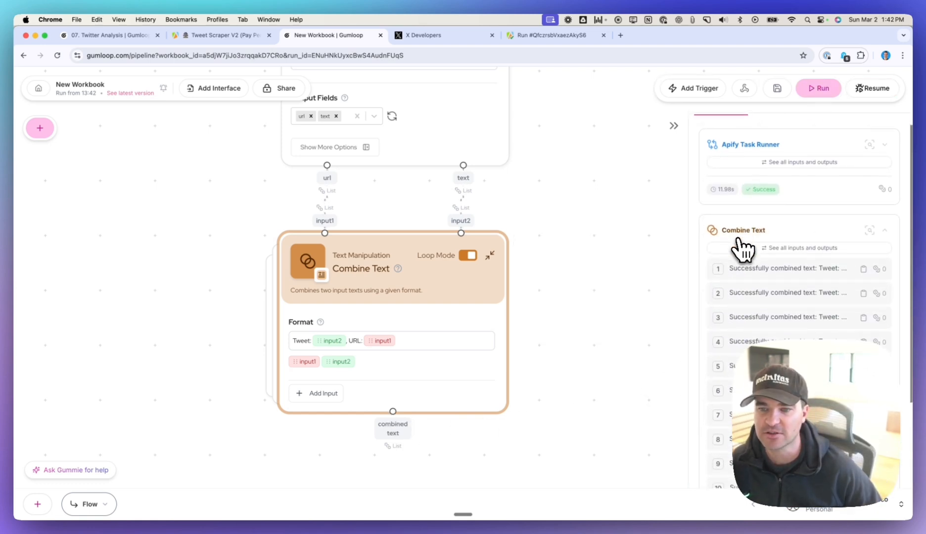
{"action": "scroll", "coordinate": [741, 247], "scroll_direction": "down", "scroll_amount": 3}
{"action": "scroll", "coordinate": [742, 247], "scroll_direction": "up", "scroll_amount": 1}
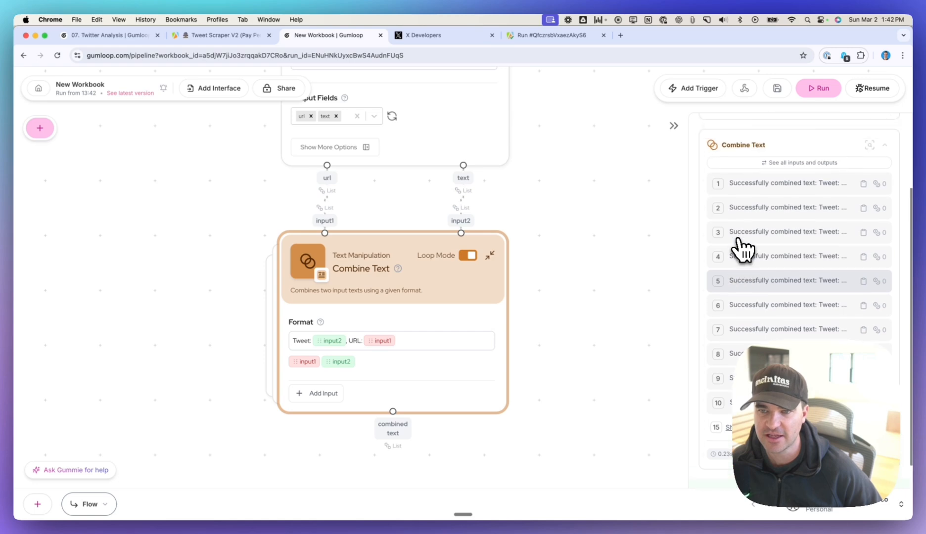
{"action": "scroll", "coordinate": [741, 244], "scroll_direction": "down", "scroll_amount": 3}
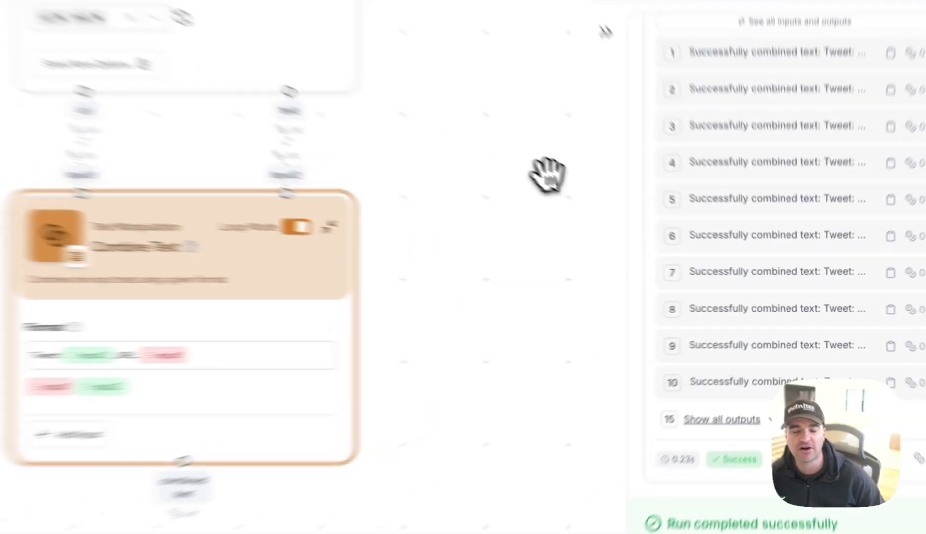
{"action": "left_click_drag", "start_coordinate": [635, 220], "coordinate": [653, 495]}
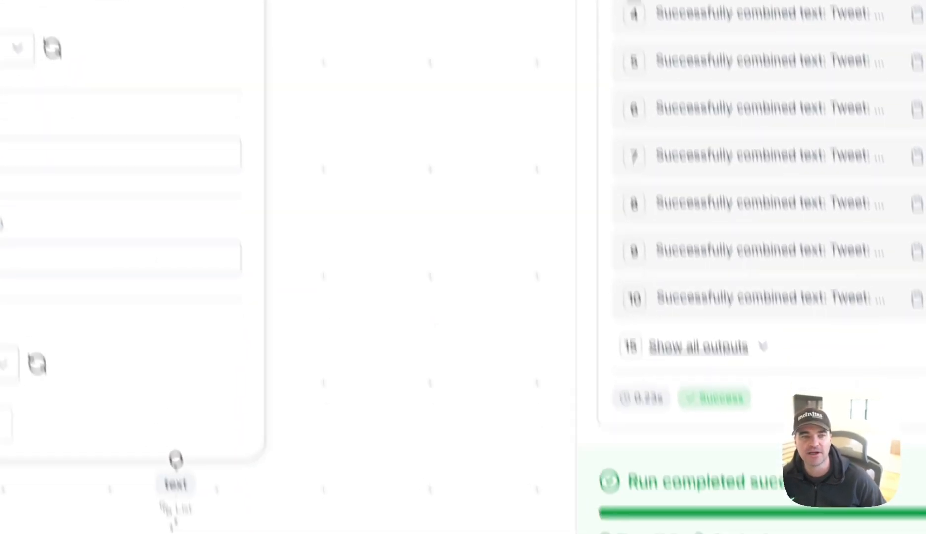
{"action": "left_click_drag", "start_coordinate": [439, 381], "coordinate": [333, 158]}
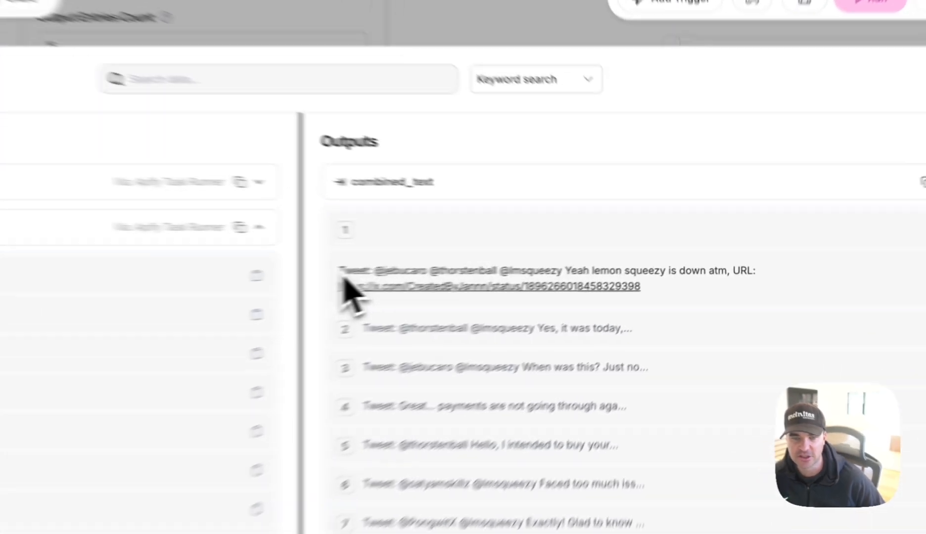
{"action": "left_click_drag", "start_coordinate": [486, 263], "coordinate": [518, 262]}
{"action": "left_click_drag", "start_coordinate": [312, 285], "coordinate": [728, 286]}
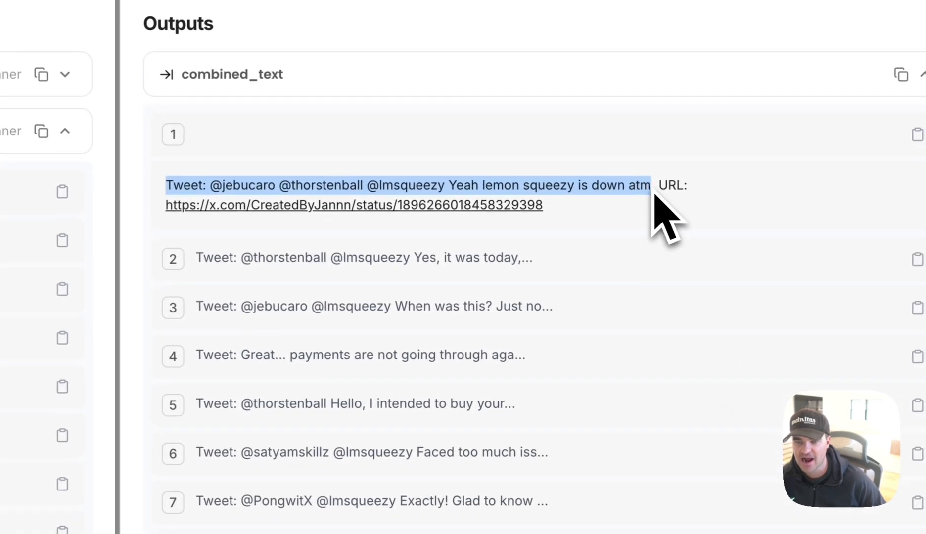
{"action": "left_click_drag", "start_coordinate": [656, 191], "coordinate": [689, 207]}
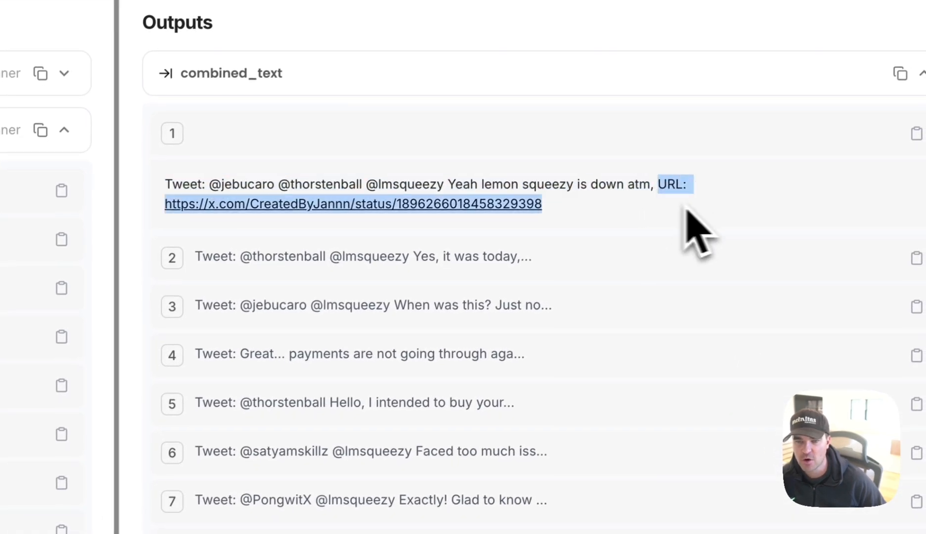
{"action": "left_click", "coordinate": [466, 254]}
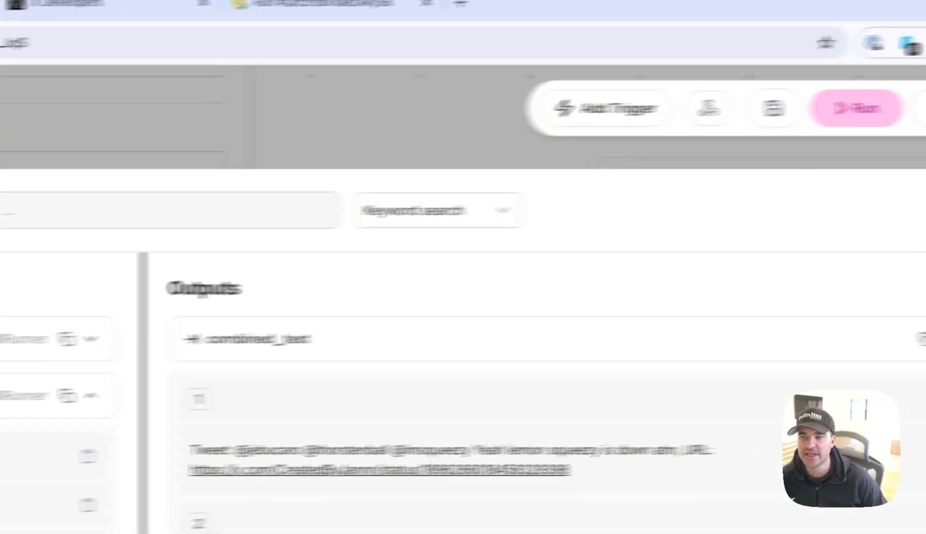
{"action": "left_click", "coordinate": [898, 199]}
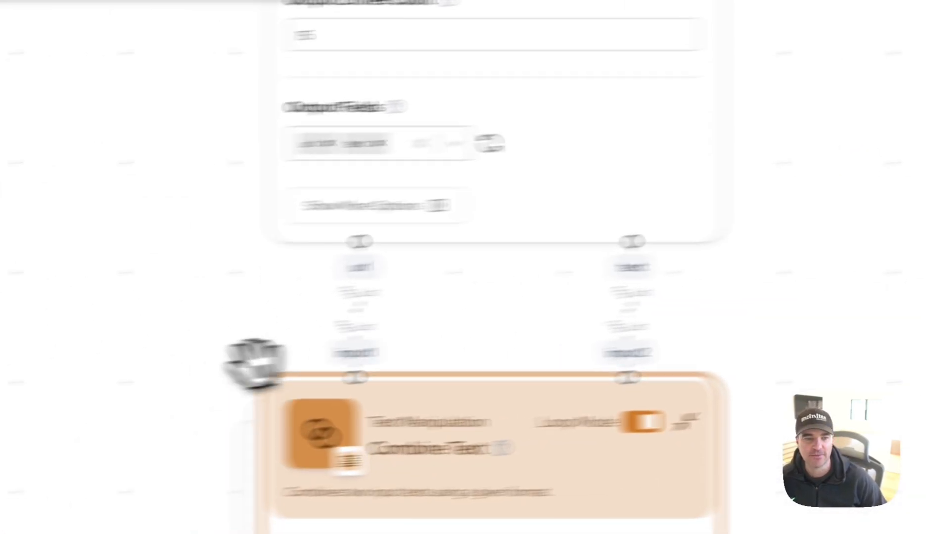
Place a Categorizer node from the Using AI group in the node library just below the Combine Text node.
{"action": "scroll", "coordinate": [396, 189], "scroll_direction": "down", "scroll_amount": 5}
{"action": "left_click_drag", "start_coordinate": [394, 188], "coordinate": [409, 339]}
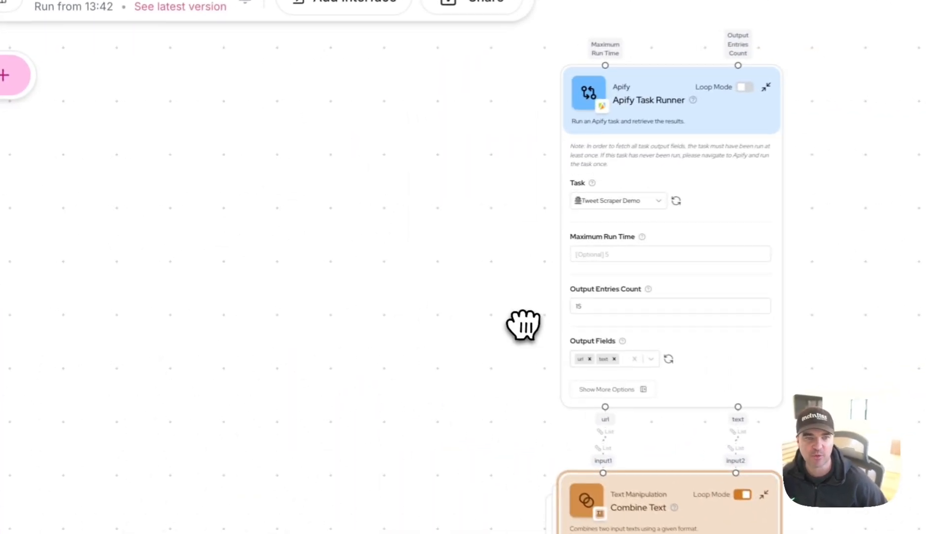
{"action": "left_click_drag", "start_coordinate": [523, 325], "coordinate": [505, 208]}
{"action": "scroll", "coordinate": [527, 343], "scroll_direction": "up", "scroll_amount": 3}
{"action": "scroll", "coordinate": [519, 359], "scroll_direction": "down", "scroll_amount": 4}
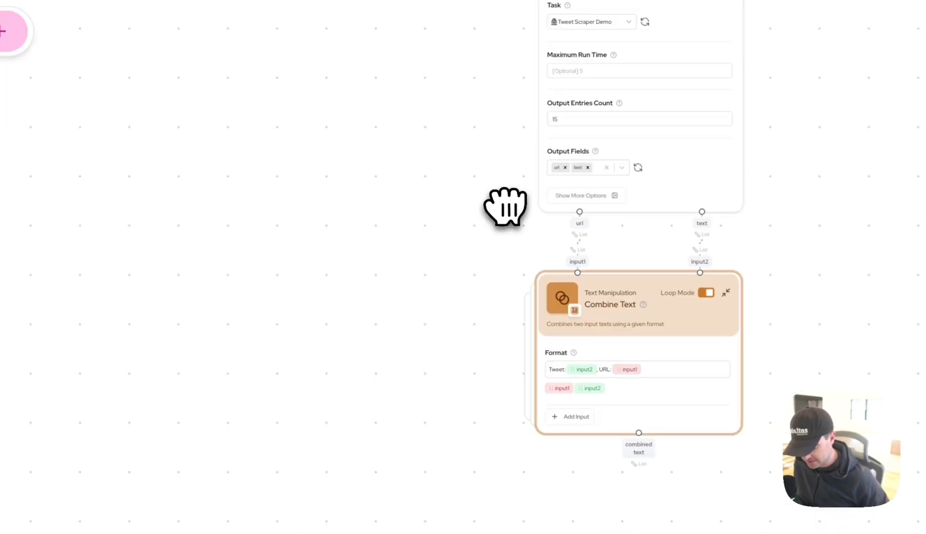
{"action": "left_click", "coordinate": [15, 35]}
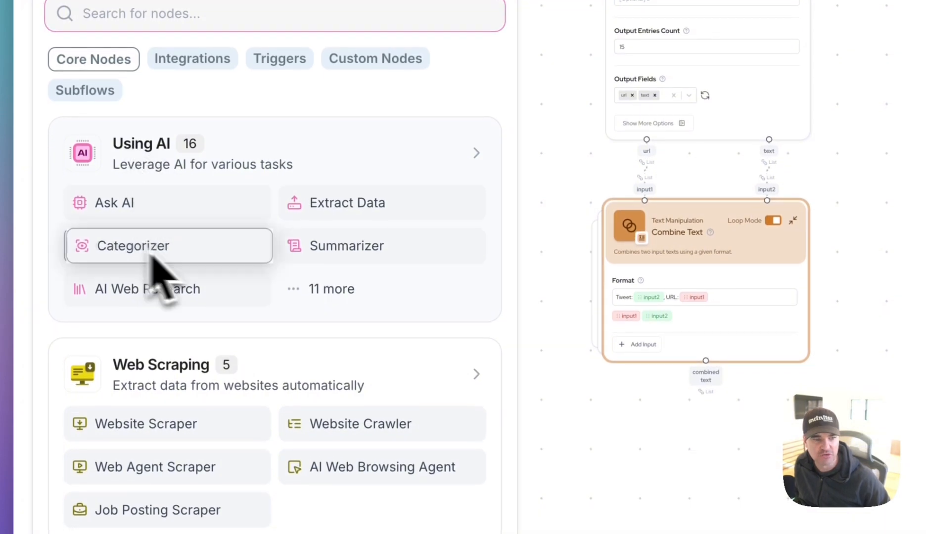
{"action": "left_click_drag", "start_coordinate": [149, 255], "coordinate": [664, 531]}
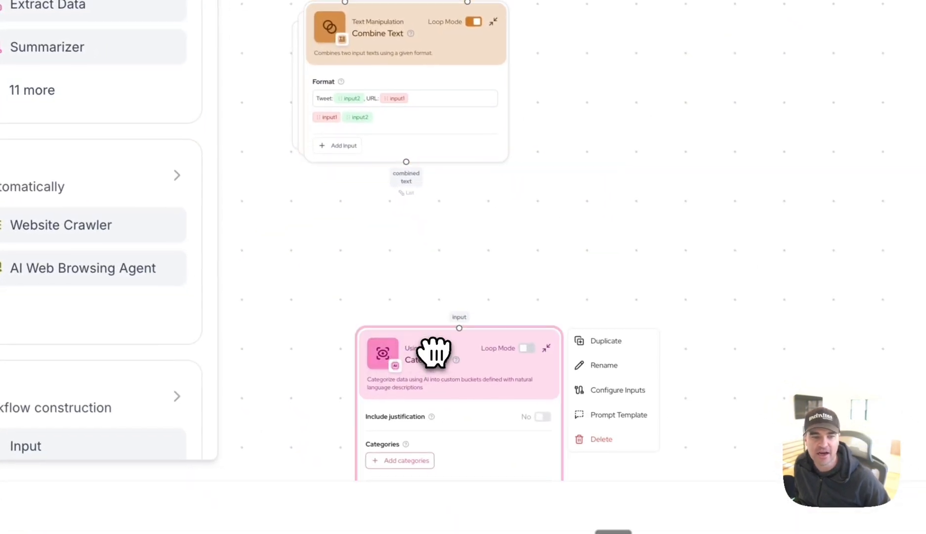
{"action": "left_click_drag", "start_coordinate": [437, 353], "coordinate": [379, 266]}
{"action": "scroll", "coordinate": [612, 201], "scroll_direction": "up", "scroll_amount": 2}
{"action": "scroll", "coordinate": [614, 200], "scroll_direction": "up", "scroll_amount": 2}
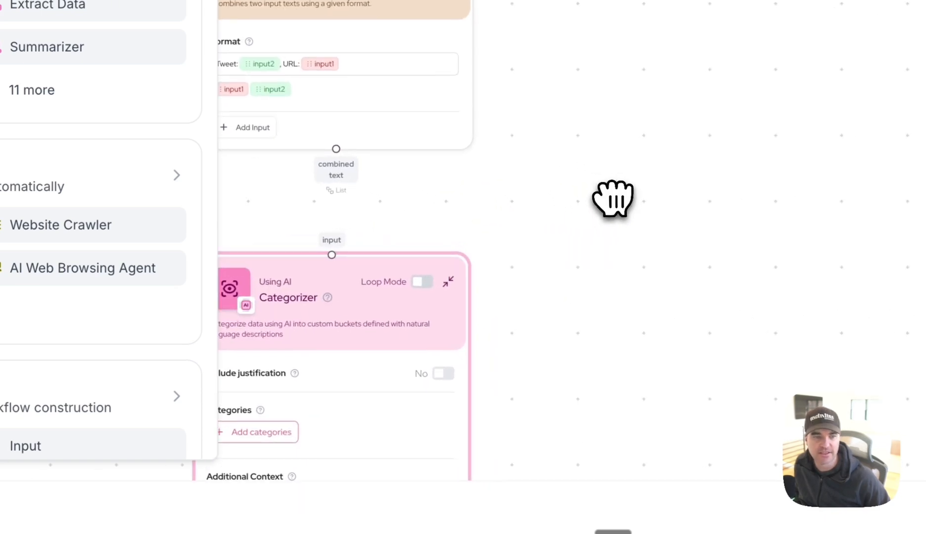
Close the node library and connect combined text to the Categorizer's input, with Loop Mode on.
{"action": "left_click_drag", "start_coordinate": [614, 201], "coordinate": [700, 168]}
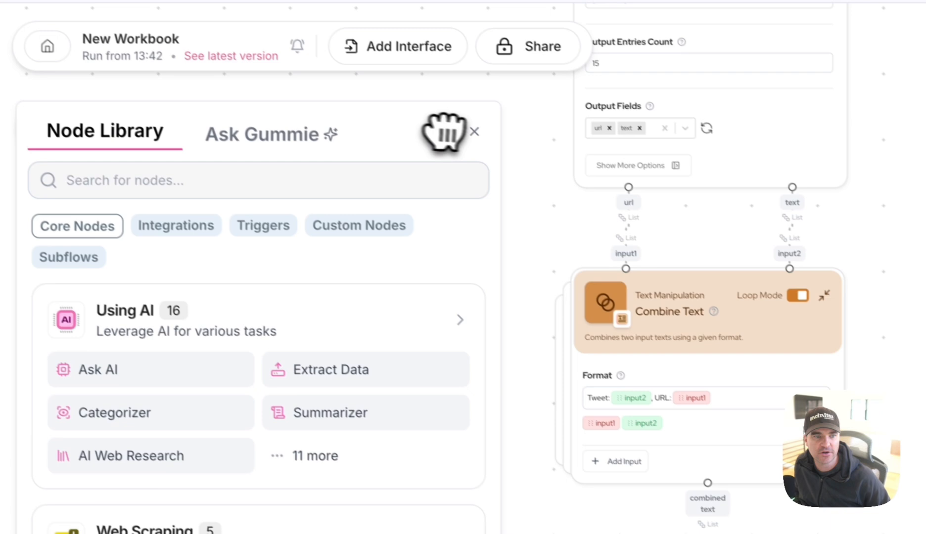
{"action": "left_click", "coordinate": [474, 132]}
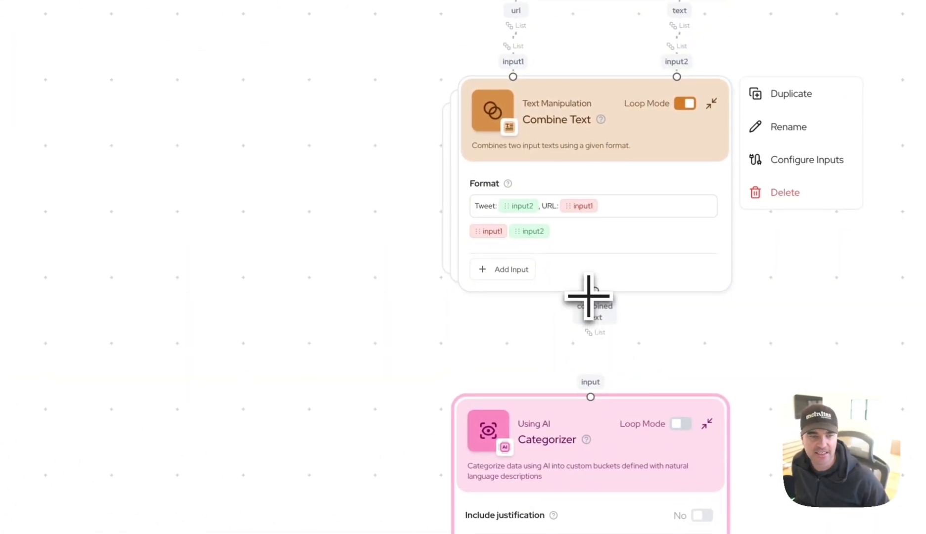
{"action": "left_click_drag", "start_coordinate": [588, 296], "coordinate": [590, 396]}
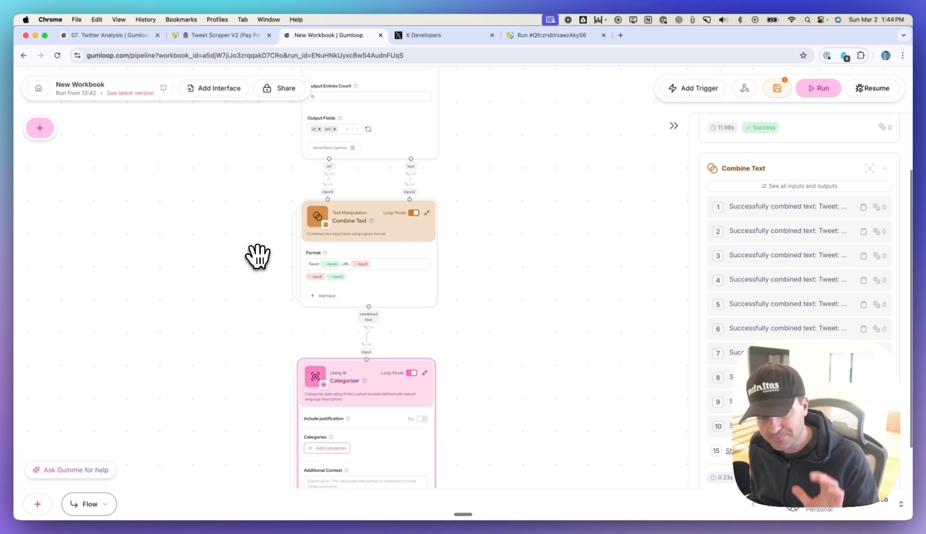
Add a Categorizer category named "Customer Complaints" with the description "Legitimate customer complaints, problems, or issues requiring attention".
{"action": "mouse_move", "coordinate": [331, 258]}
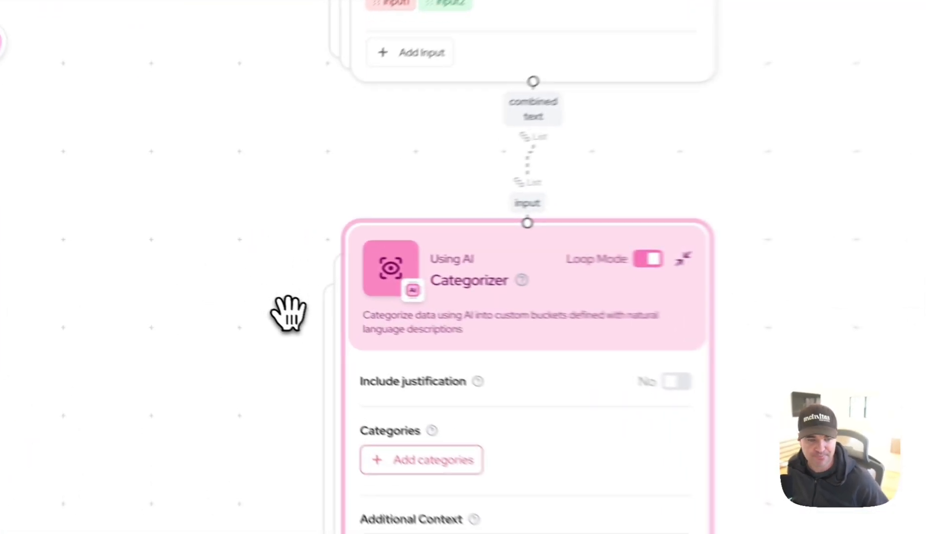
{"action": "left_click_drag", "start_coordinate": [215, 281], "coordinate": [223, 214]}
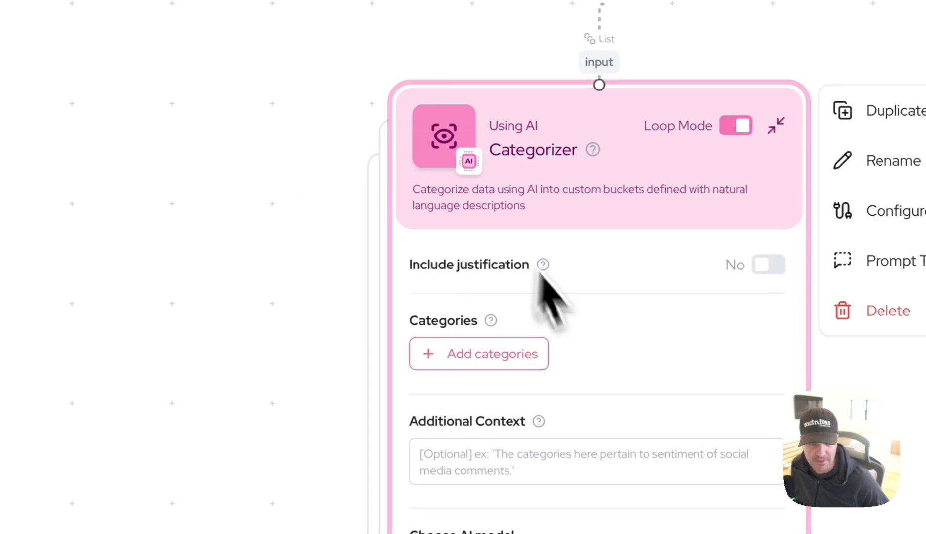
{"action": "left_click", "coordinate": [517, 352]}
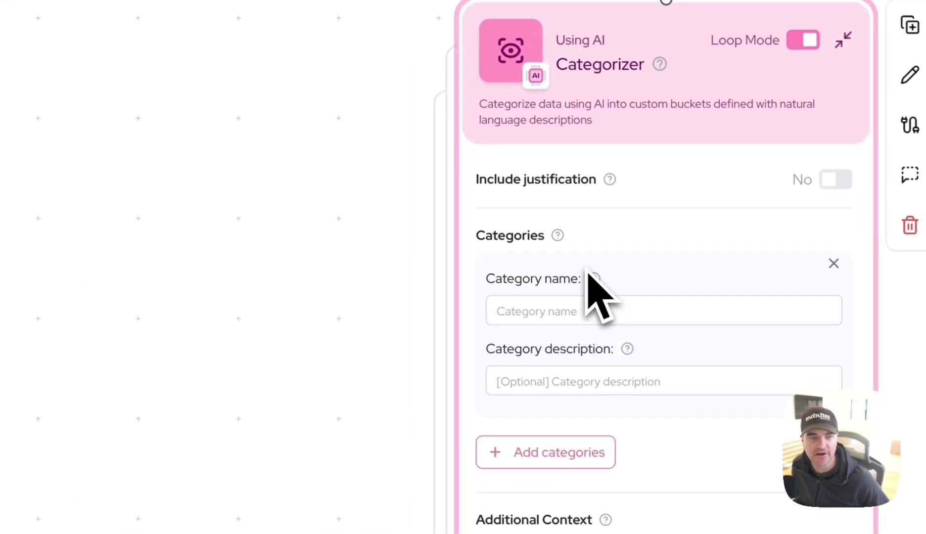
{"action": "left_click", "coordinate": [555, 311]}
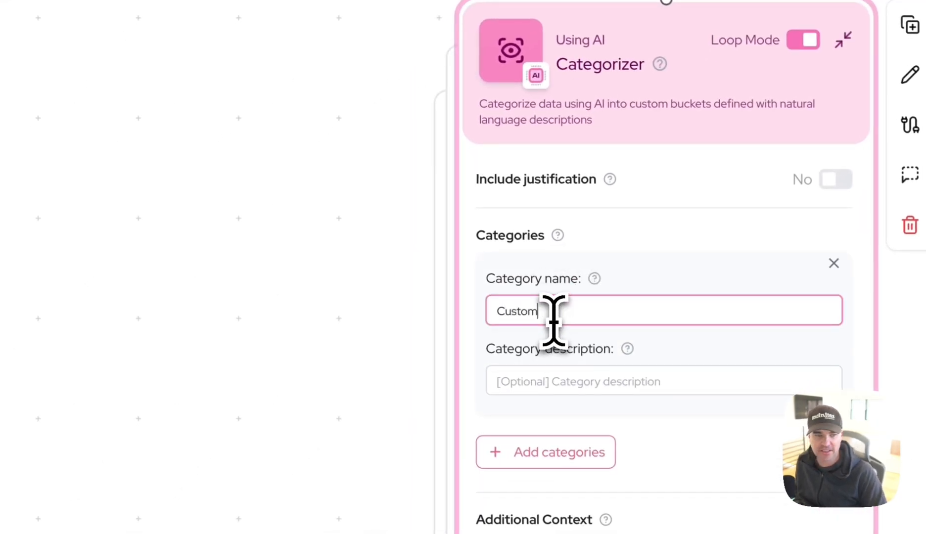
{"action": "type", "text": "Customer Complaints"}
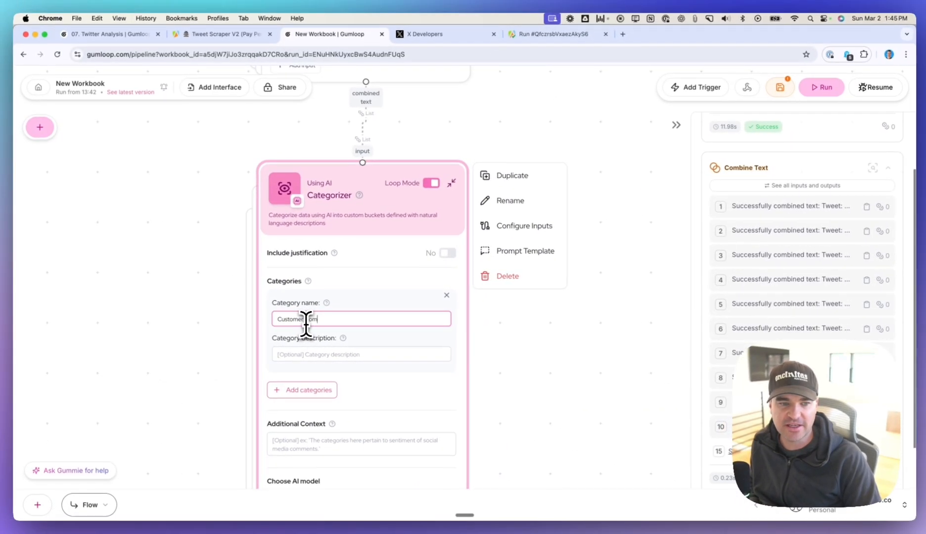
{"action": "left_click", "coordinate": [285, 353]}
{"action": "type", "text": "Legitimate customer complaints, problems, or issues requiring attention"}
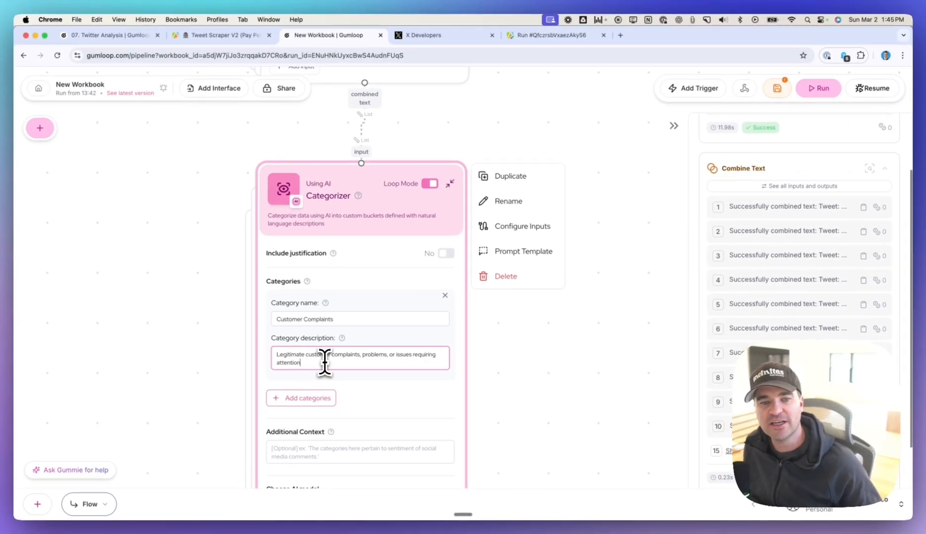
{"action": "left_click", "coordinate": [540, 336]}
{"action": "scroll", "coordinate": [522, 267], "scroll_direction": "down", "scroll_amount": 3}
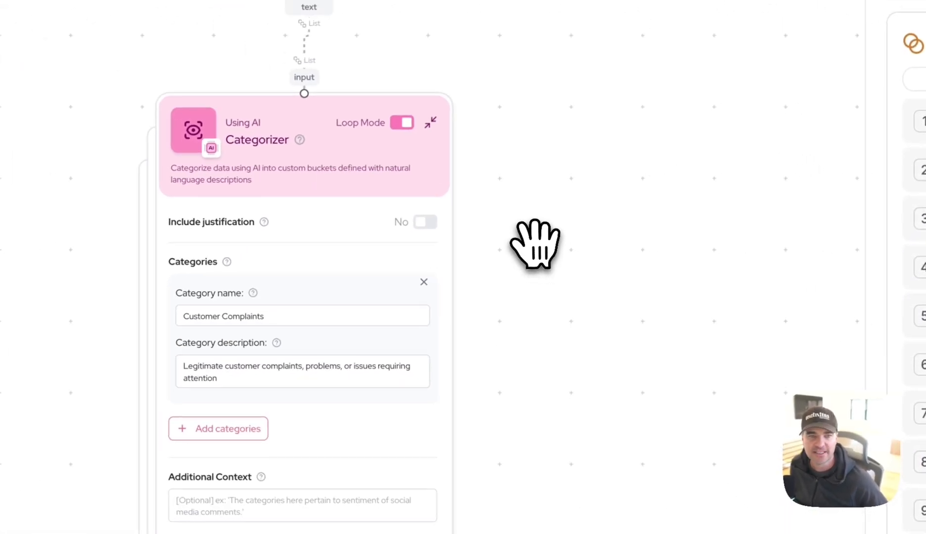
{"action": "left_click", "coordinate": [420, 187]}
{"action": "left_click_drag", "start_coordinate": [419, 188], "coordinate": [355, 178]}
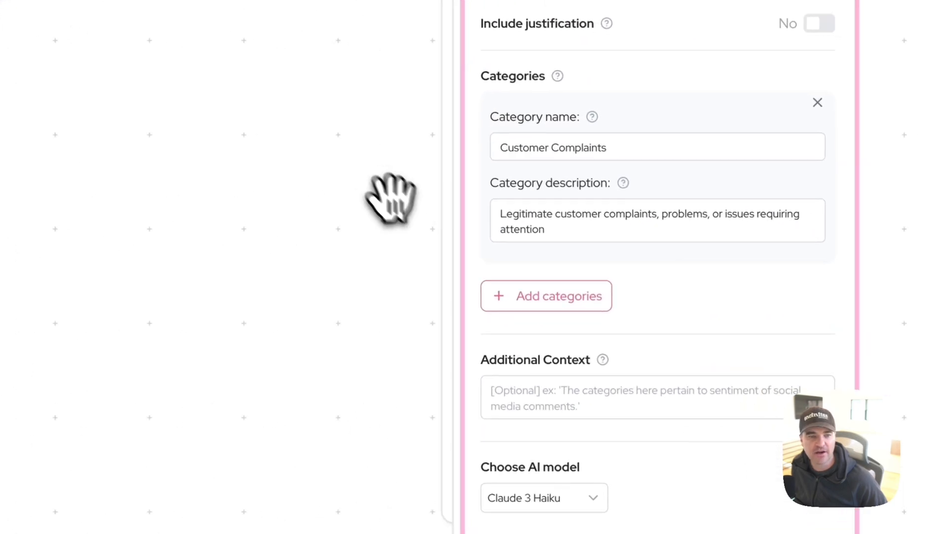
Add a Categorizer category named "Positive Feedback" with the description "Positive comments, praise, or satisfaction with product/service.".
{"action": "left_click", "coordinate": [516, 295]}
{"action": "left_click", "coordinate": [542, 333]}
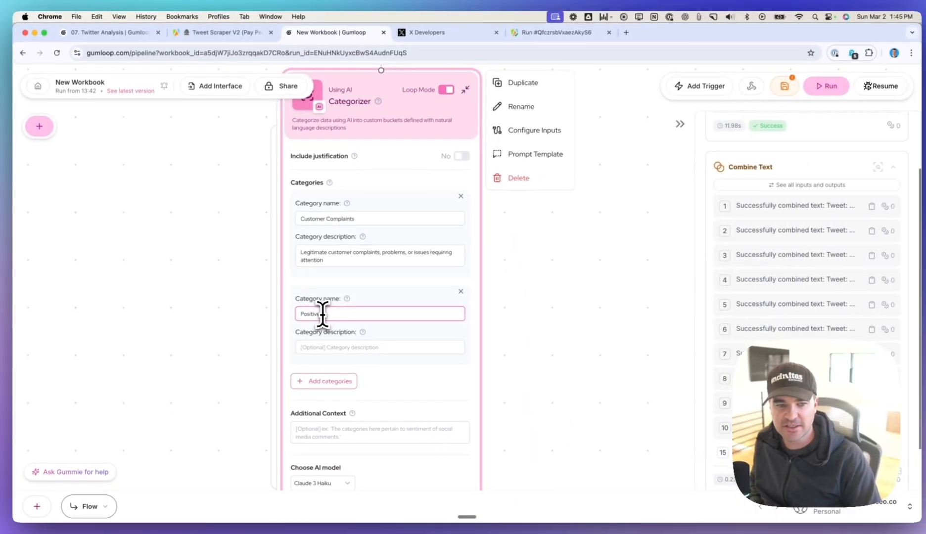
{"action": "type", "text": "Positive Feedback"}
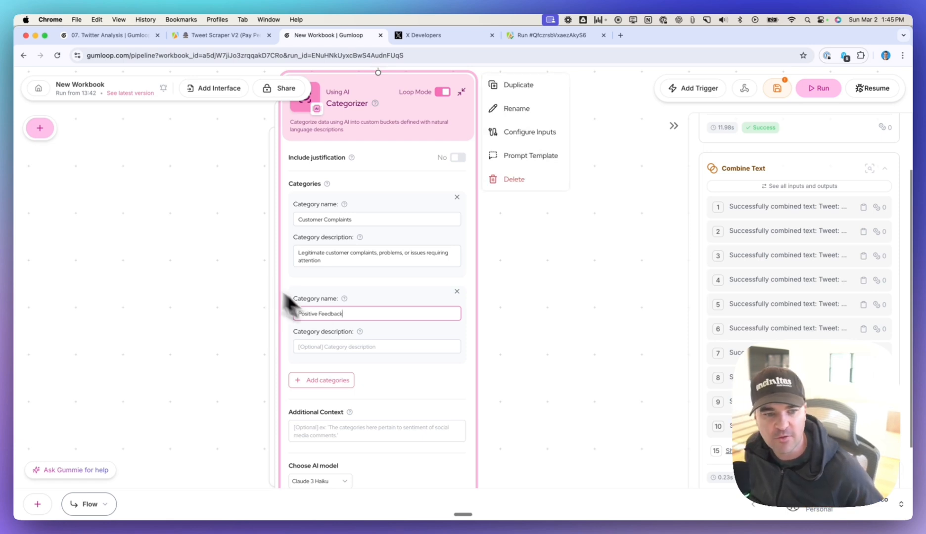
{"action": "left_click", "coordinate": [346, 349]}
{"action": "type", "text": "Positive comments, praise, or satisfaction with product/service"}
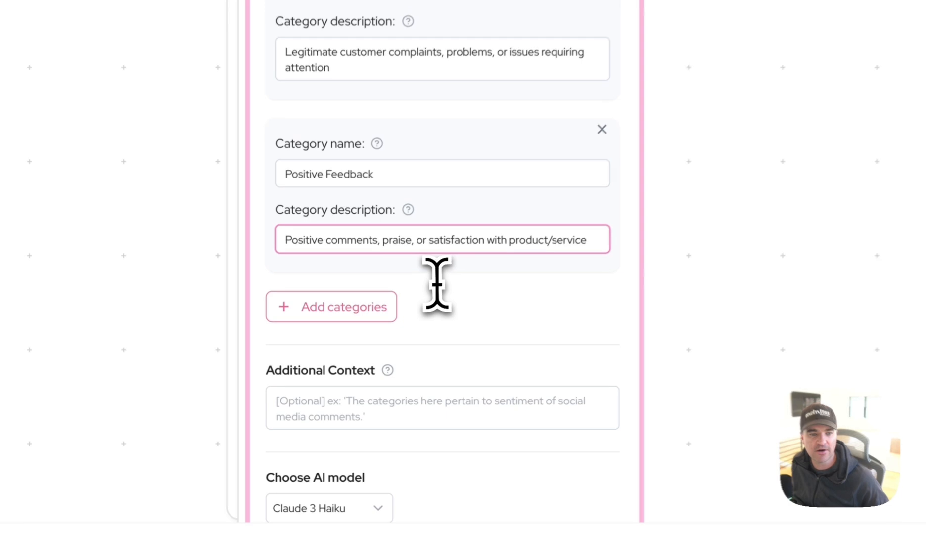
{"action": "type", "text": "."}
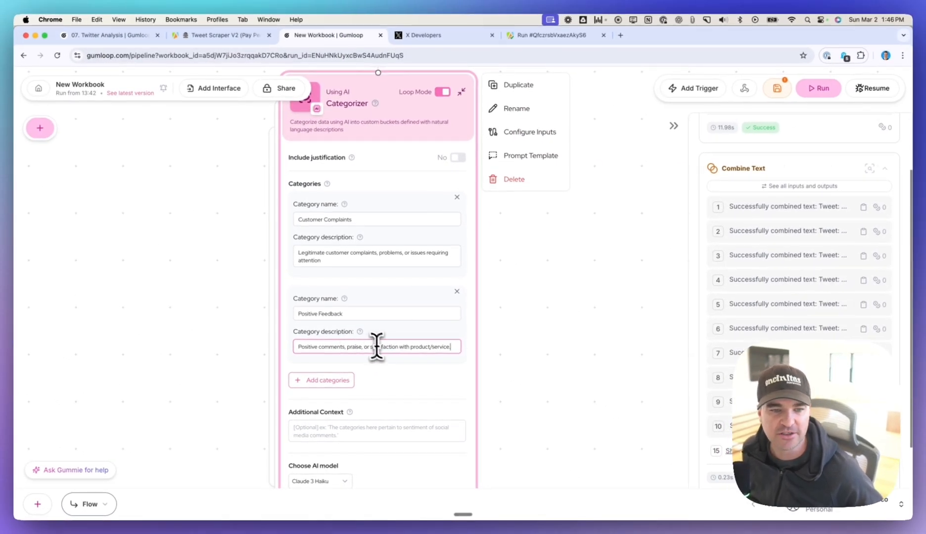
Add a third Categorizer category named "General Discussion" with the description "Neutral mentions or general conversation.".
{"action": "scroll", "coordinate": [380, 291], "scroll_direction": "up", "scroll_amount": 3}
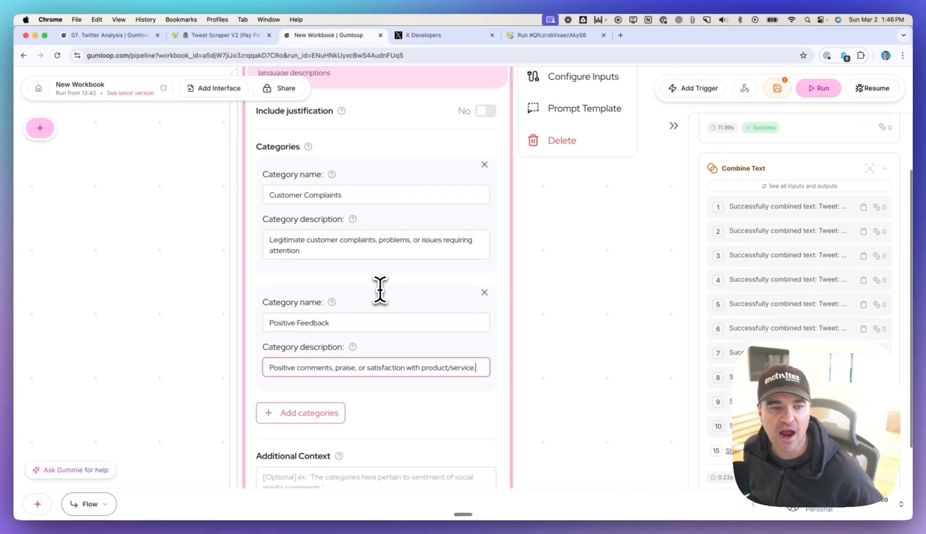
{"action": "scroll", "coordinate": [379, 291], "scroll_direction": "down", "scroll_amount": 2}
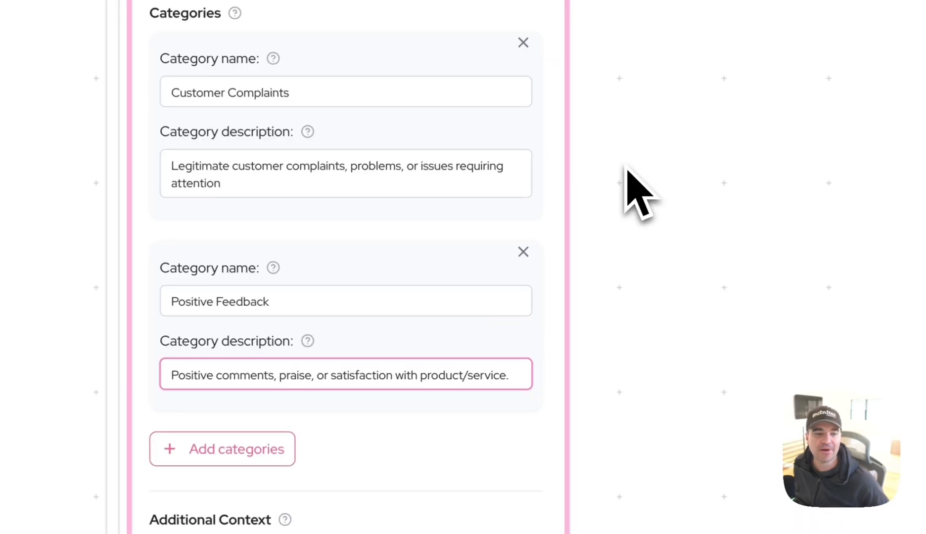
{"action": "left_click", "coordinate": [222, 448]}
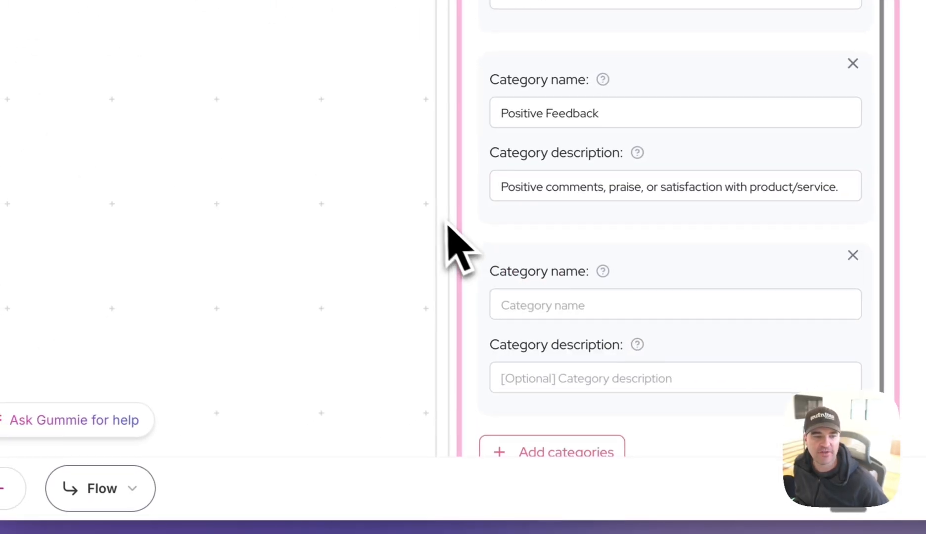
{"action": "left_click", "coordinate": [534, 300]}
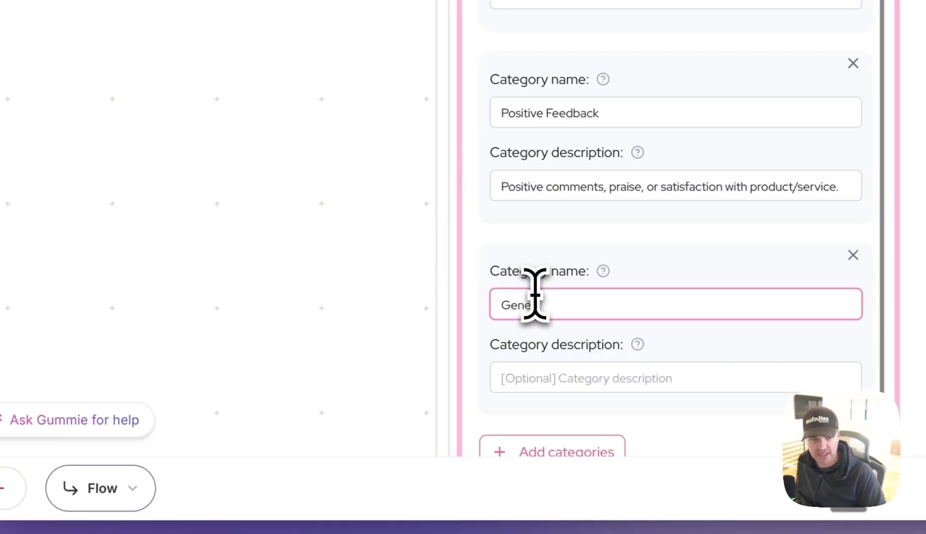
{"action": "type", "text": "General Discuss"}
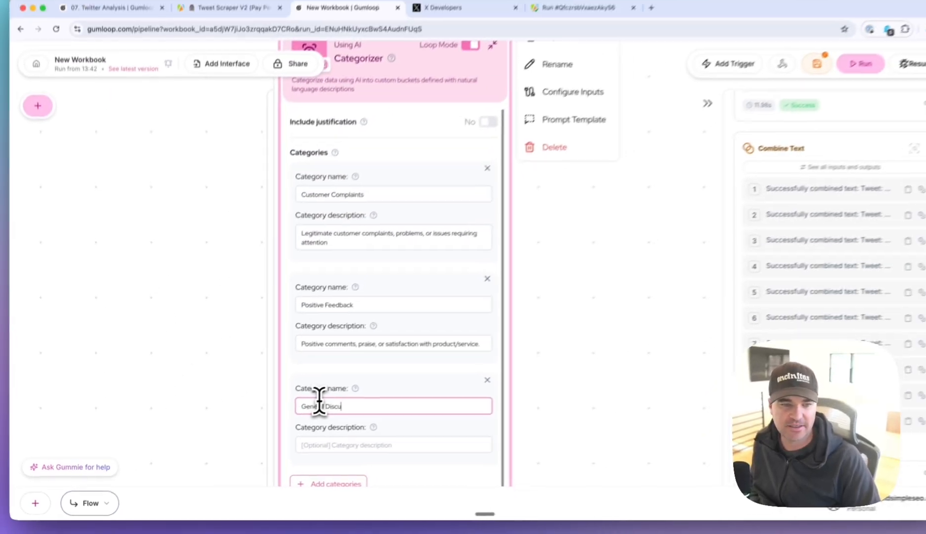
{"action": "type", "text": "ion"}
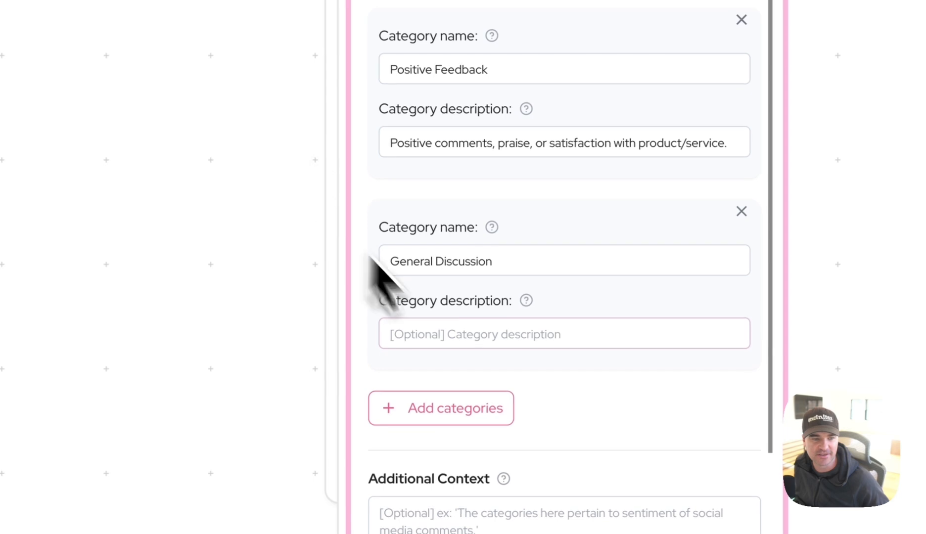
{"action": "left_click", "coordinate": [310, 443]}
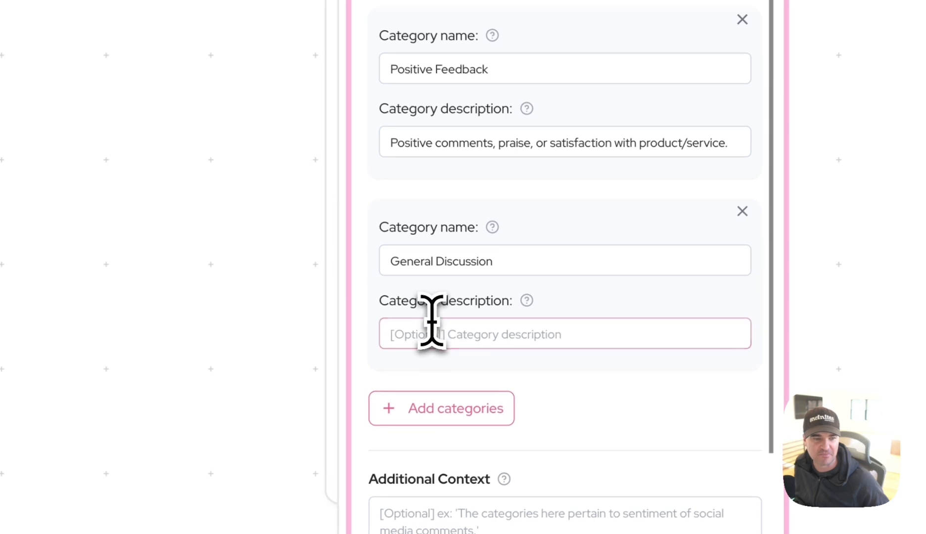
{"action": "type", "text": "Neutral mentions or general conversation"}
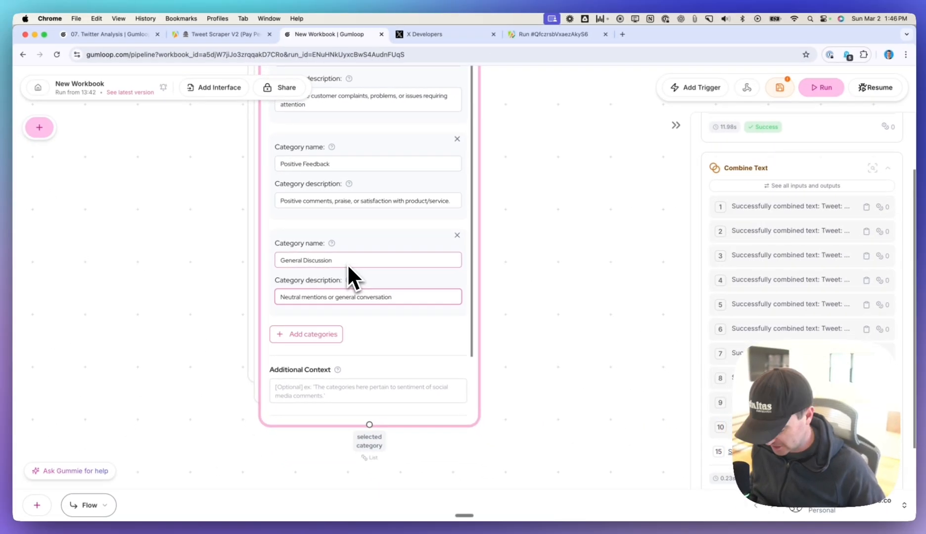
{"action": "type", "text": "."}
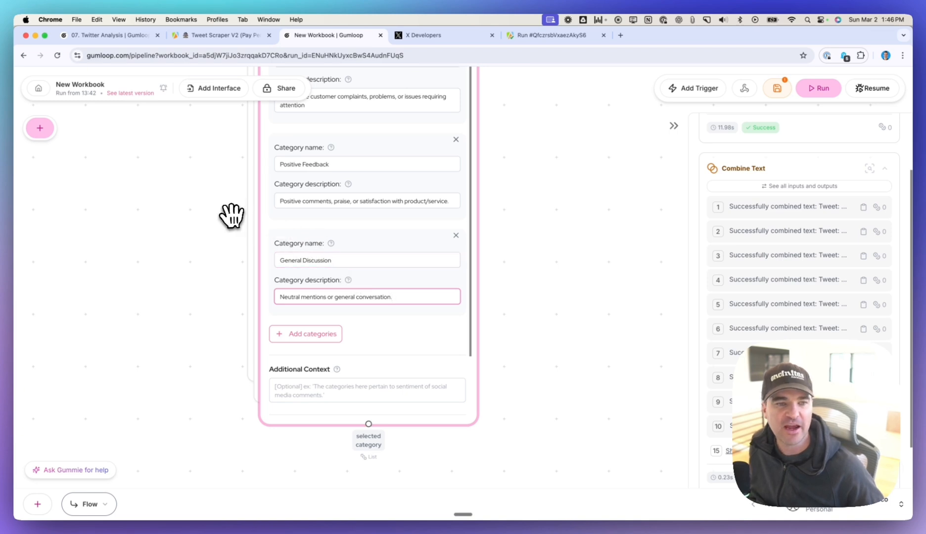
Save the flow and run it with the three Categorizer categories.
{"action": "scroll", "coordinate": [231, 215], "scroll_direction": "down", "scroll_amount": 4}
{"action": "left_click_drag", "start_coordinate": [232, 215], "coordinate": [244, 318]}
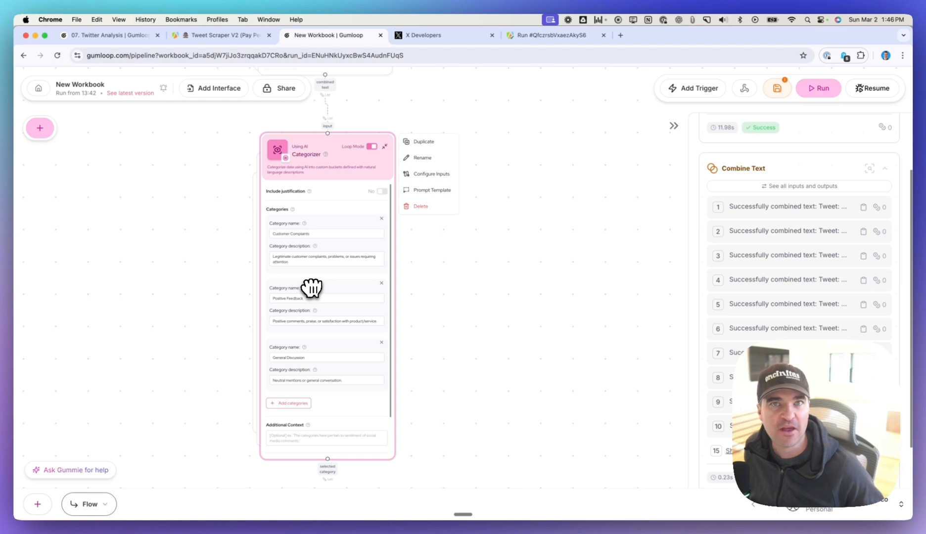
{"action": "left_click", "coordinate": [832, 90]}
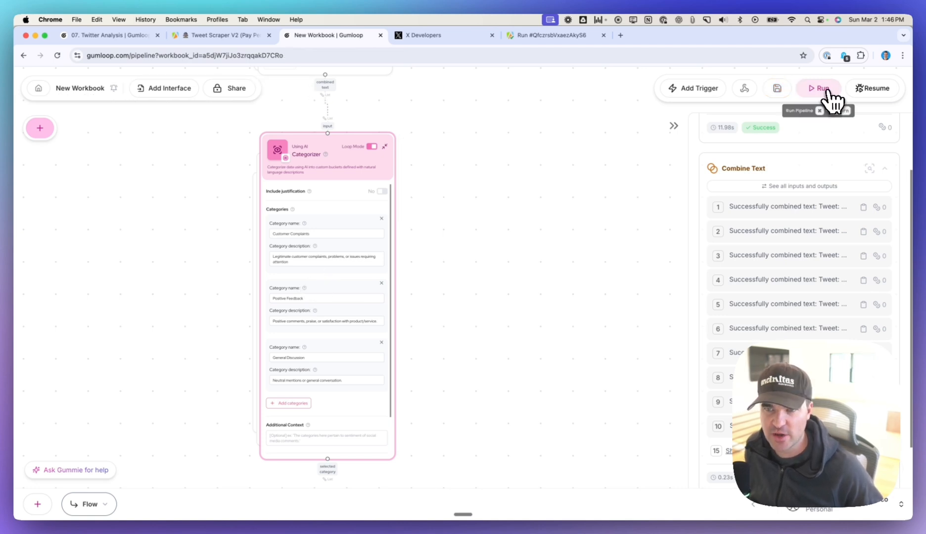
{"action": "left_click", "coordinate": [832, 90]}
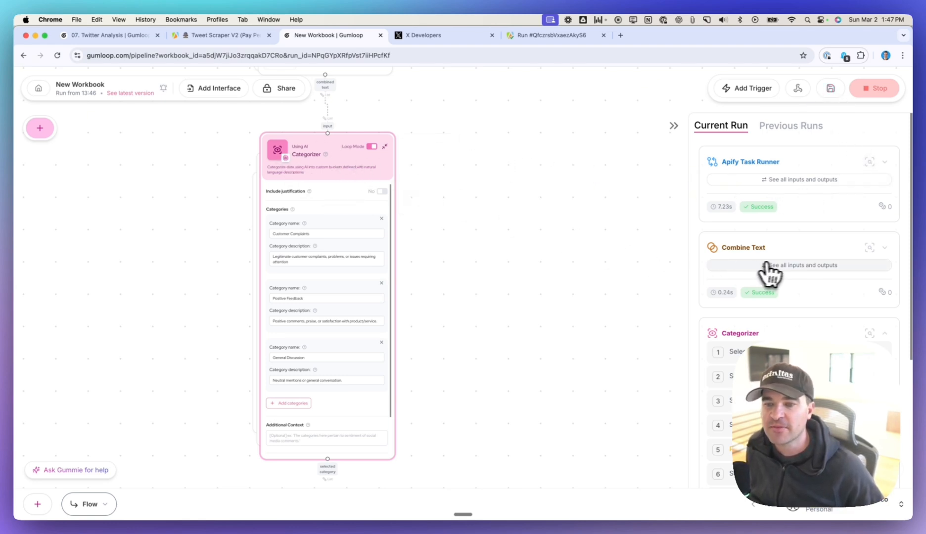
Examine the Categorizer run results, expanding the list to check the category selected for every tweet.
{"action": "scroll", "coordinate": [772, 271], "scroll_direction": "down", "scroll_amount": 3}
{"action": "scroll", "coordinate": [781, 271], "scroll_direction": "down", "scroll_amount": 5}
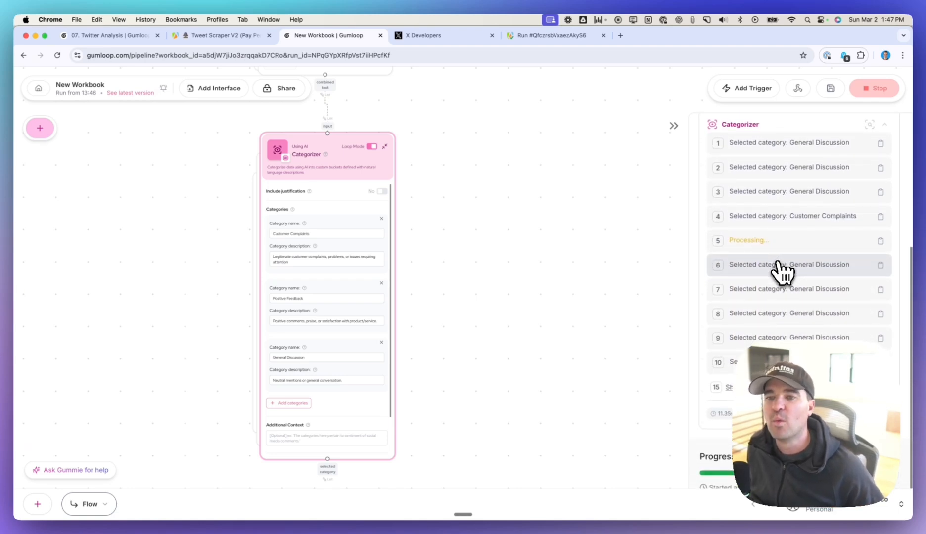
{"action": "scroll", "coordinate": [781, 271], "scroll_direction": "up", "scroll_amount": 1}
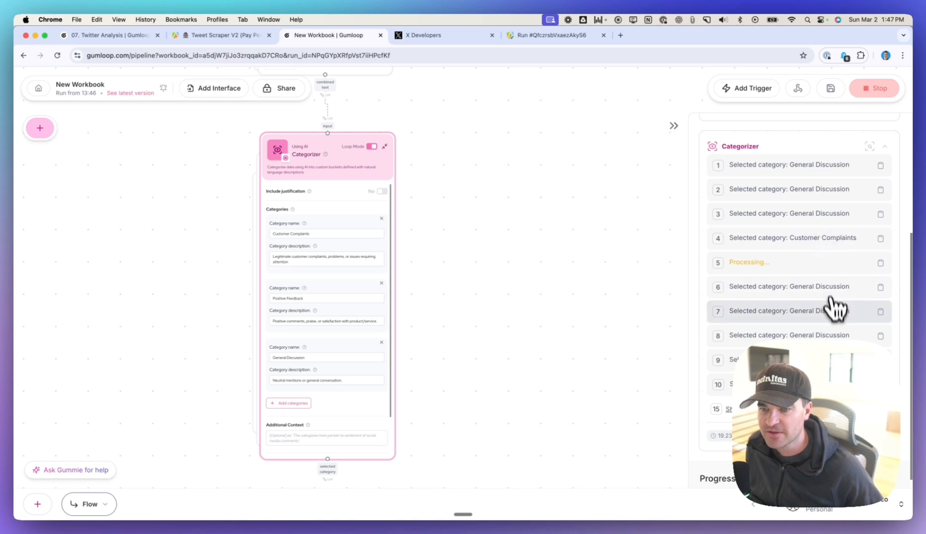
{"action": "scroll", "coordinate": [835, 310], "scroll_direction": "down", "scroll_amount": 1}
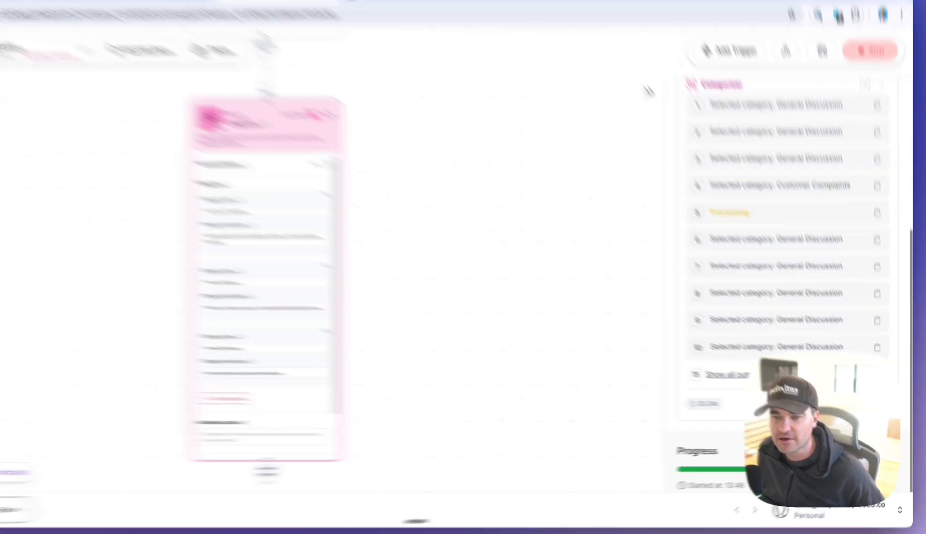
{"action": "left_click", "coordinate": [747, 381]}
{"action": "scroll", "coordinate": [785, 344], "scroll_direction": "down", "scroll_amount": 4}
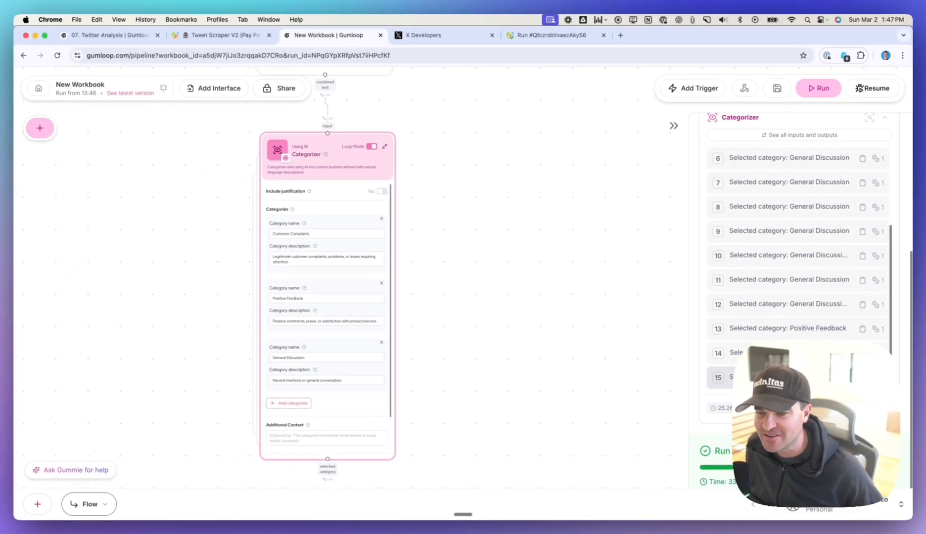
{"action": "scroll", "coordinate": [796, 269], "scroll_direction": "up", "scroll_amount": 2}
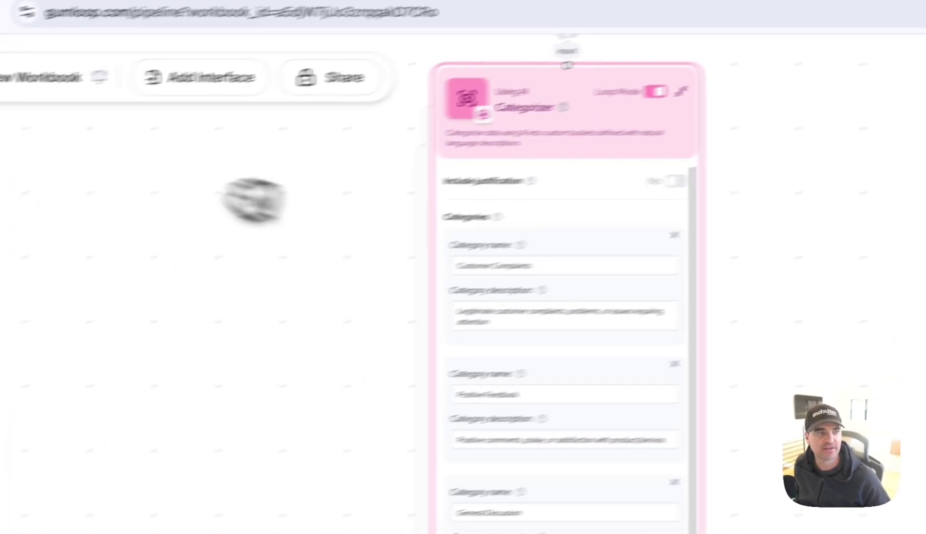
Search the node library for "filter" and place an AI Filter node directly below the Categorizer node.
{"action": "left_click", "coordinate": [65, 131]}
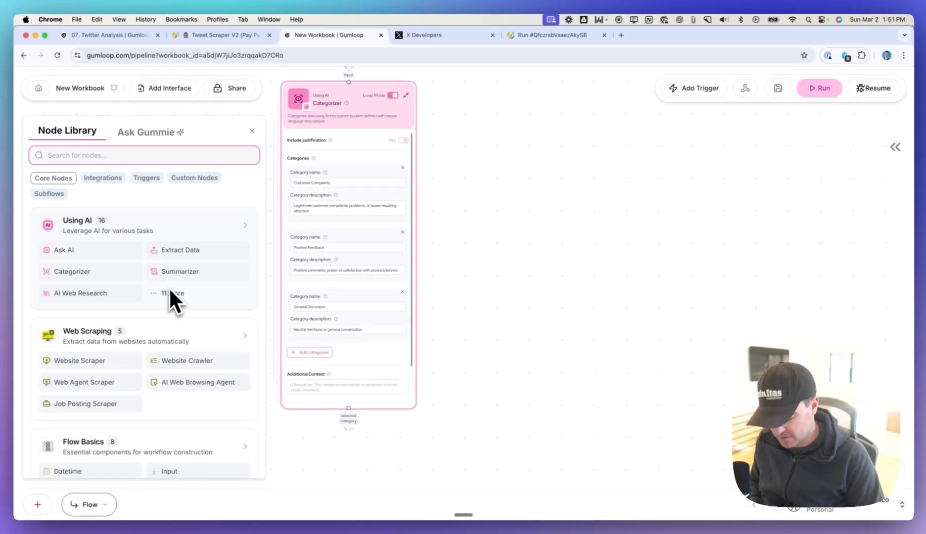
{"action": "type", "text": "filter"}
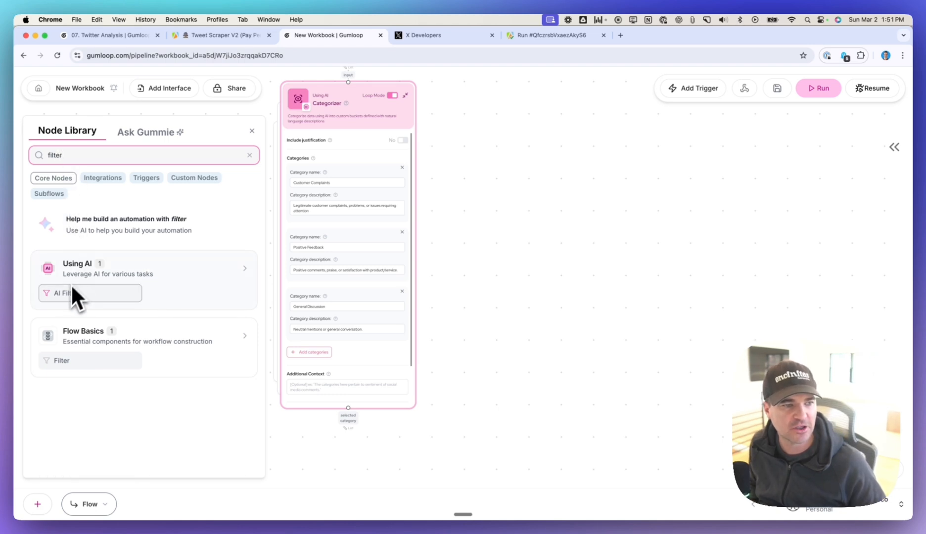
{"action": "left_click_drag", "start_coordinate": [74, 294], "coordinate": [321, 487]}
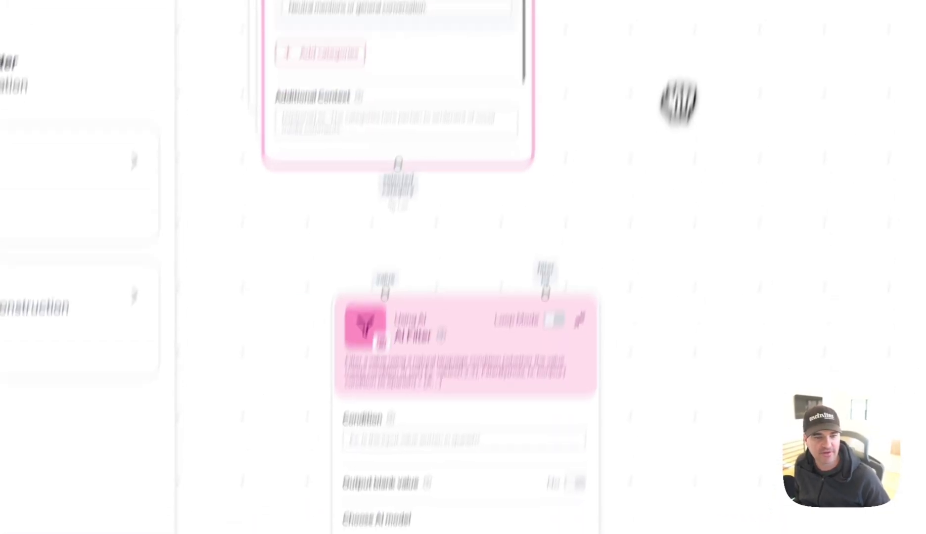
{"action": "left_click_drag", "start_coordinate": [443, 316], "coordinate": [378, 325]}
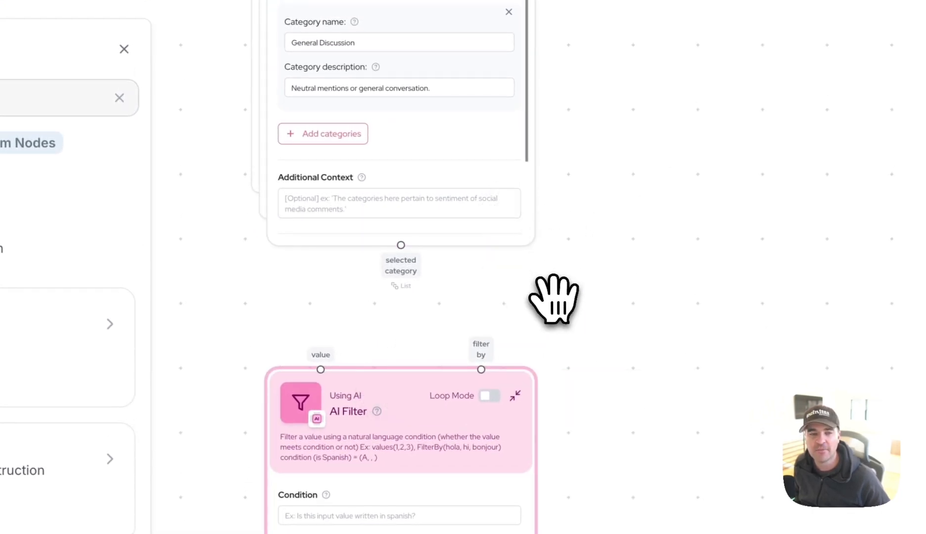
Connect the Combine Text node's combined text output to the AI Filter's value input.
{"action": "scroll", "coordinate": [281, 311], "scroll_direction": "down", "scroll_amount": 3}
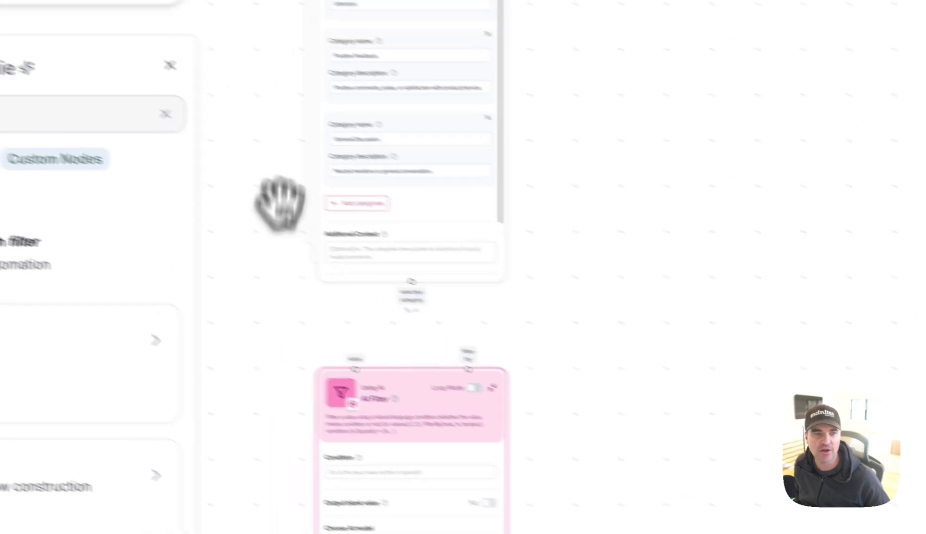
{"action": "left_click_drag", "start_coordinate": [252, 118], "coordinate": [494, 347]}
{"action": "left_click_drag", "start_coordinate": [505, 183], "coordinate": [496, 248]}
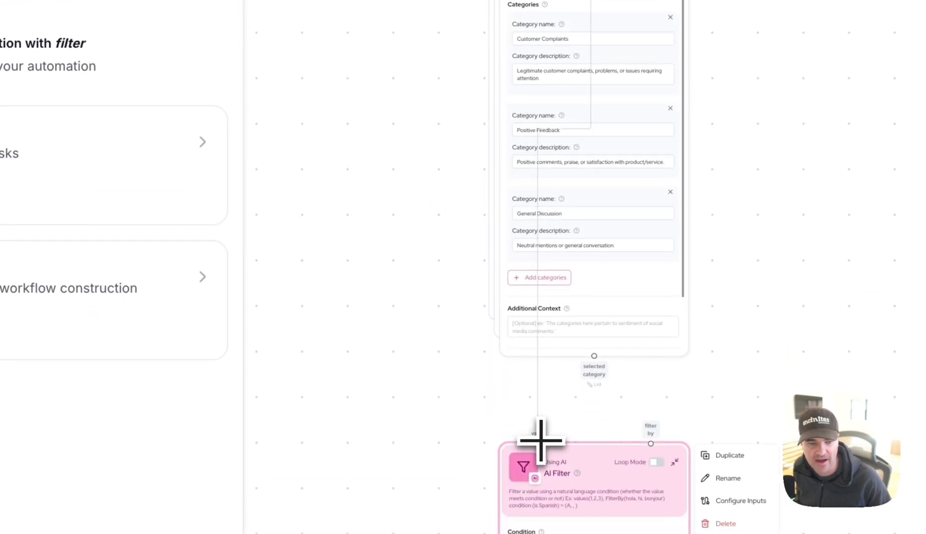
{"action": "left_click_drag", "start_coordinate": [540, 440], "coordinate": [422, 275]}
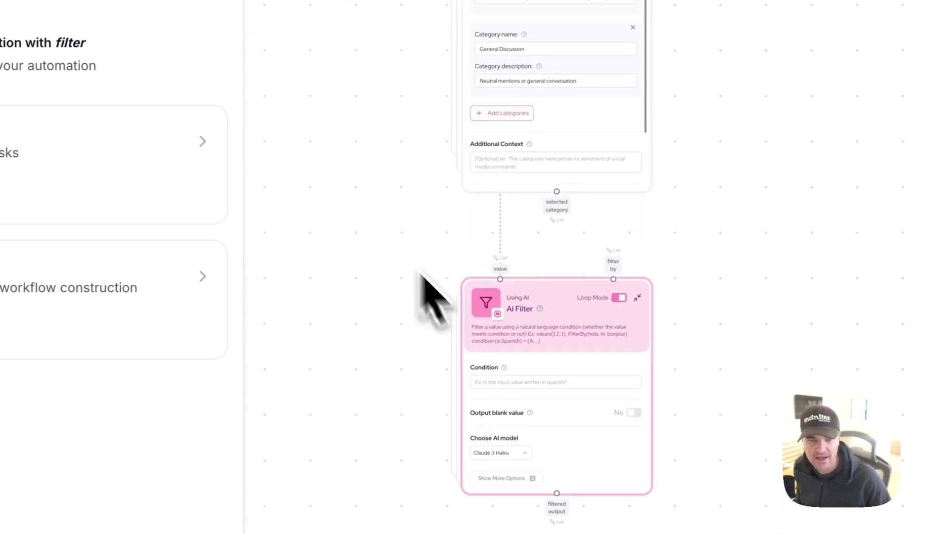
Connect the Categorizer's selected category to the AI Filter's filter by input and set its condition to "Customer Complaint".
{"action": "scroll", "coordinate": [570, 324], "scroll_direction": "up", "scroll_amount": 4}
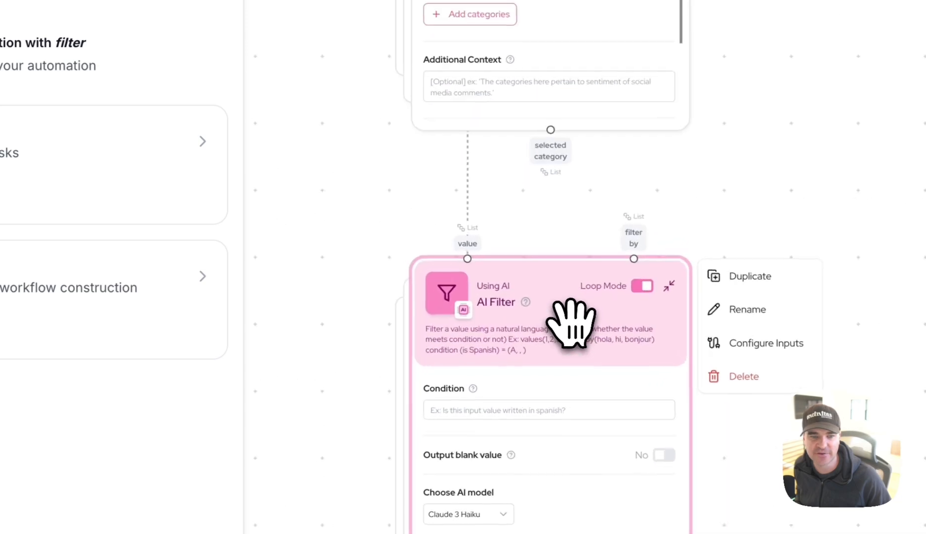
{"action": "left_click_drag", "start_coordinate": [362, 94], "coordinate": [364, 152]}
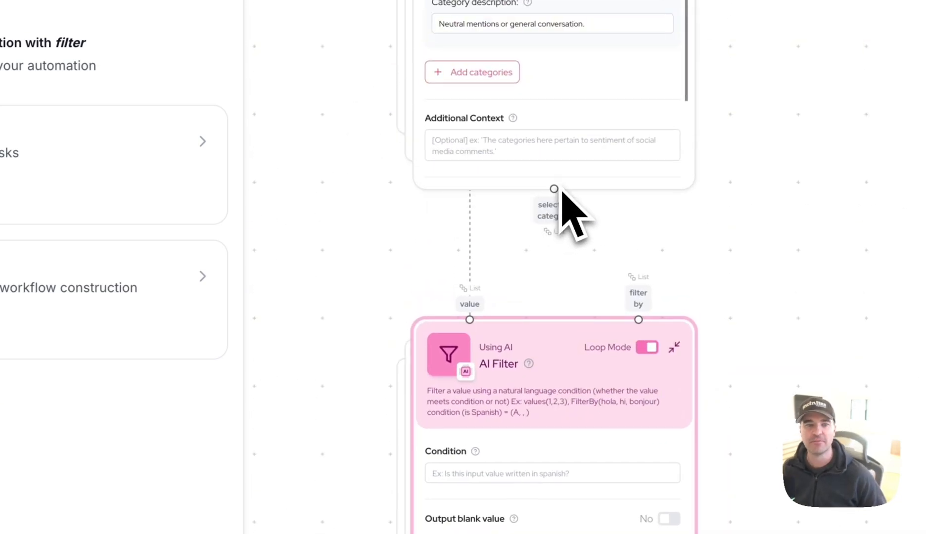
{"action": "left_click_drag", "start_coordinate": [366, 93], "coordinate": [411, 250]}
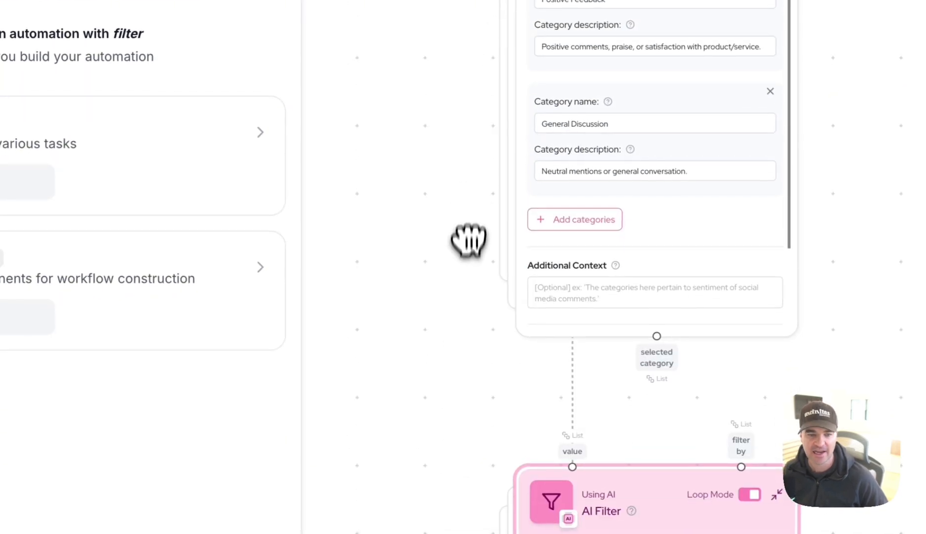
{"action": "left_click_drag", "start_coordinate": [468, 240], "coordinate": [403, 211]}
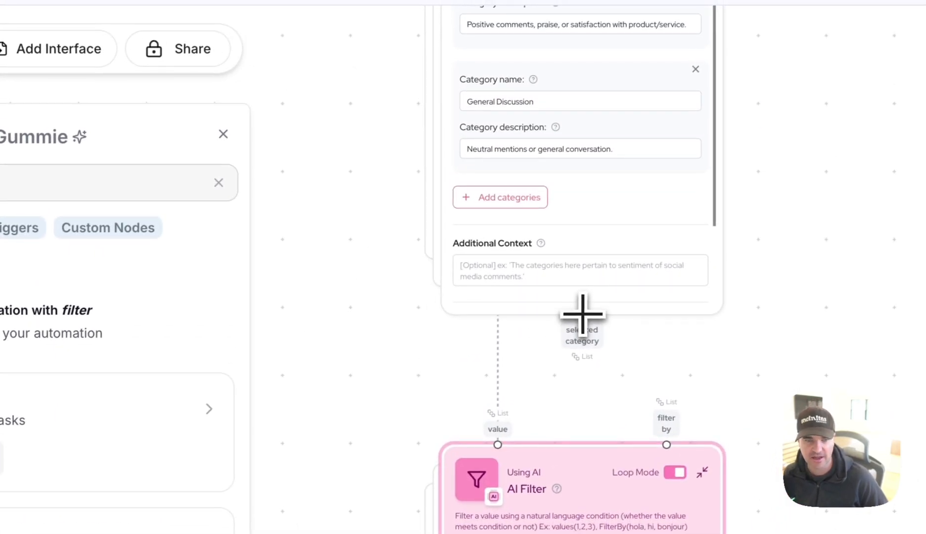
{"action": "left_click_drag", "start_coordinate": [582, 314], "coordinate": [667, 443]}
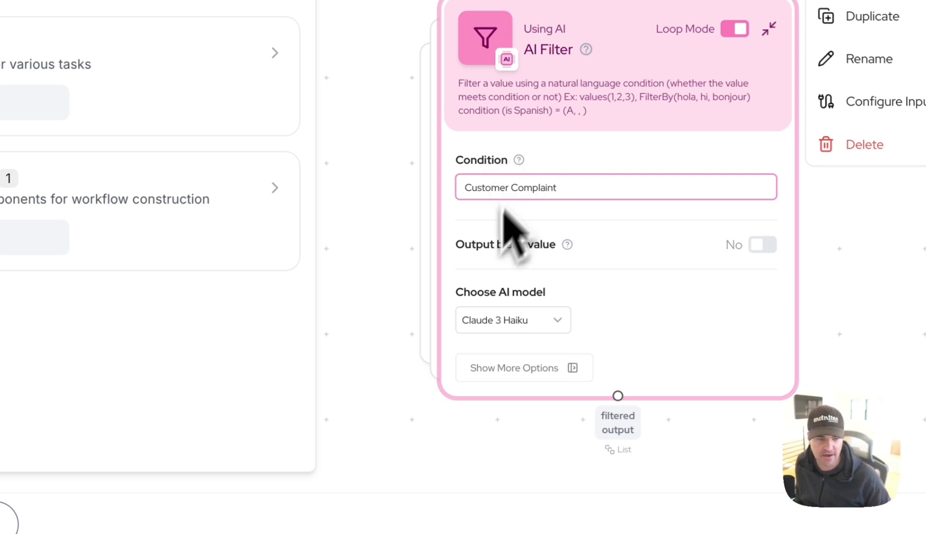
Set the AI Filter's AI model to Claude 3.7 Sonnet and close the node library.
{"action": "left_click", "coordinate": [485, 326]}
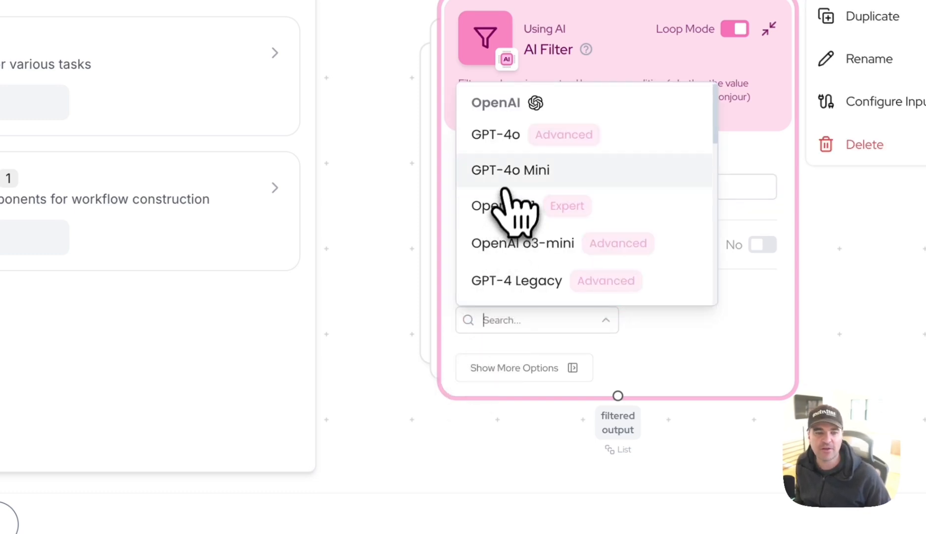
{"action": "scroll", "coordinate": [505, 188], "scroll_direction": "down", "scroll_amount": 1}
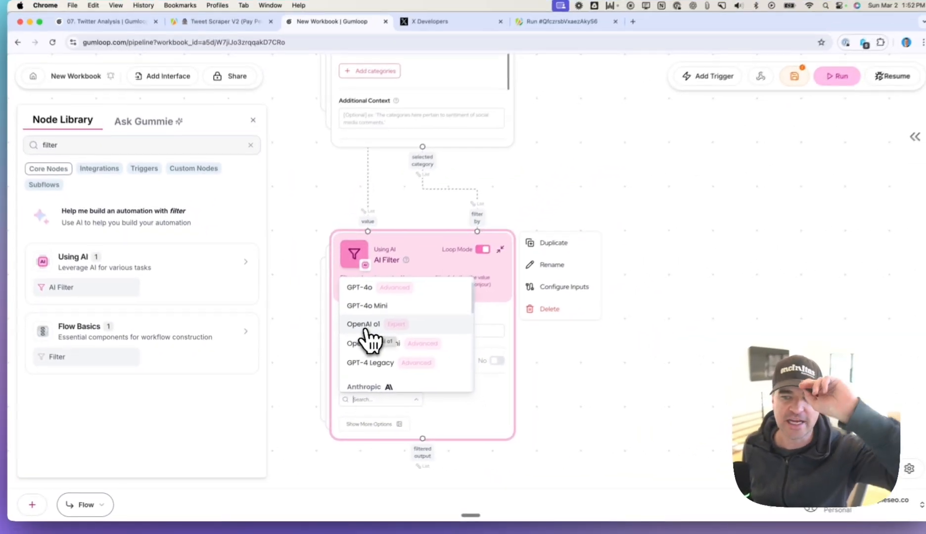
{"action": "scroll", "coordinate": [360, 335], "scroll_direction": "down", "scroll_amount": 3}
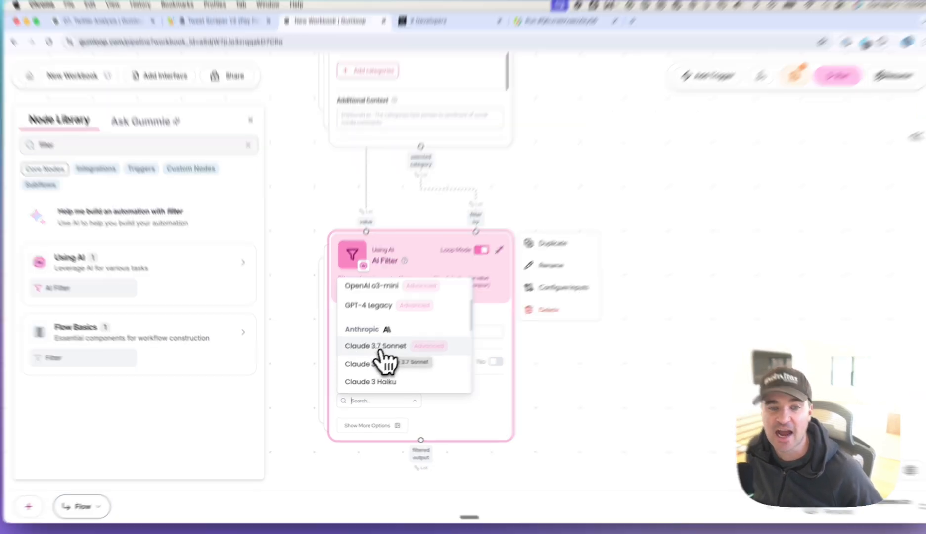
{"action": "left_click", "coordinate": [376, 349]}
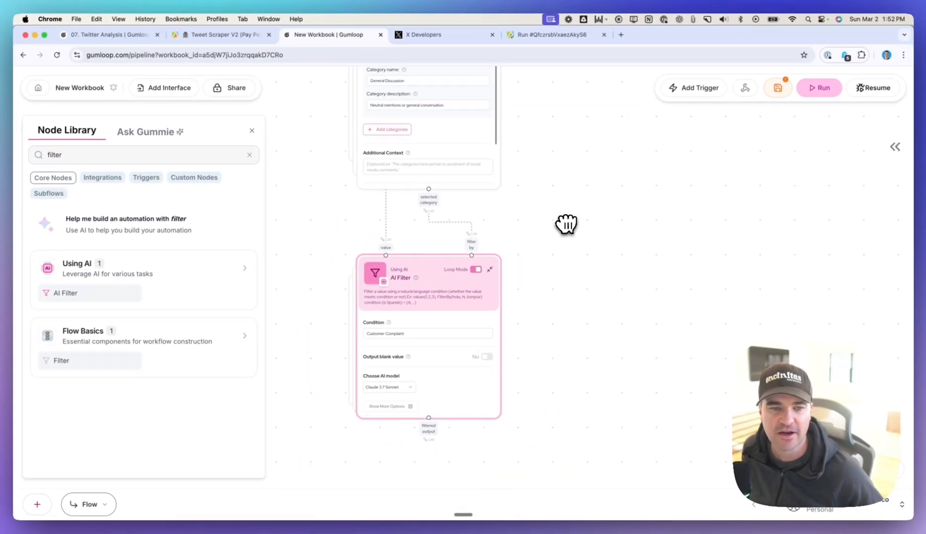
{"action": "scroll", "coordinate": [566, 225], "scroll_direction": "up", "scroll_amount": 1}
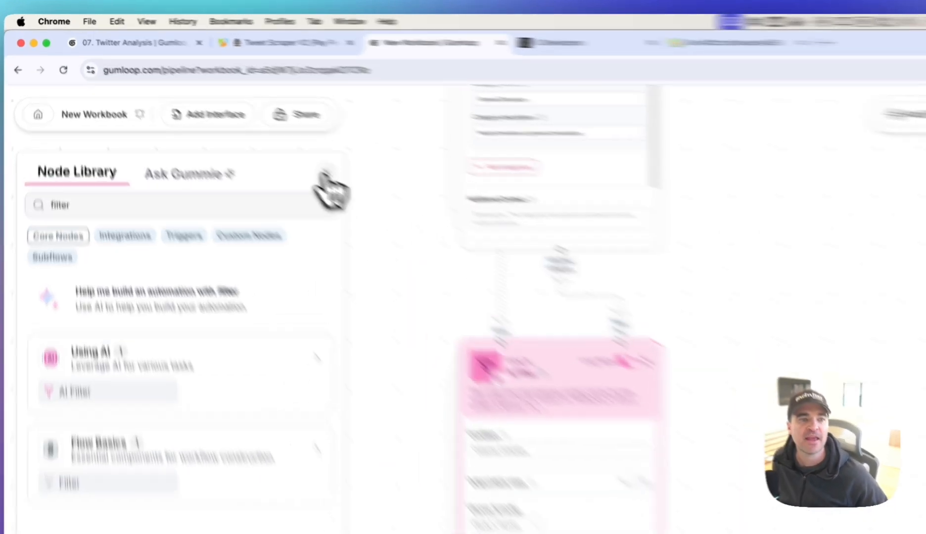
{"action": "left_click", "coordinate": [252, 131]}
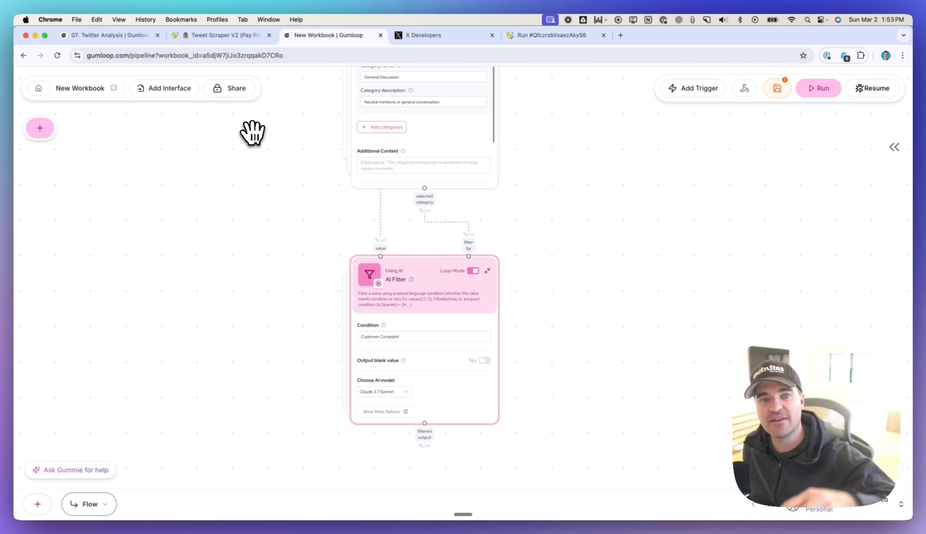
Add a Summarizer node from the node library and place it directly below the AI Filter node.
{"action": "scroll", "coordinate": [324, 157], "scroll_direction": "down", "scroll_amount": 2}
{"action": "left_click_drag", "start_coordinate": [324, 157], "coordinate": [324, 200]}
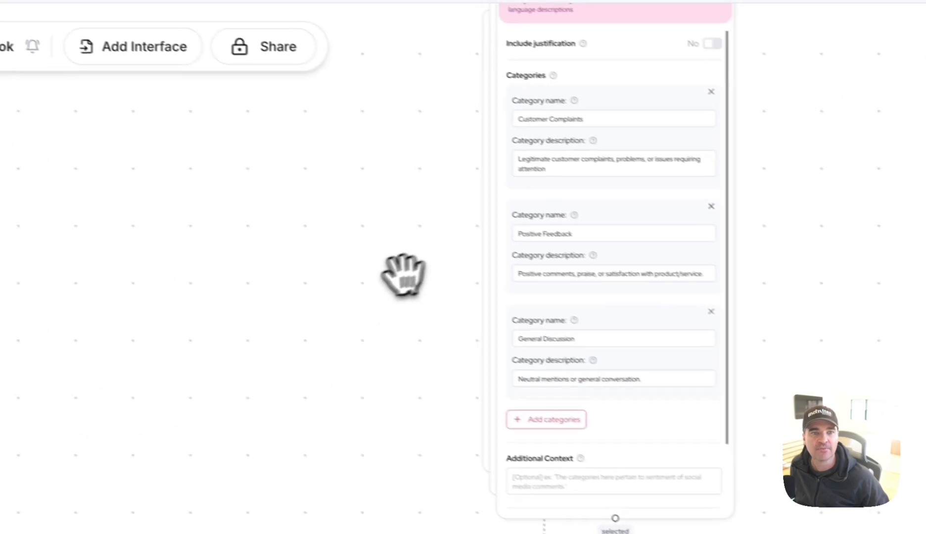
{"action": "left_click_drag", "start_coordinate": [404, 276], "coordinate": [470, 192]}
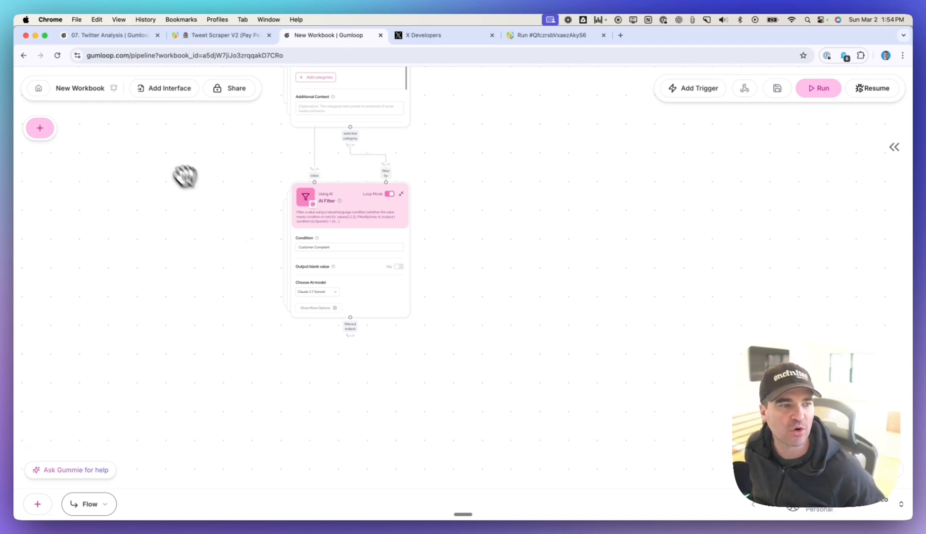
{"action": "left_click", "coordinate": [40, 128]}
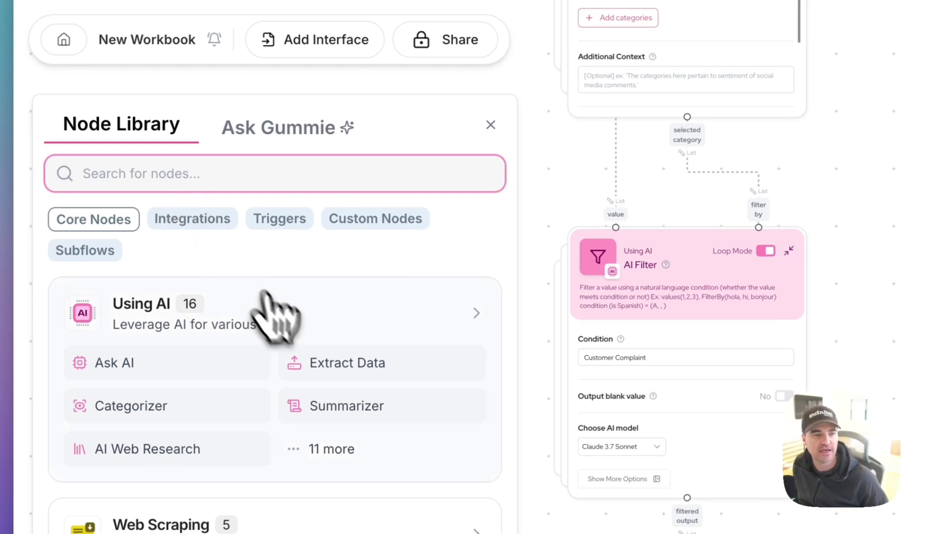
{"action": "left_click", "coordinate": [342, 408]}
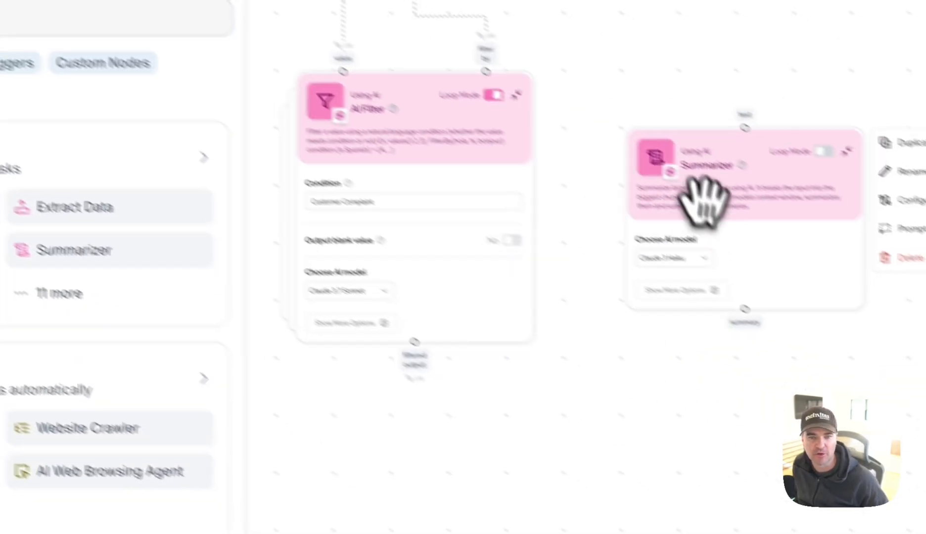
{"action": "left_click_drag", "start_coordinate": [677, 128], "coordinate": [523, 422]}
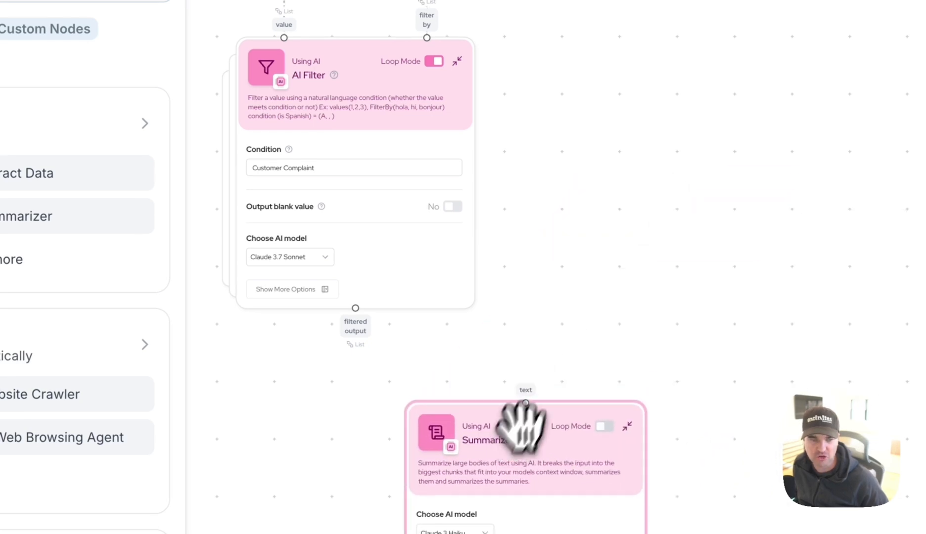
{"action": "left_click_drag", "start_coordinate": [613, 264], "coordinate": [652, 138]}
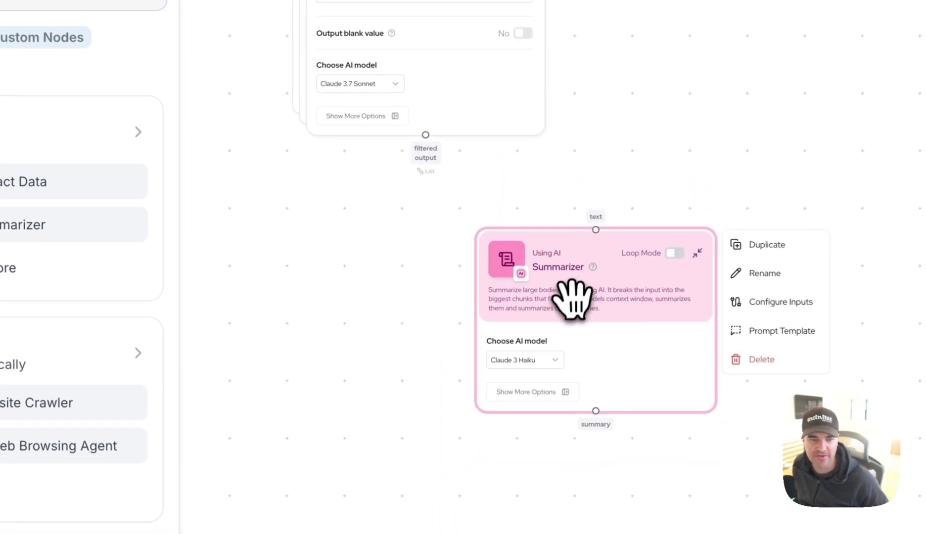
{"action": "left_click_drag", "start_coordinate": [572, 298], "coordinate": [438, 307]}
{"action": "scroll", "coordinate": [425, 301], "scroll_direction": "up", "scroll_amount": 5}
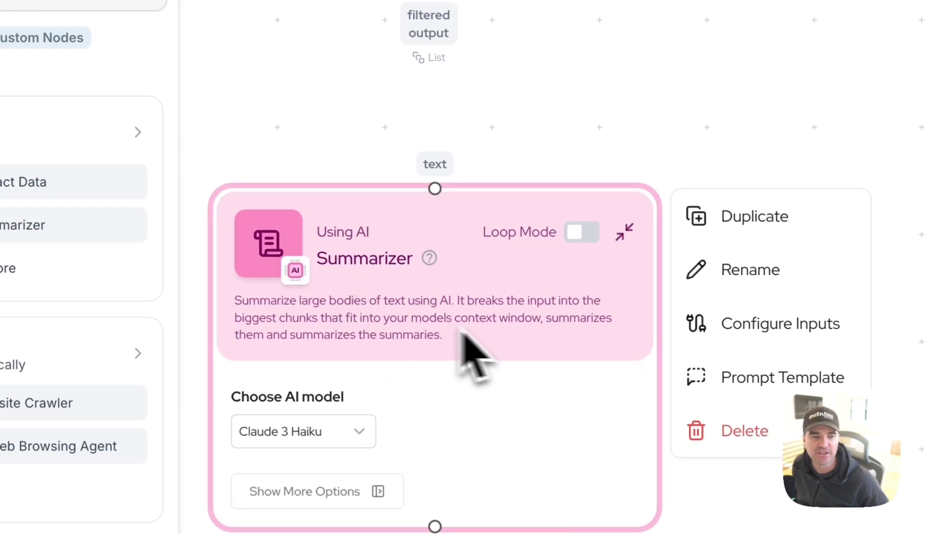
Set the Summarizer's AI model to Claude 3.7 Sonnet.
{"action": "left_click", "coordinate": [348, 432]}
{"action": "scroll", "coordinate": [341, 489], "scroll_direction": "down", "scroll_amount": 2}
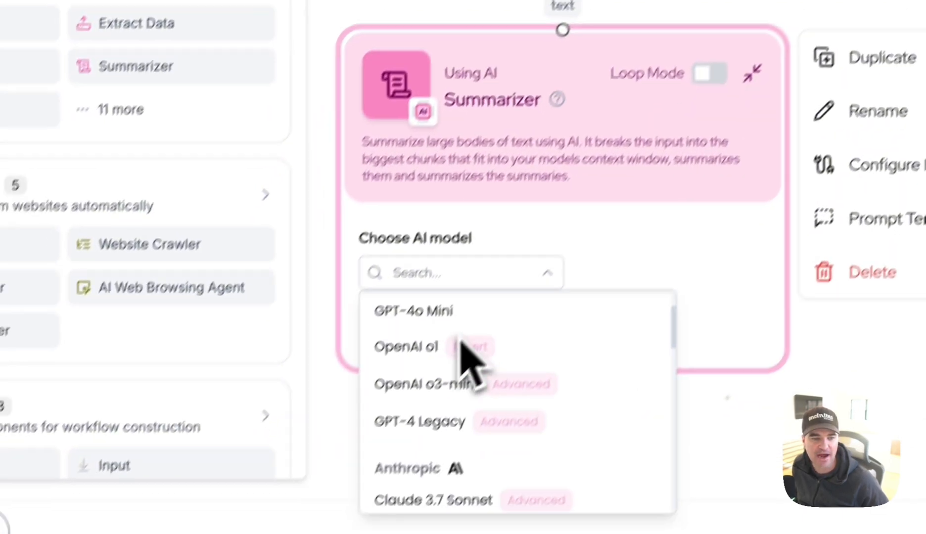
{"action": "scroll", "coordinate": [466, 358], "scroll_direction": "down", "scroll_amount": 2}
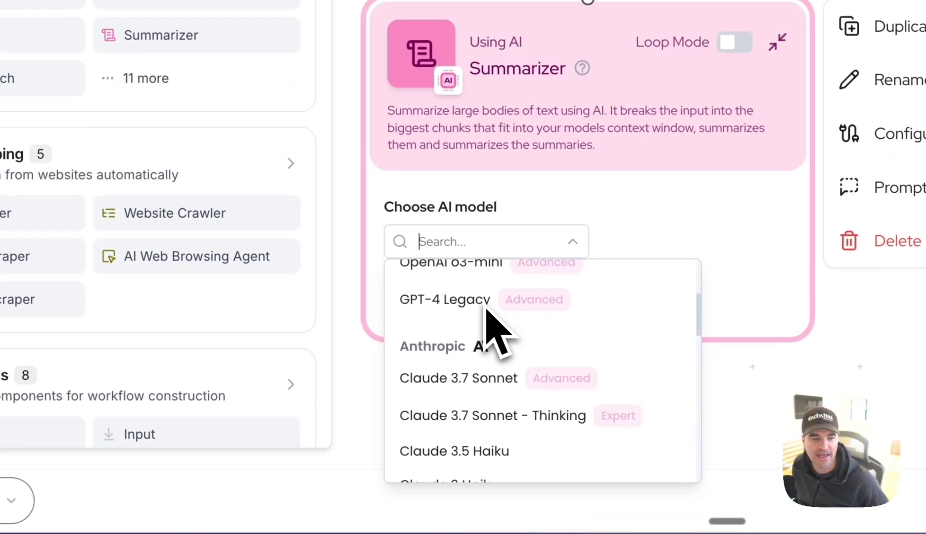
{"action": "left_click", "coordinate": [472, 404]}
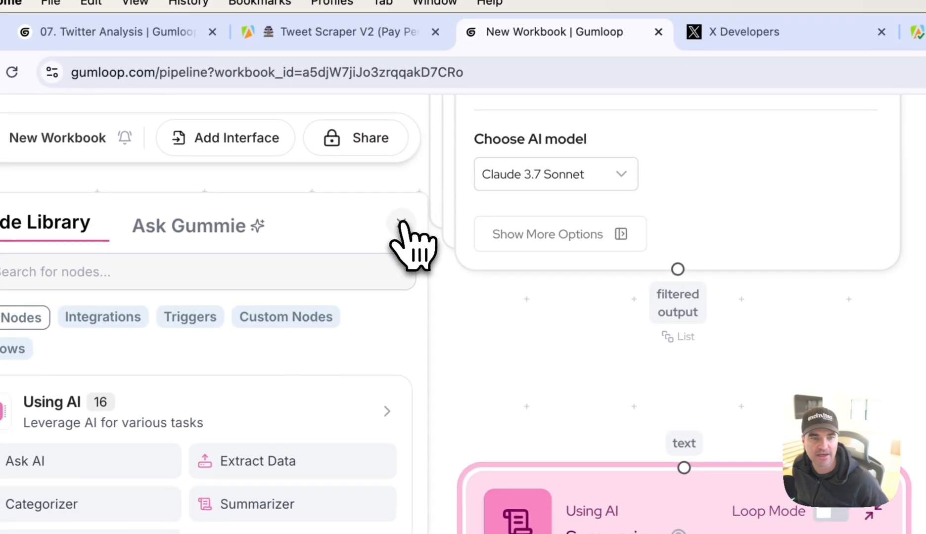
Close the node library and connect the AI Filter's filtered output directly to the Summarizer's text input.
{"action": "left_click", "coordinate": [392, 177]}
{"action": "left_click_drag", "start_coordinate": [661, 384], "coordinate": [663, 399]}
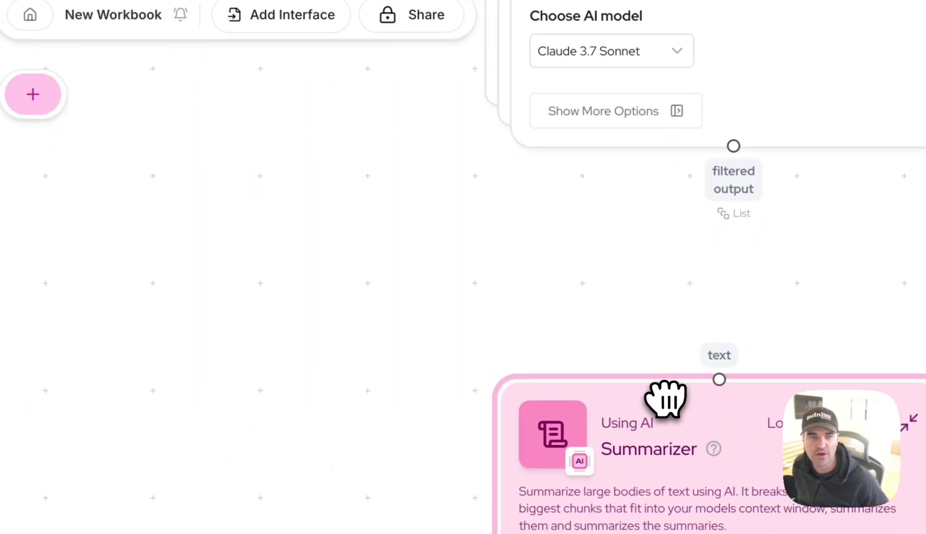
{"action": "scroll", "coordinate": [667, 401], "scroll_direction": "down", "scroll_amount": 5}
{"action": "left_click_drag", "start_coordinate": [585, 239], "coordinate": [567, 252]}
{"action": "left_click_drag", "start_coordinate": [346, 232], "coordinate": [354, 392]}
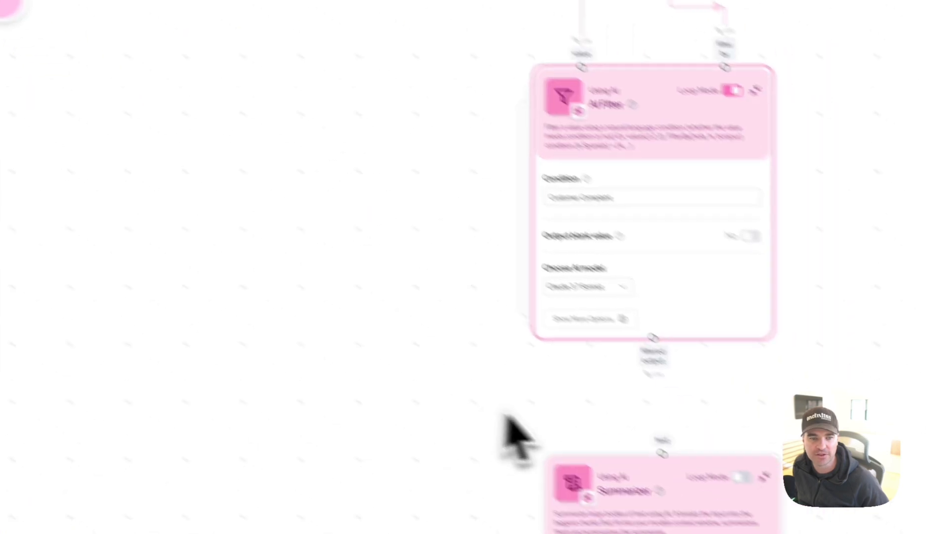
{"action": "left_click_drag", "start_coordinate": [724, 384], "coordinate": [728, 500]}
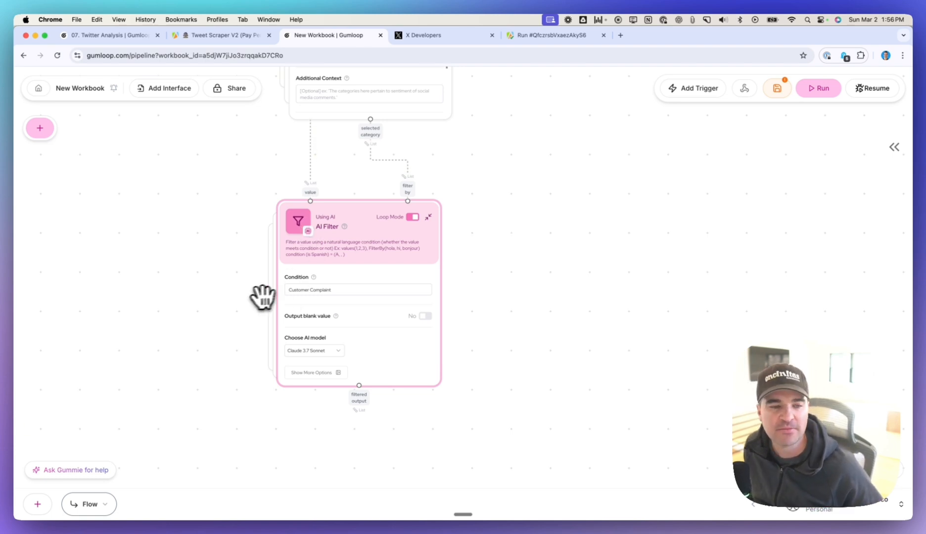
Search the node library for "joi" and place a Join List Items node directly below the AI Filter.
{"action": "scroll", "coordinate": [246, 300], "scroll_direction": "down", "scroll_amount": 2}
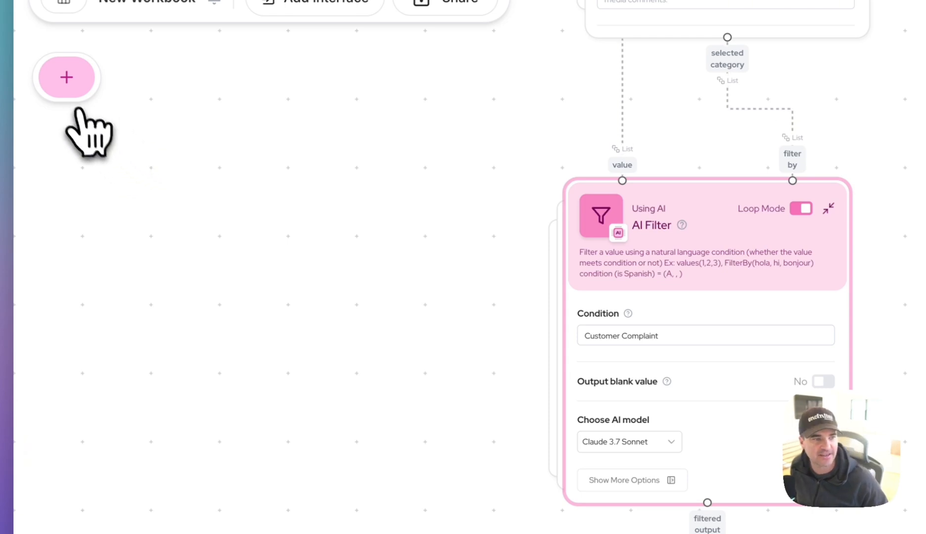
{"action": "left_click", "coordinate": [74, 93]}
{"action": "type", "text": "joi"}
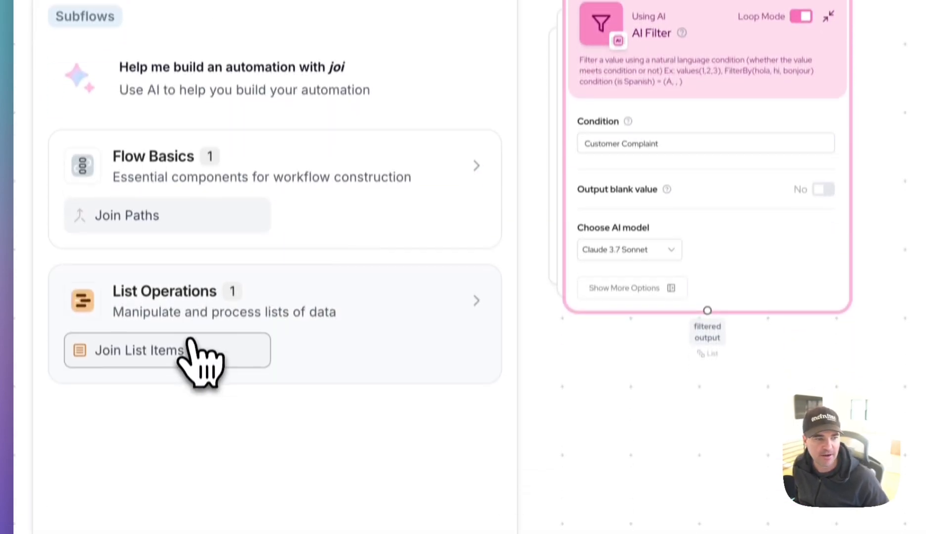
{"action": "left_click", "coordinate": [193, 326]}
{"action": "left_click_drag", "start_coordinate": [682, 87], "coordinate": [523, 435]}
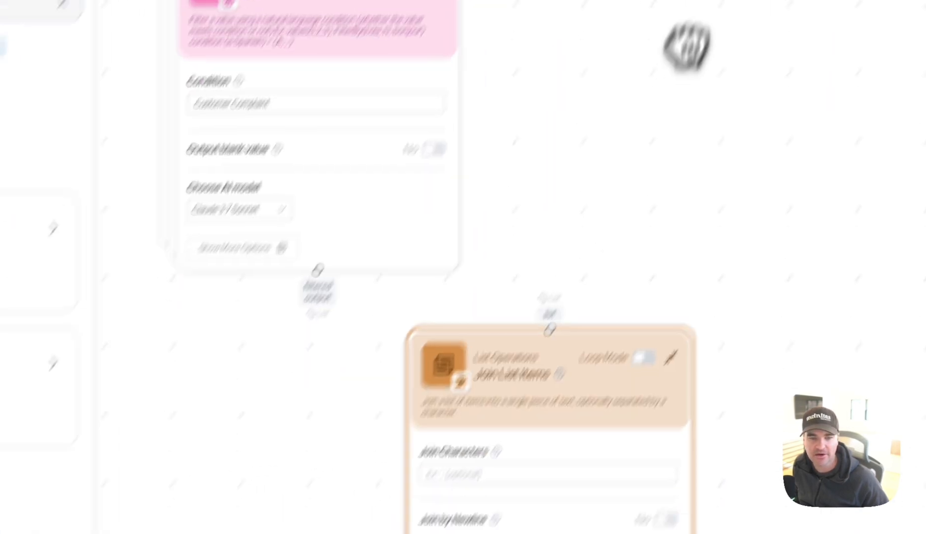
{"action": "right_click", "coordinate": [515, 356]}
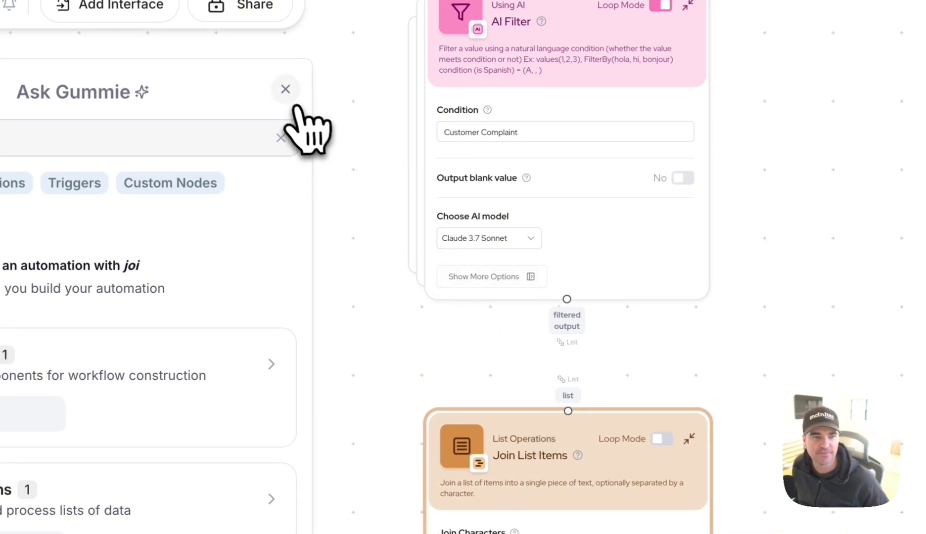
Connect the AI Filter's filtered output to the Join List Items list input and enable Join by Newline.
{"action": "left_click", "coordinate": [287, 92]}
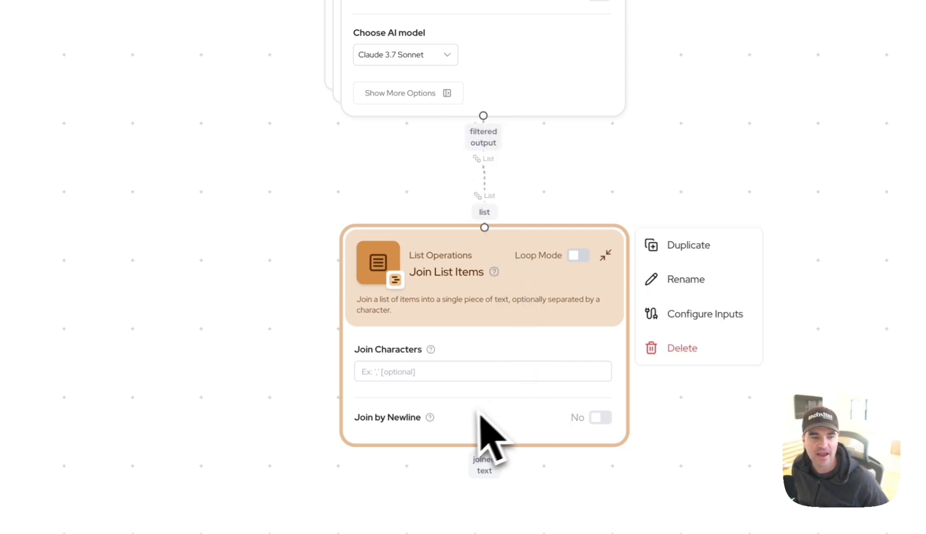
{"action": "mouse_move", "coordinate": [430, 418]}
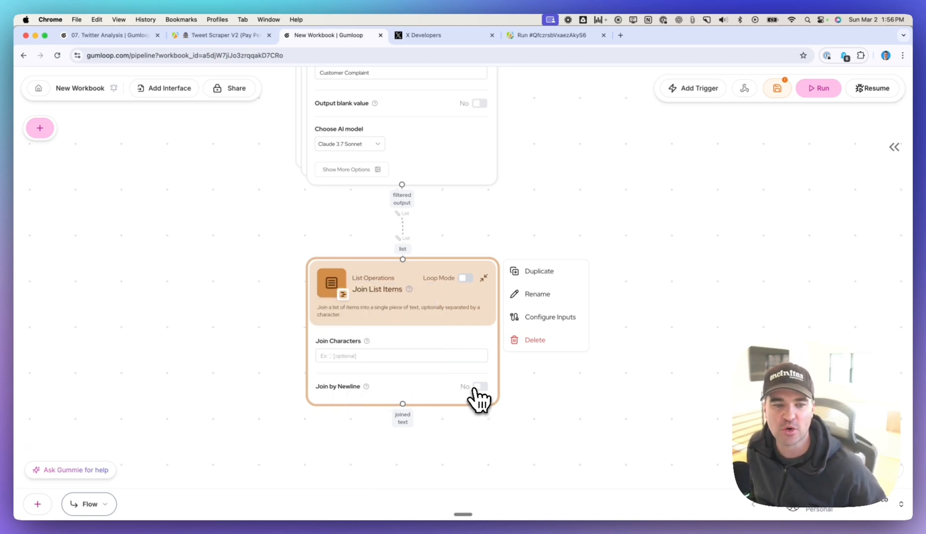
{"action": "left_click", "coordinate": [508, 381]}
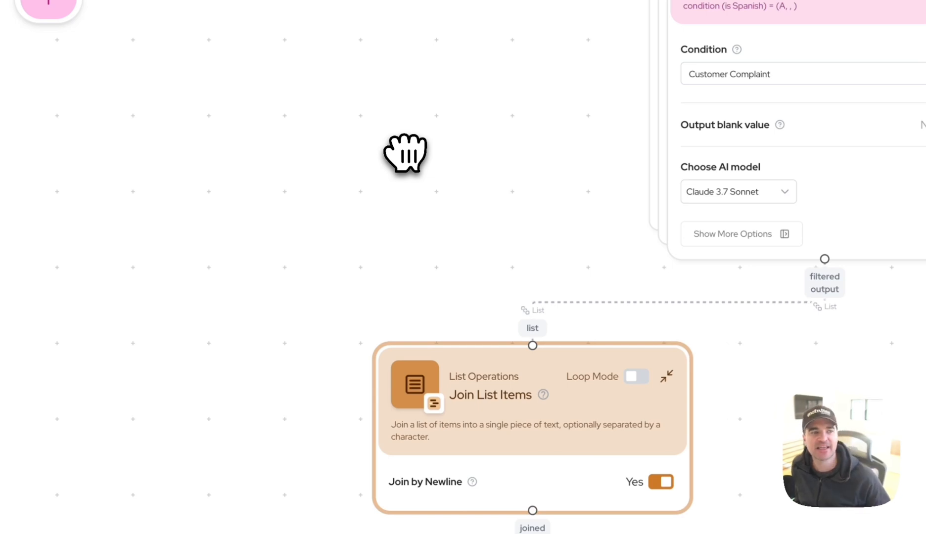
Search the node library for "summa" and place a Summarizer node directly below the Join List Items node.
{"action": "left_click", "coordinate": [48, 9]}
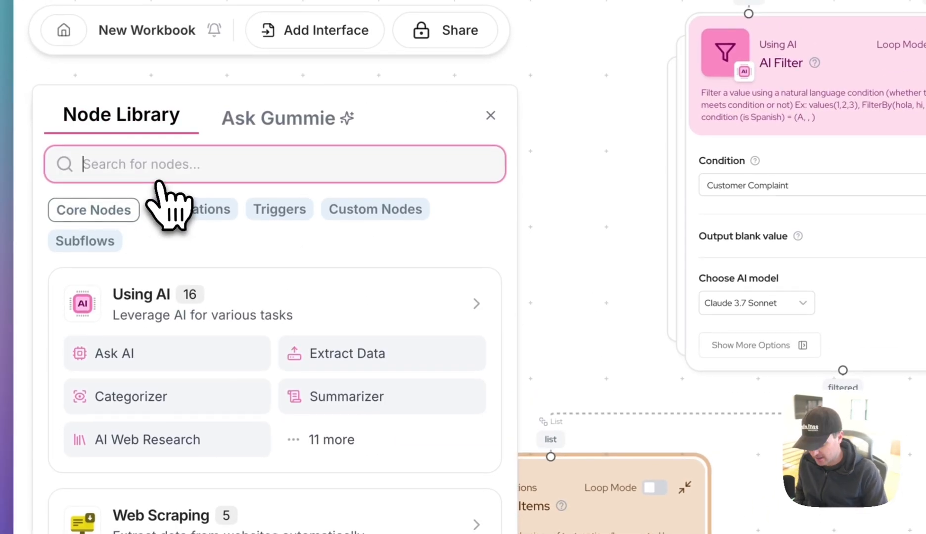
{"action": "type", "text": "summ"}
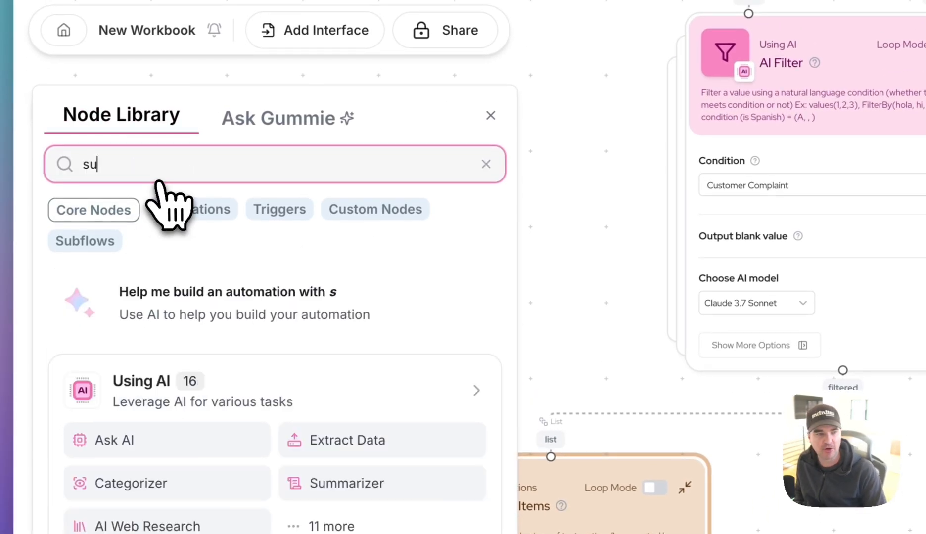
{"action": "type", "text": "a"}
{"action": "left_click_drag", "start_coordinate": [169, 439], "coordinate": [523, 459]}
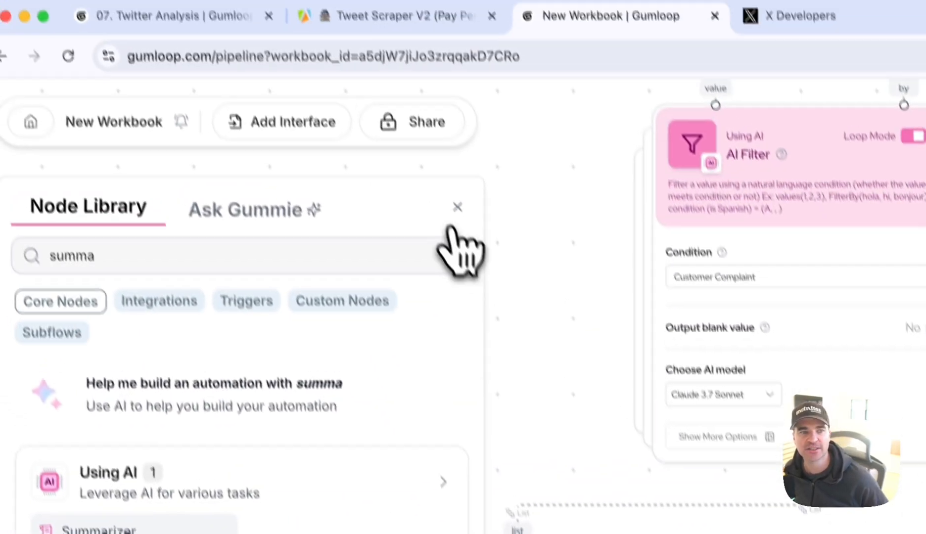
{"action": "left_click", "coordinate": [455, 208]}
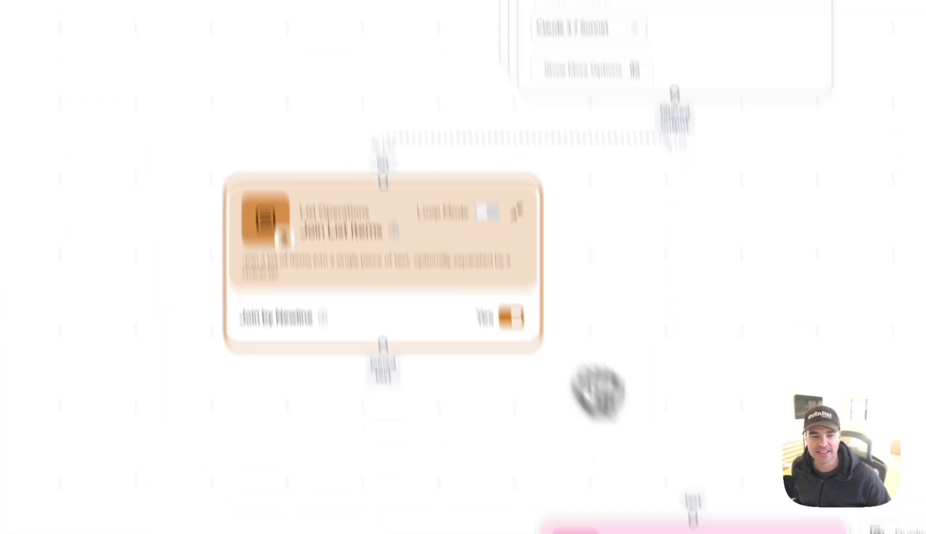
{"action": "left_click_drag", "start_coordinate": [660, 351], "coordinate": [324, 239]}
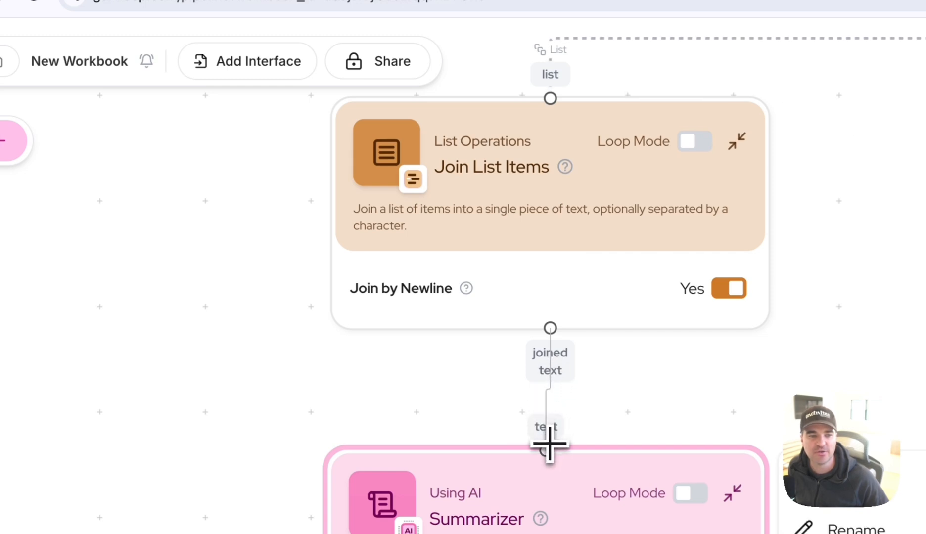
Connect the Join List Items joined text output to the Summarizer's text input and set its AI model to Claude 3.7 Sonnet.
{"action": "left_click_drag", "start_coordinate": [549, 444], "coordinate": [548, 446]}
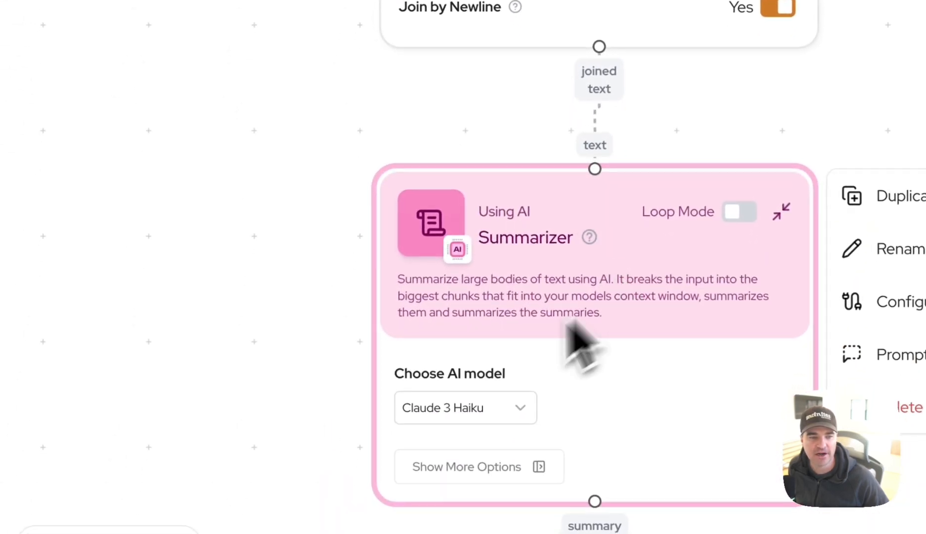
{"action": "left_click", "coordinate": [520, 408]}
{"action": "scroll", "coordinate": [490, 341], "scroll_direction": "down", "scroll_amount": 3}
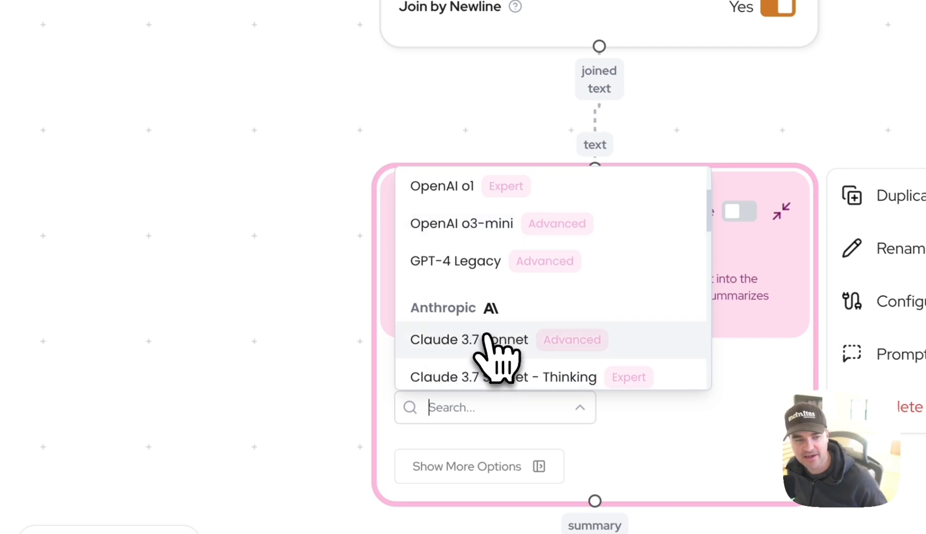
{"action": "left_click", "coordinate": [487, 340]}
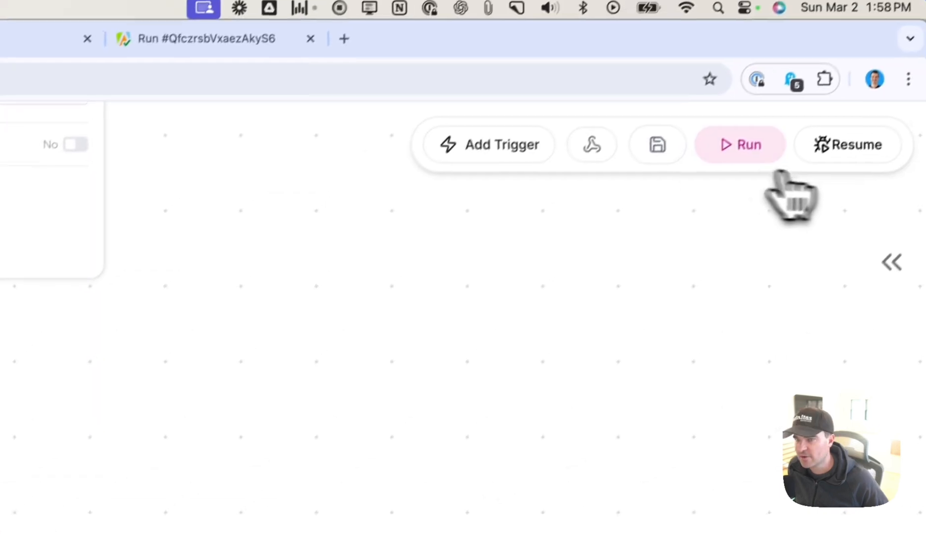
Run the flow to test the new filter, join and summarizer nodes.
{"action": "left_click", "coordinate": [772, 158]}
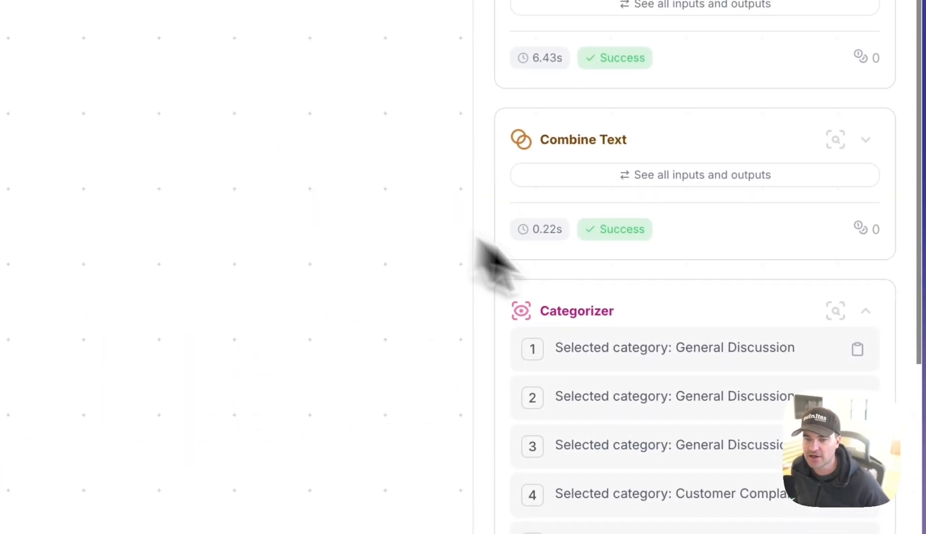
Review the run log down to the Summarizer node and read its final summarized text.
{"action": "scroll", "coordinate": [645, 391], "scroll_direction": "down", "scroll_amount": 5}
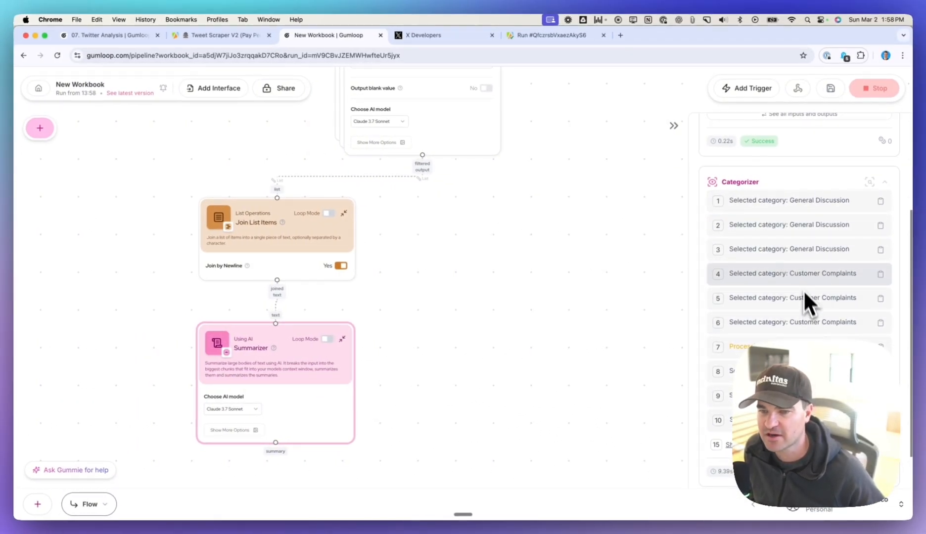
{"action": "scroll", "coordinate": [795, 305], "scroll_direction": "down", "scroll_amount": 2}
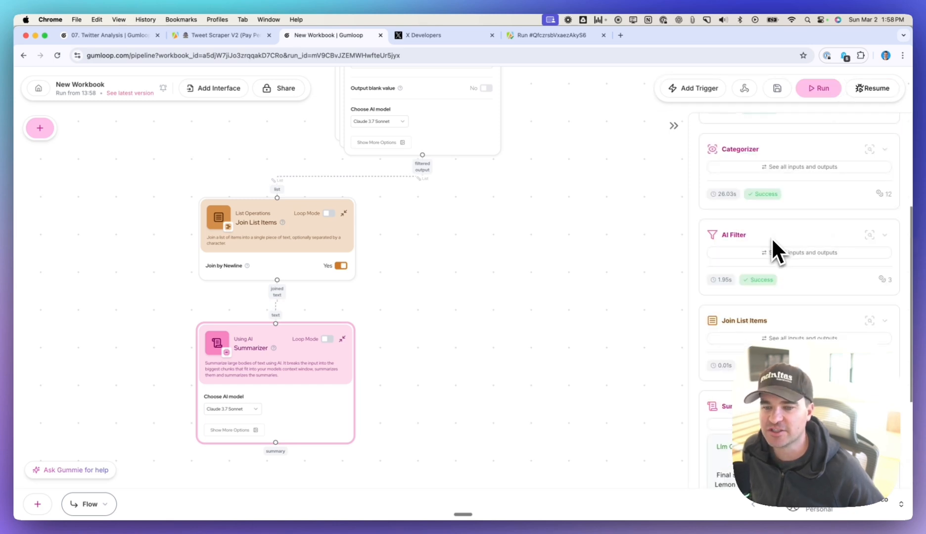
{"action": "scroll", "coordinate": [773, 238], "scroll_direction": "down", "scroll_amount": 3}
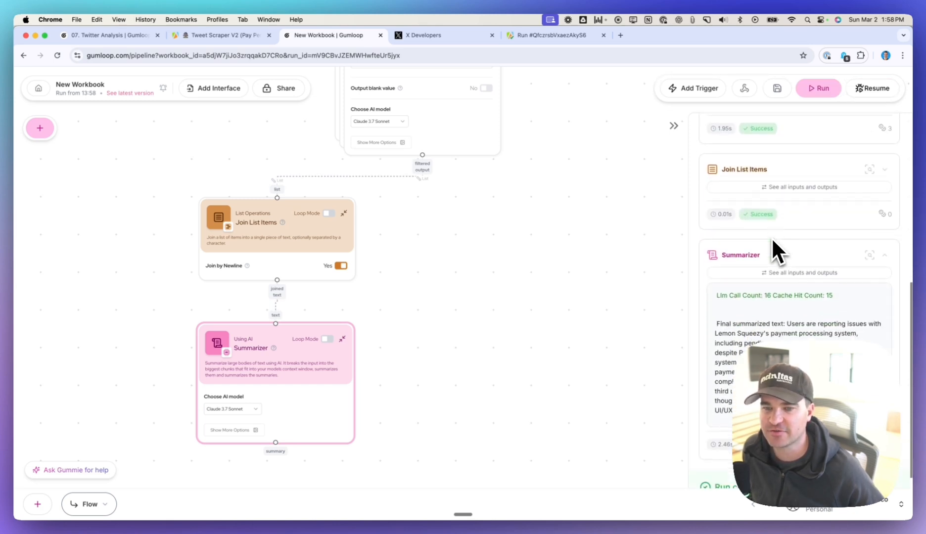
{"action": "scroll", "coordinate": [772, 240], "scroll_direction": "down", "scroll_amount": 1}
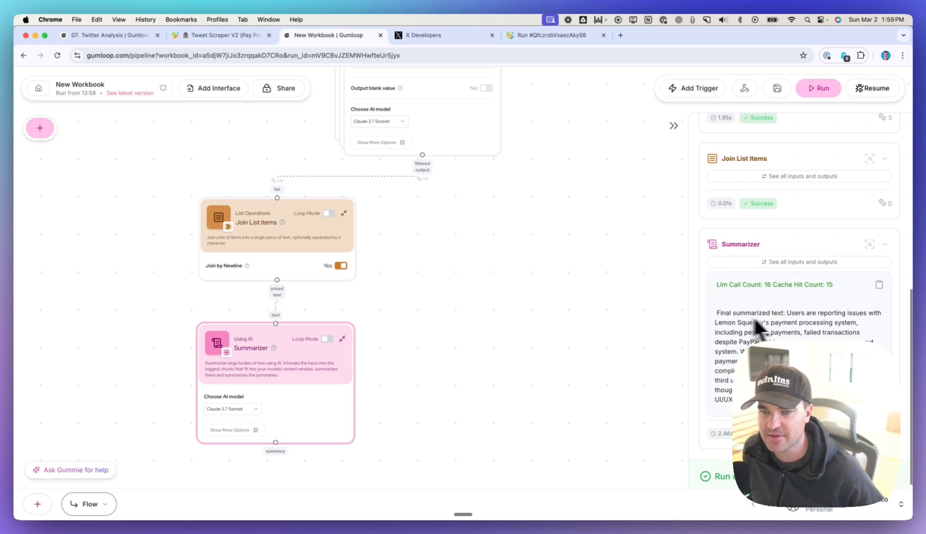
{"action": "left_click_drag", "start_coordinate": [715, 315], "coordinate": [805, 350]}
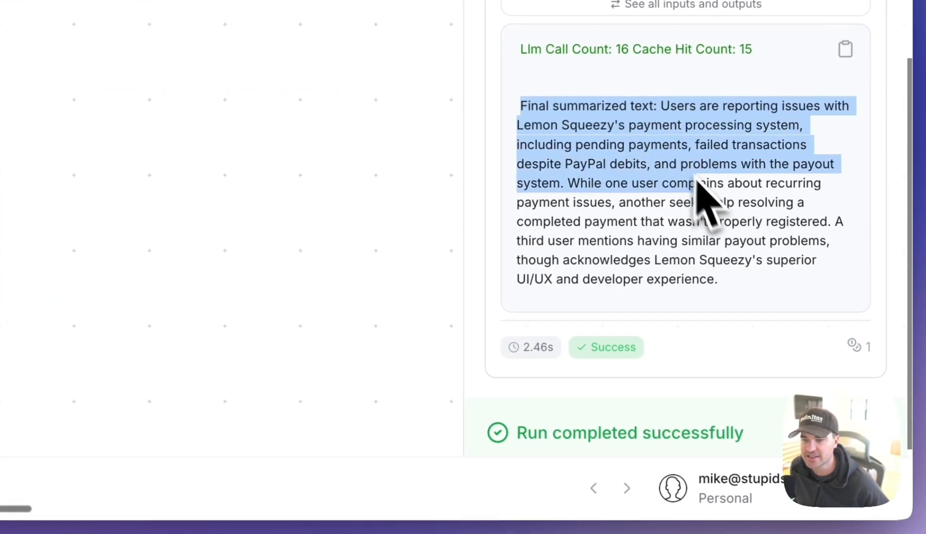
{"action": "left_click_drag", "start_coordinate": [697, 183], "coordinate": [816, 272]}
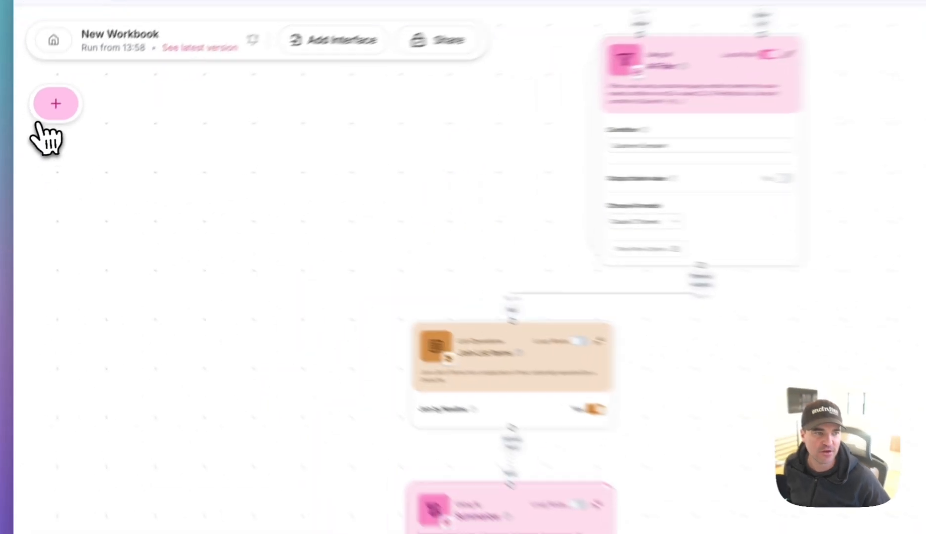
Search the node library for "duplicate" and place a Duplicate node beside the Summarizer node.
{"action": "left_click", "coordinate": [40, 128]}
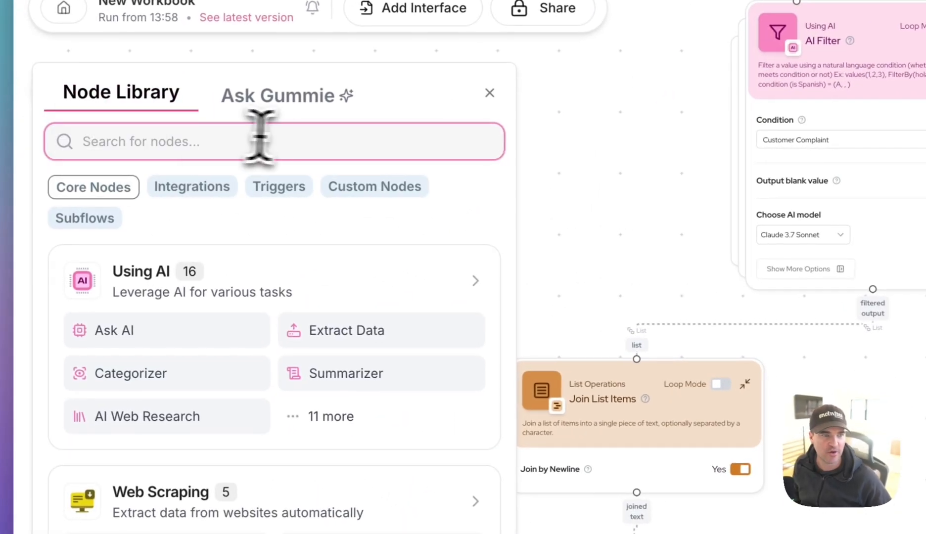
{"action": "type", "text": "duplic"}
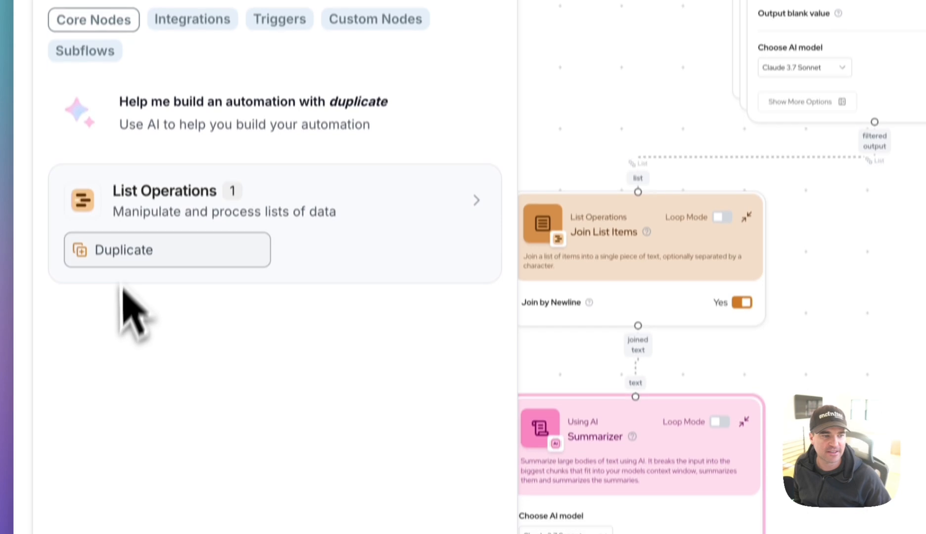
{"action": "left_click_drag", "start_coordinate": [124, 417], "coordinate": [925, 425]}
{"action": "left_click_drag", "start_coordinate": [753, 319], "coordinate": [736, 277]}
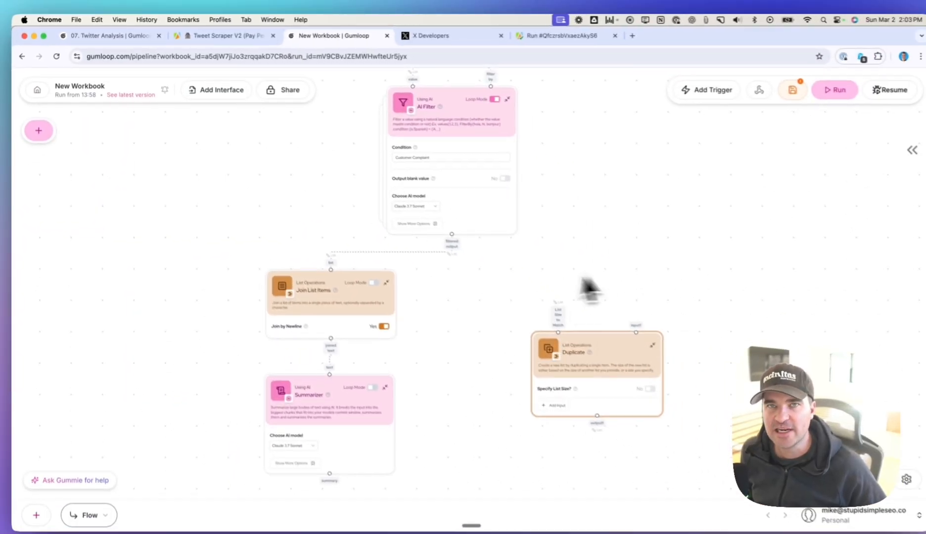
Connect the Summarizer's summary output to the Duplicate node's input1.
{"action": "scroll", "coordinate": [600, 342], "scroll_direction": "up", "scroll_amount": 2}
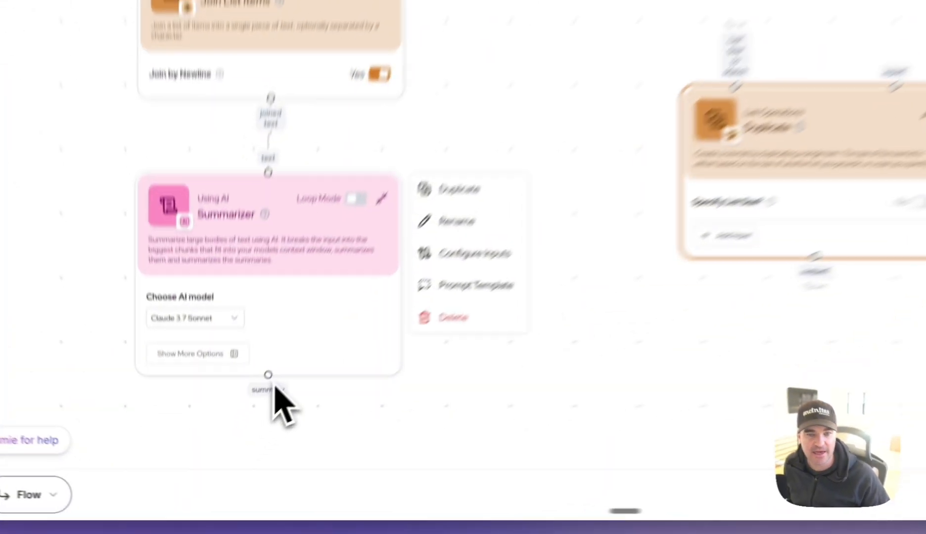
{"action": "left_click_drag", "start_coordinate": [238, 430], "coordinate": [490, 203]}
{"action": "left_click_drag", "start_coordinate": [371, 166], "coordinate": [648, 258]}
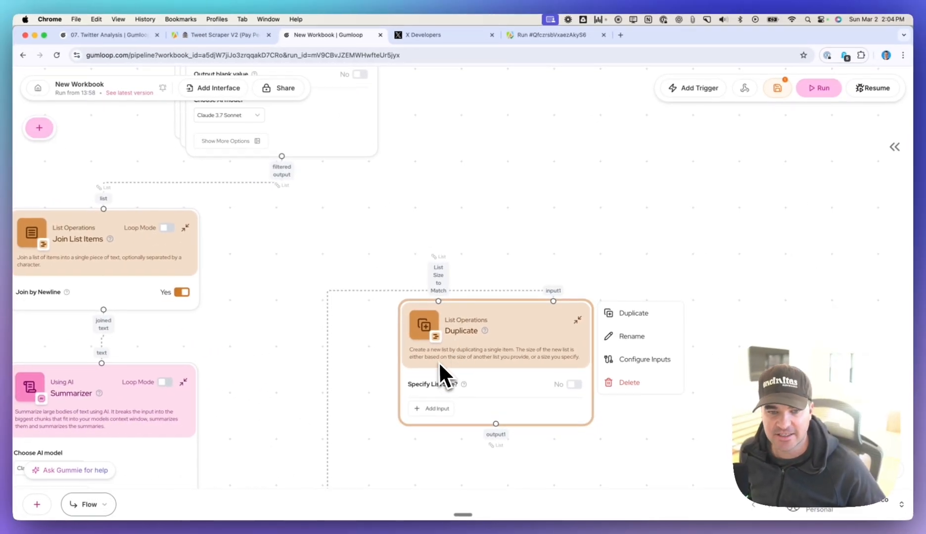
Connect the AI Filter's filtered output to the Duplicate node's List Size to Match input.
{"action": "scroll", "coordinate": [539, 360], "scroll_direction": "up", "scroll_amount": 3}
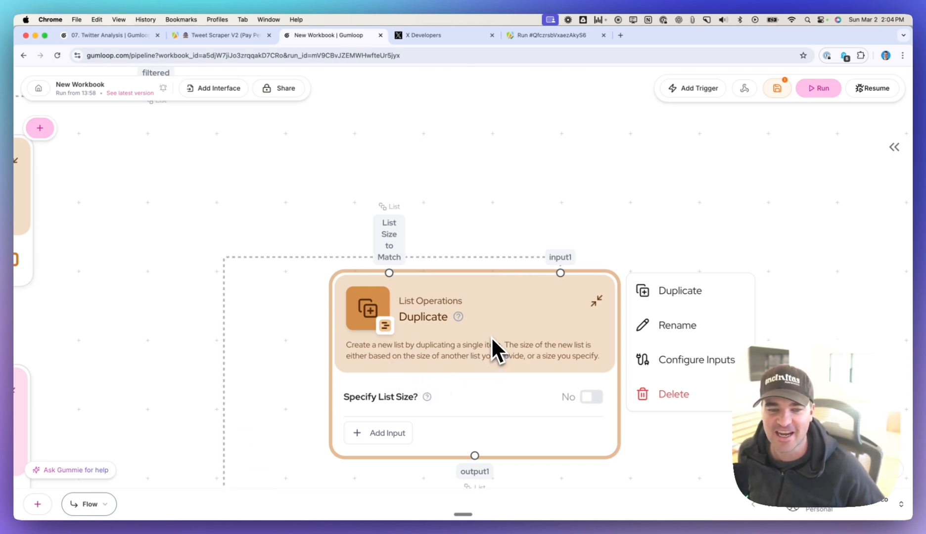
{"action": "scroll", "coordinate": [467, 323], "scroll_direction": "down", "scroll_amount": 1}
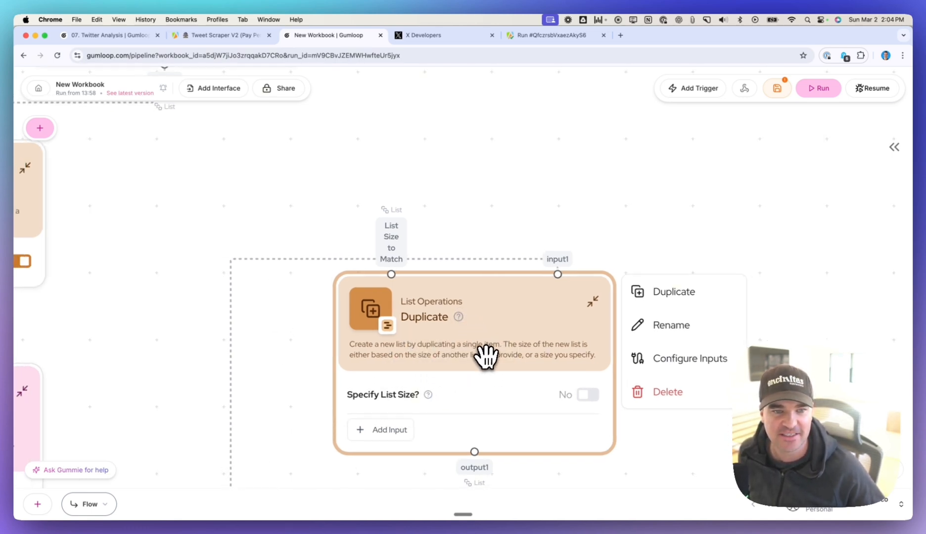
{"action": "scroll", "coordinate": [324, 197], "scroll_direction": "down", "scroll_amount": 5}
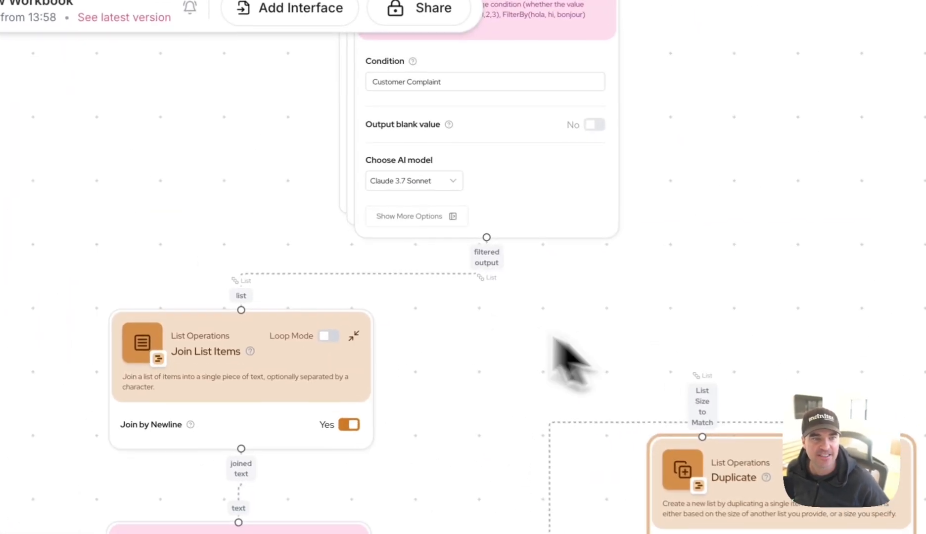
{"action": "left_click_drag", "start_coordinate": [531, 326], "coordinate": [541, 413]}
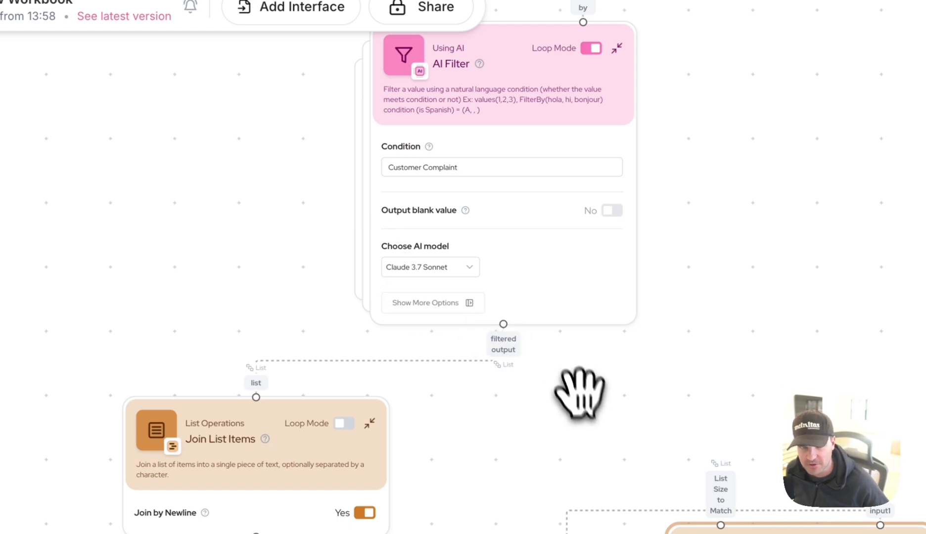
{"action": "left_click_drag", "start_coordinate": [584, 407], "coordinate": [608, 371]}
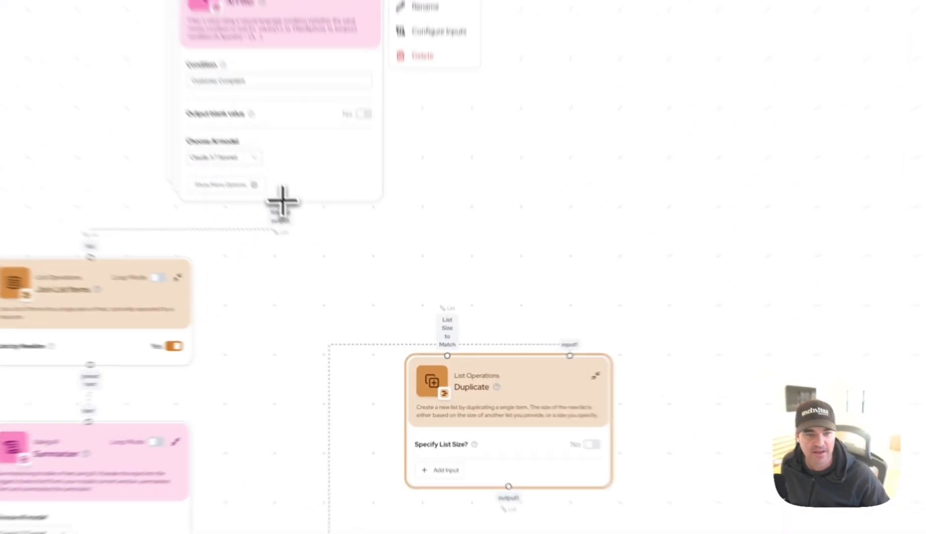
{"action": "left_click_drag", "start_coordinate": [282, 200], "coordinate": [446, 358]}
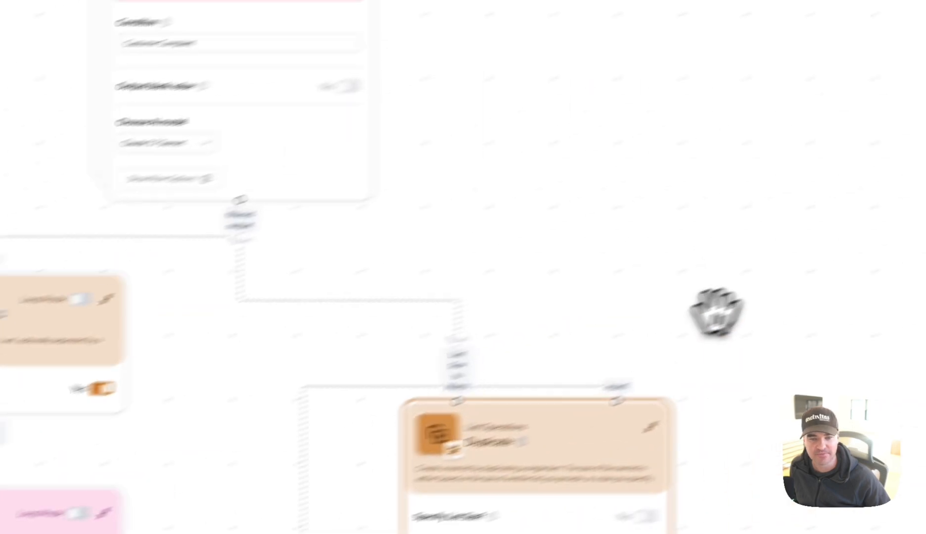
{"action": "left_click_drag", "start_coordinate": [715, 310], "coordinate": [626, 140]}
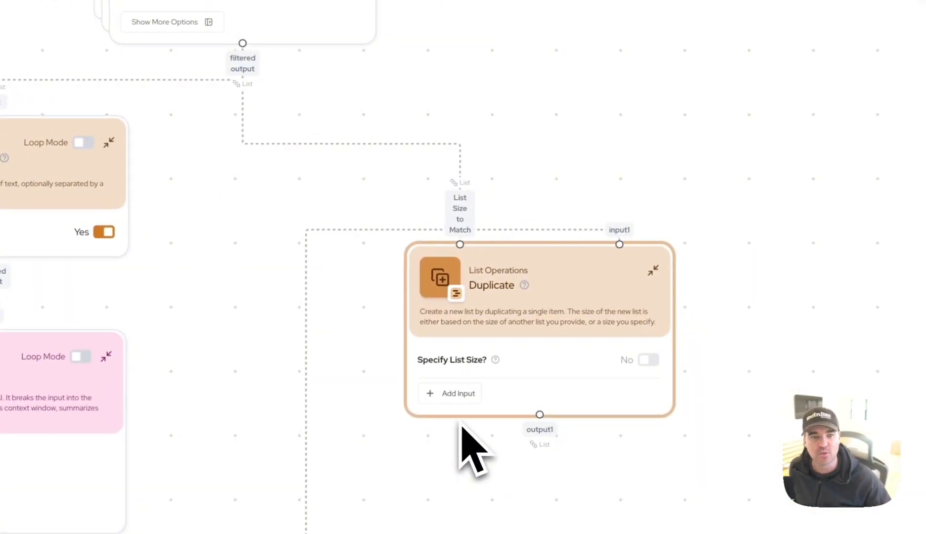
{"action": "left_click_drag", "start_coordinate": [582, 65], "coordinate": [654, 291]}
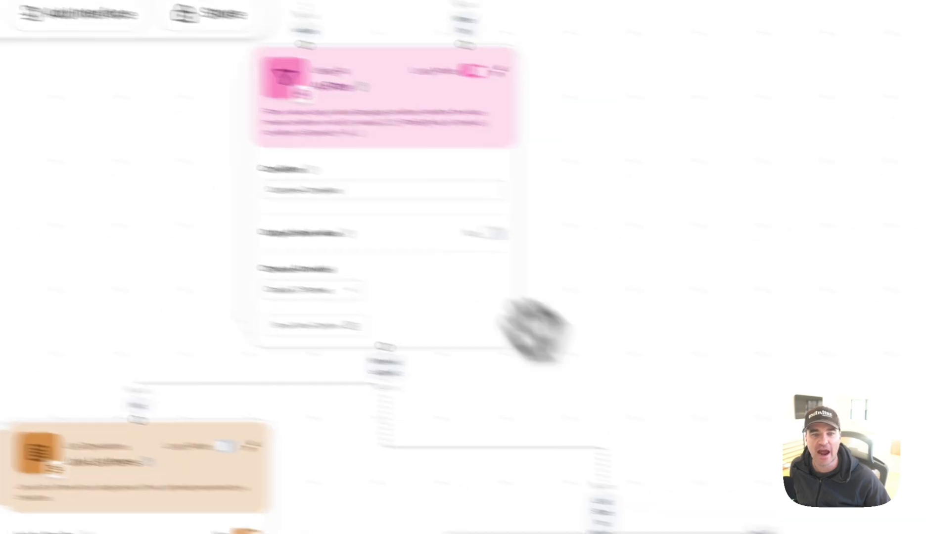
{"action": "left_click_drag", "start_coordinate": [455, 389], "coordinate": [373, 244]}
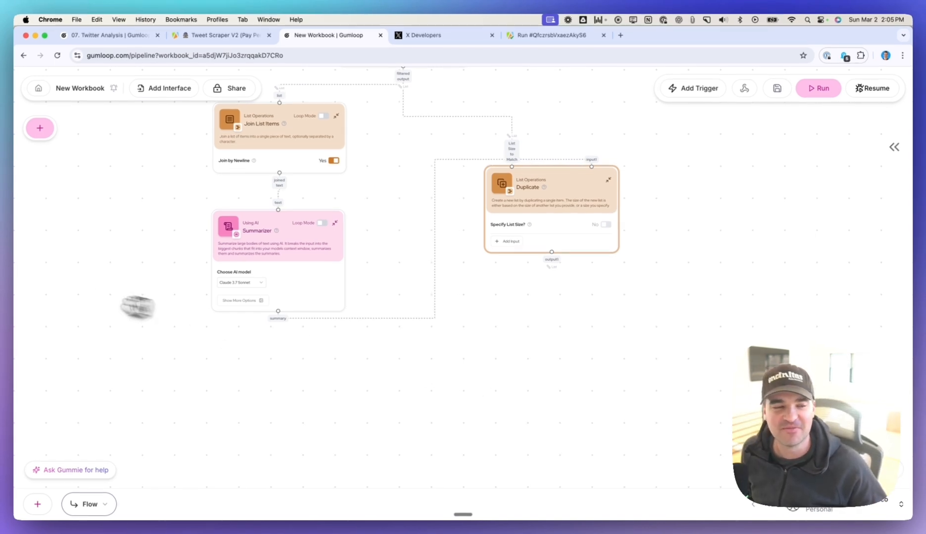
Search the node library for "combine" and place a Combine Text node below the Summarizer and Duplicate nodes.
{"action": "left_click", "coordinate": [39, 128]}
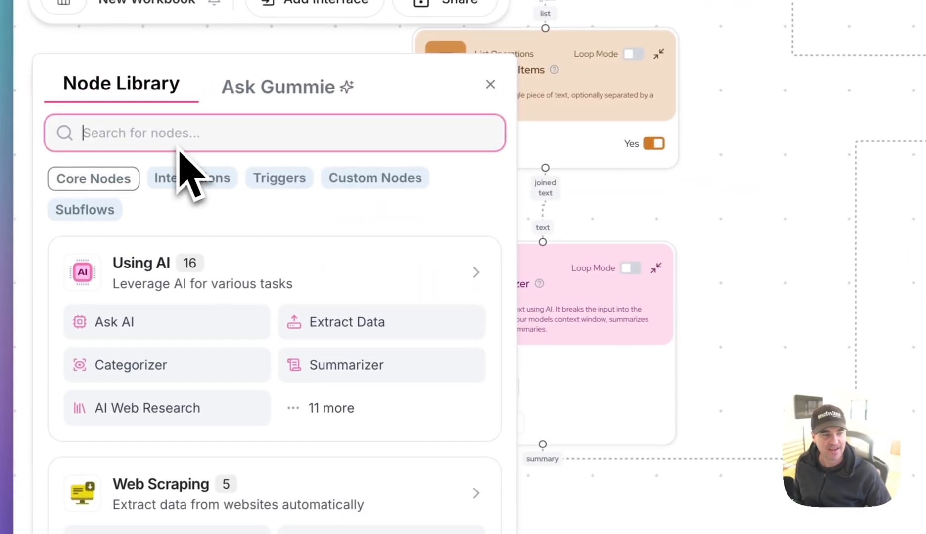
{"action": "type", "text": "combine"}
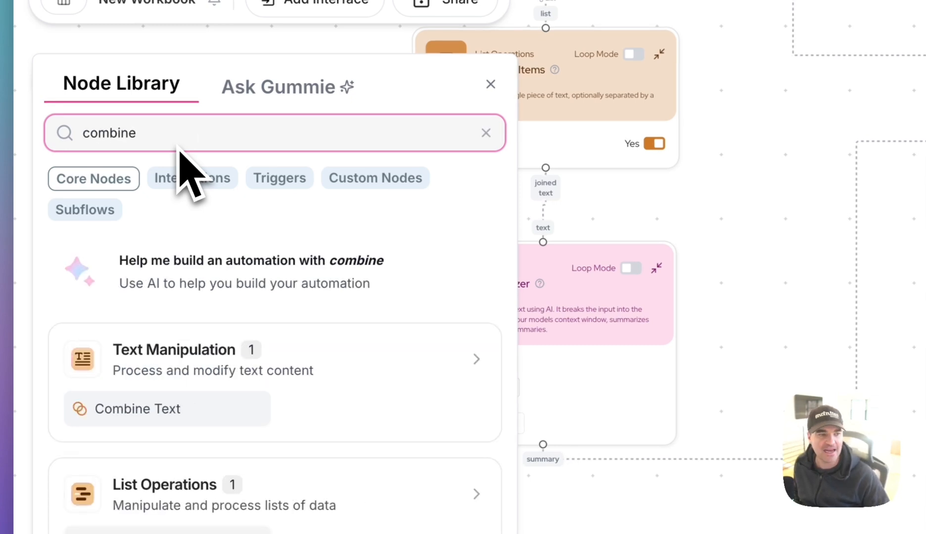
{"action": "left_click", "coordinate": [150, 412]}
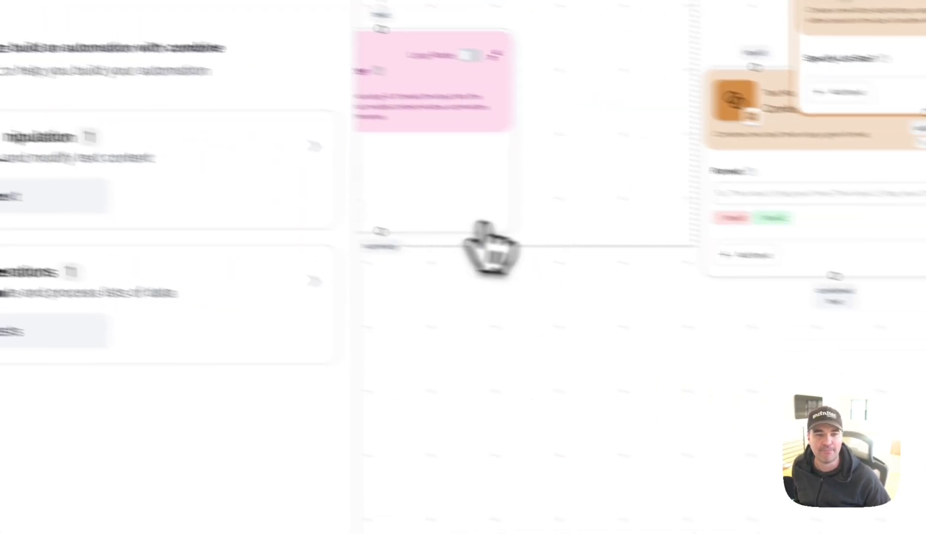
{"action": "left_click_drag", "start_coordinate": [769, 167], "coordinate": [636, 395]}
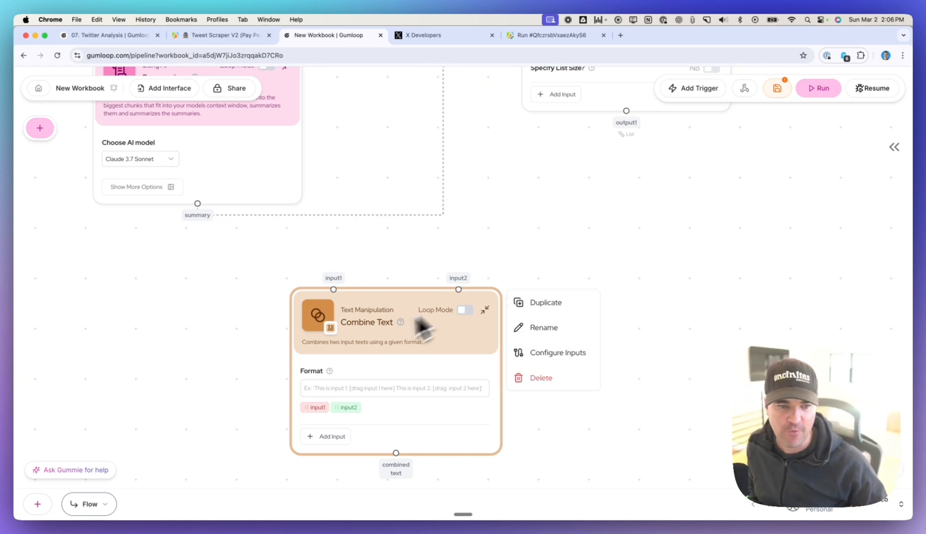
Switch to Slack, examine how summary, tweet and URL are laid out in the gumloop-demos messages, and return to Chrome.
{"action": "mouse_move", "coordinate": [291, 517]}
{"action": "left_click", "coordinate": [154, 516]}
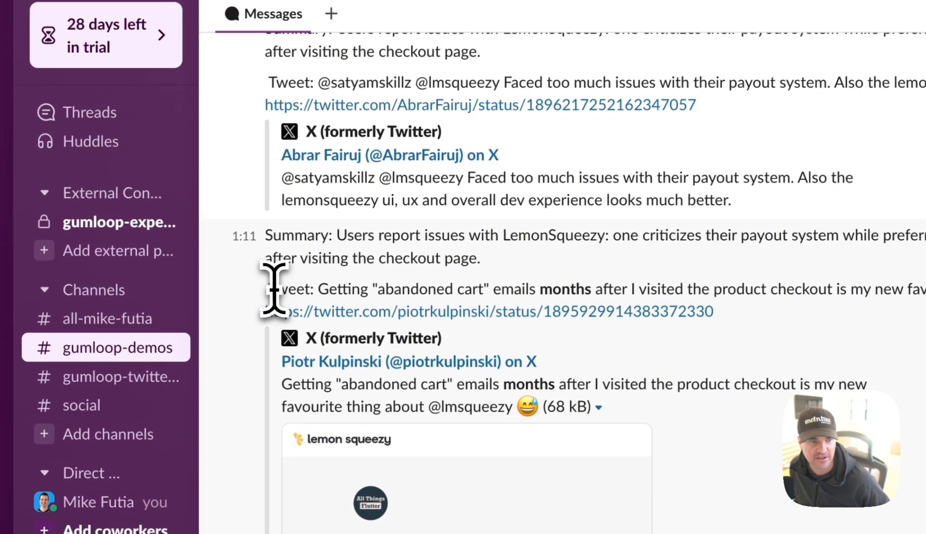
{"action": "left_click_drag", "start_coordinate": [265, 233], "coordinate": [581, 260]}
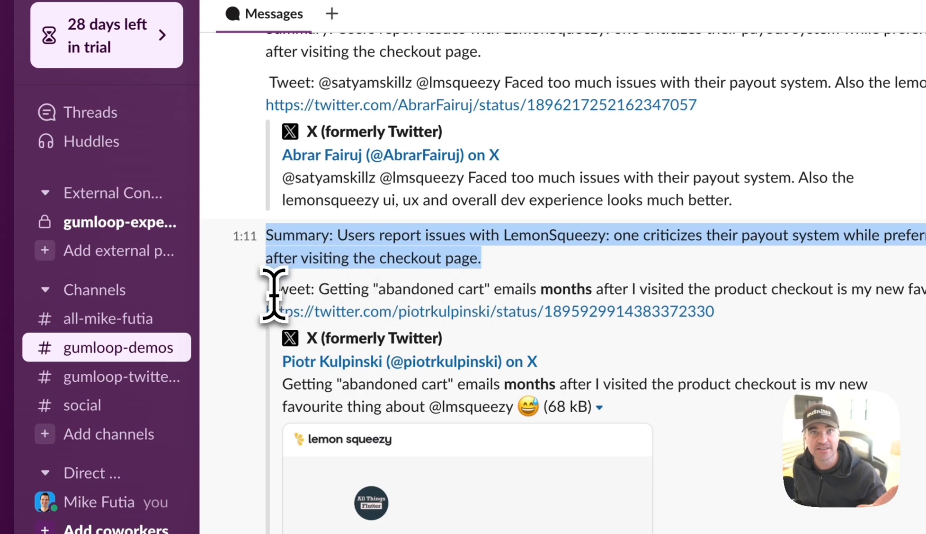
{"action": "left_click_drag", "start_coordinate": [272, 292], "coordinate": [305, 291]}
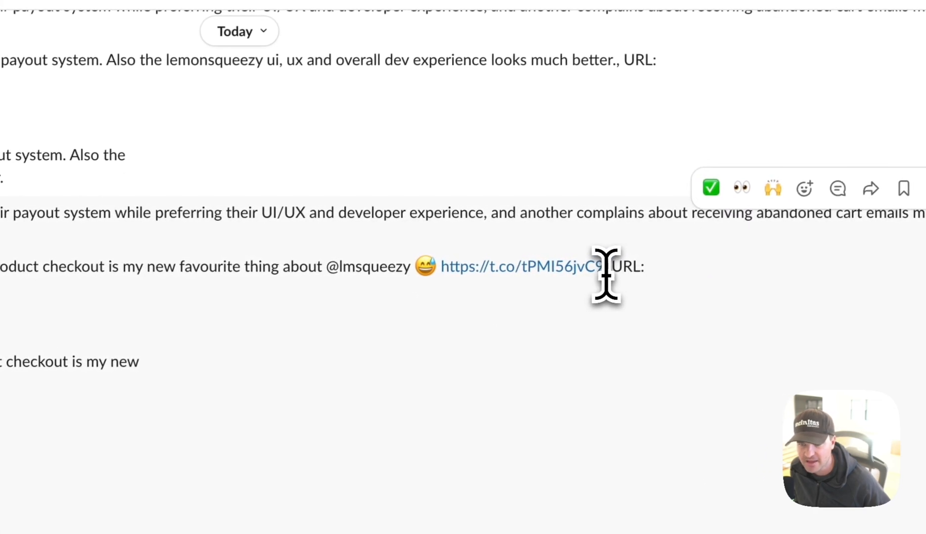
{"action": "left_click_drag", "start_coordinate": [471, 287], "coordinate": [335, 264]}
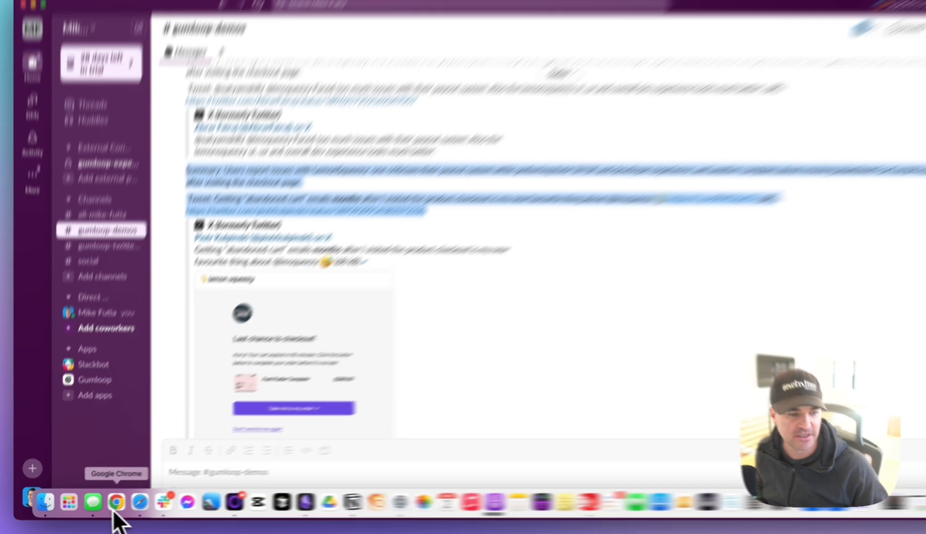
{"action": "left_click", "coordinate": [114, 514]}
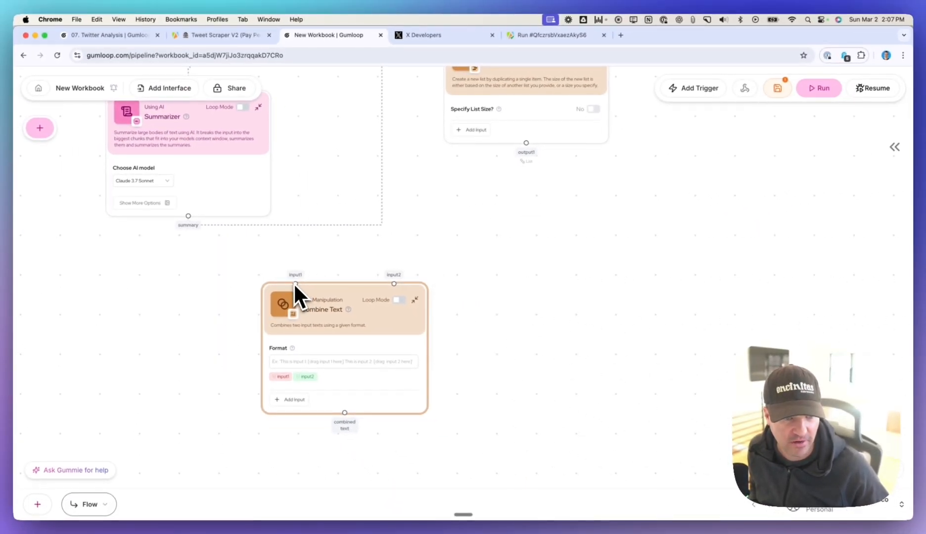
Connect the Duplicate node's output1 to Combine Text's input1 and the AI Filter's filtered output to its input2.
{"action": "scroll", "coordinate": [434, 201], "scroll_direction": "down", "scroll_amount": 3}
{"action": "left_click_drag", "start_coordinate": [435, 201], "coordinate": [453, 237]}
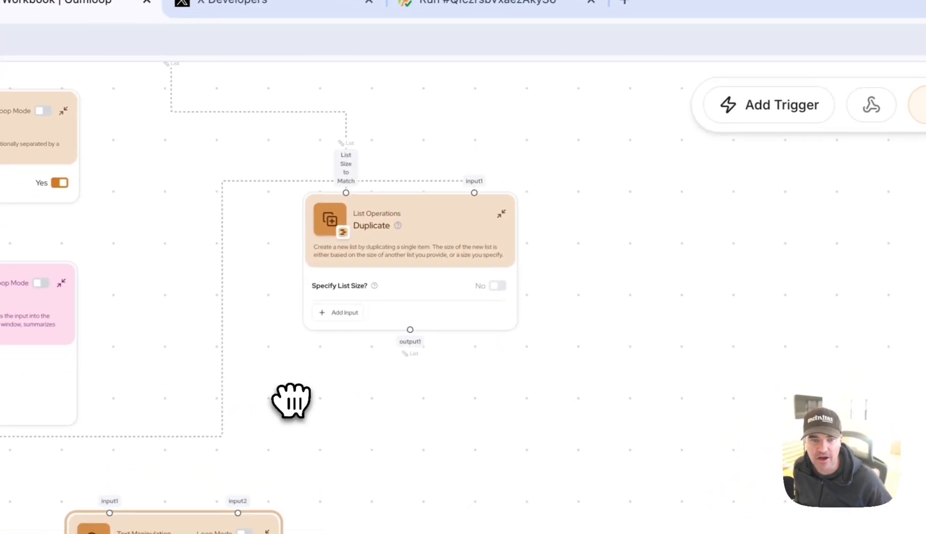
{"action": "scroll", "coordinate": [291, 401], "scroll_direction": "up", "scroll_amount": 3}
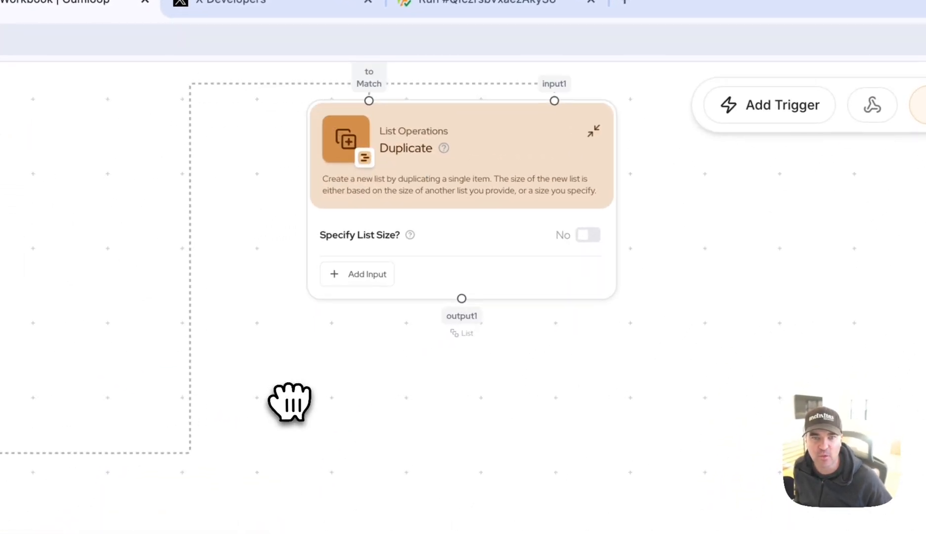
{"action": "left_click_drag", "start_coordinate": [289, 403], "coordinate": [390, 355]}
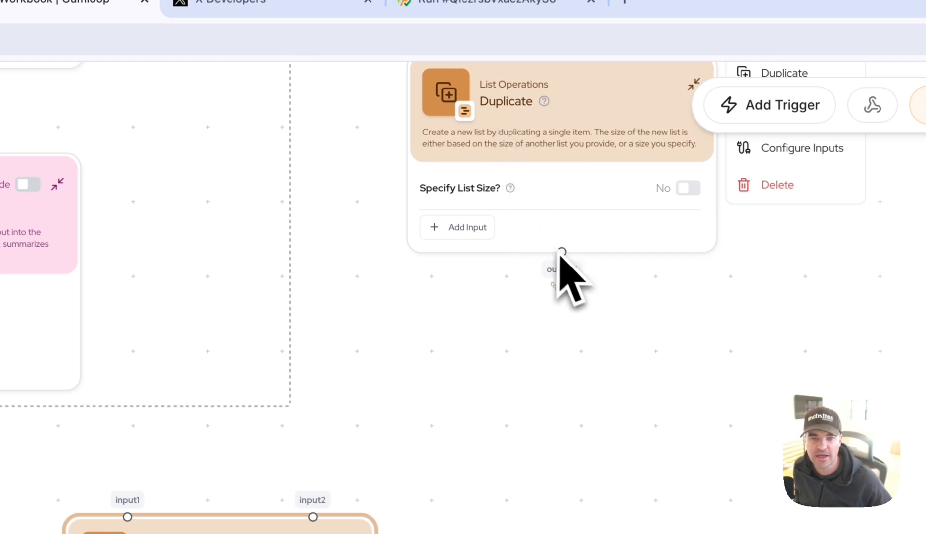
{"action": "left_click_drag", "start_coordinate": [562, 252], "coordinate": [360, 398]}
{"action": "left_click_drag", "start_coordinate": [465, 316], "coordinate": [129, 517]}
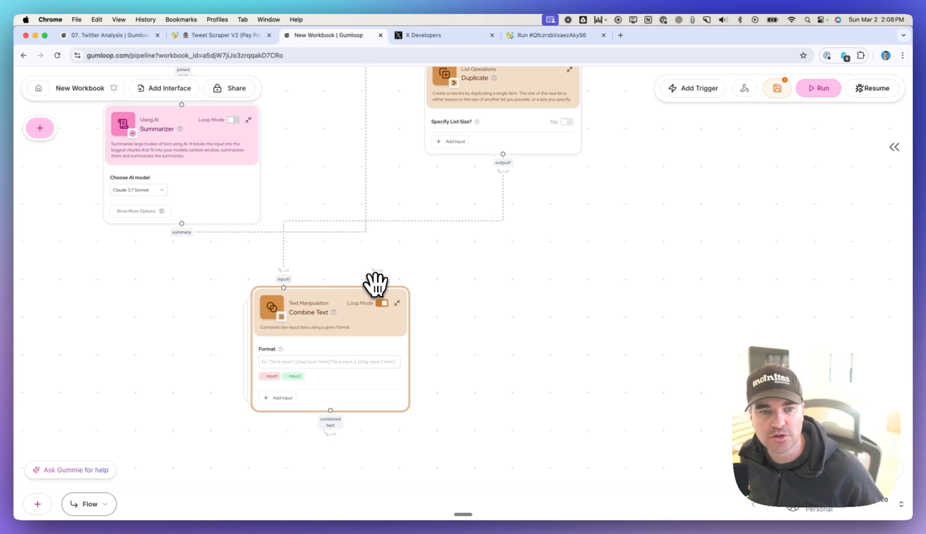
{"action": "scroll", "coordinate": [441, 254], "scroll_direction": "down", "scroll_amount": 4}
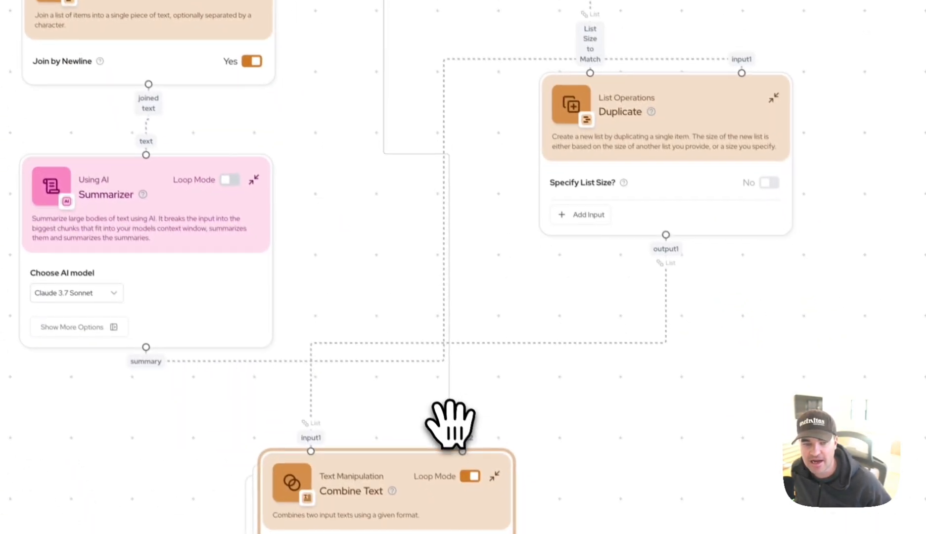
{"action": "left_click", "coordinate": [458, 436]}
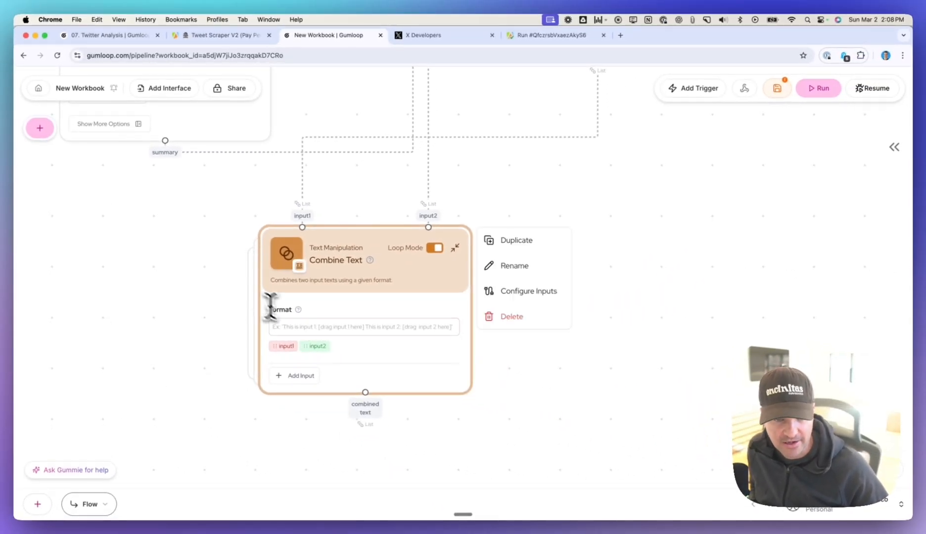
Start the Combine Text format with "Summary:" followed by the input1 variable.
{"action": "left_click", "coordinate": [304, 326]}
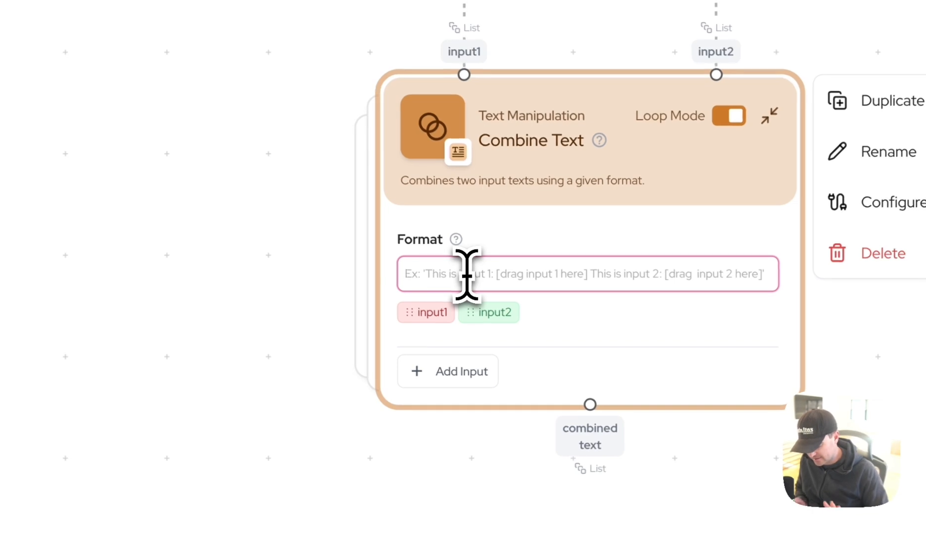
{"action": "type", "text": "Summar"}
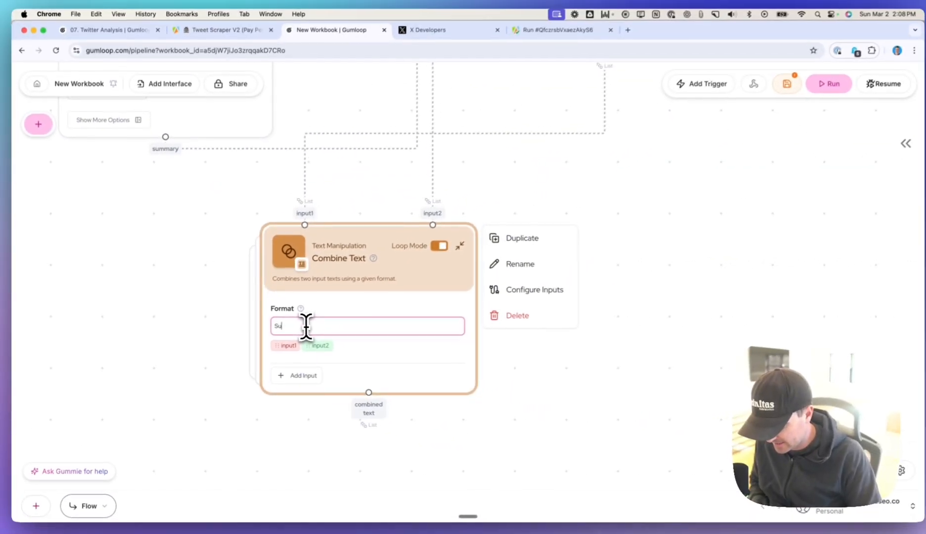
{"action": "type", "text": "y:"}
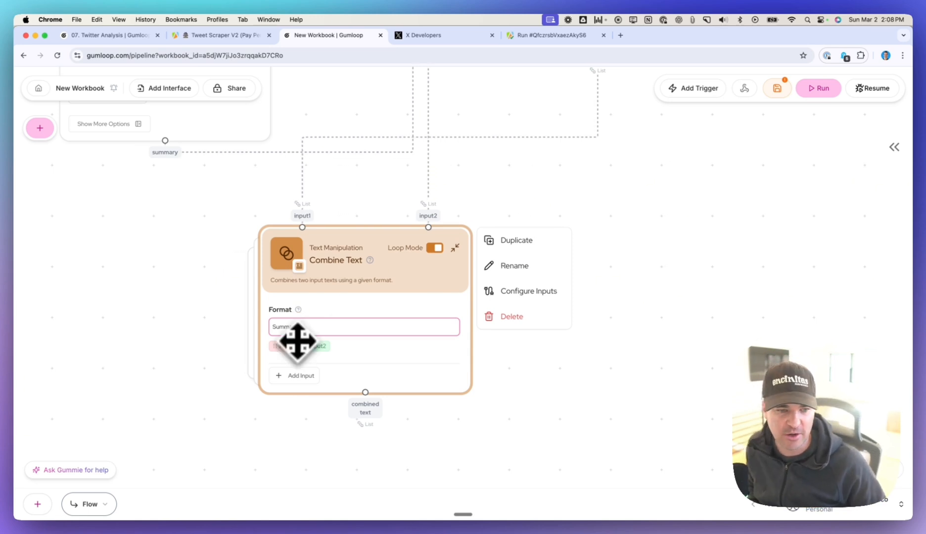
{"action": "left_click_drag", "start_coordinate": [291, 346], "coordinate": [322, 333]}
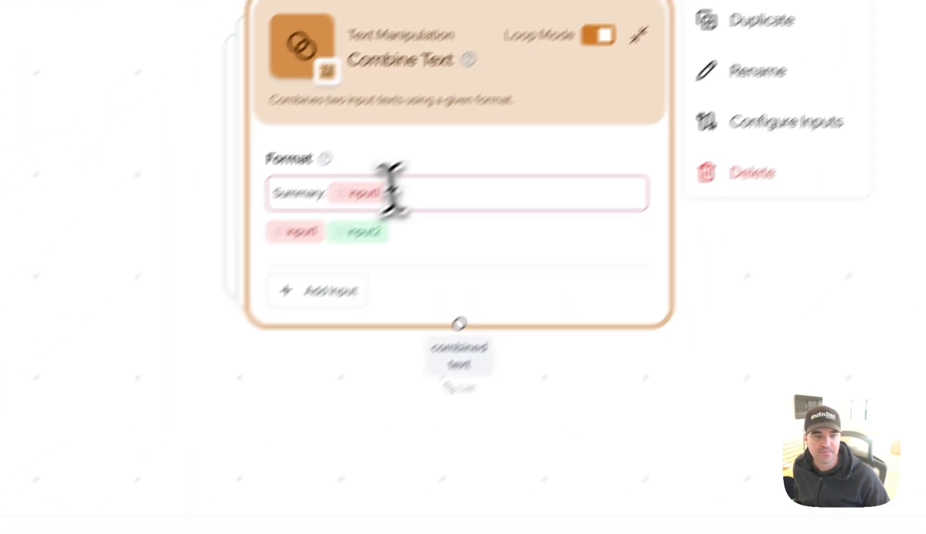
Check the message layout in Slack's gumloop-demos channel, return to Chrome, and add a "Tweet:" line followed by input2 to the Combine Text format.
{"action": "key", "text": "Return"}
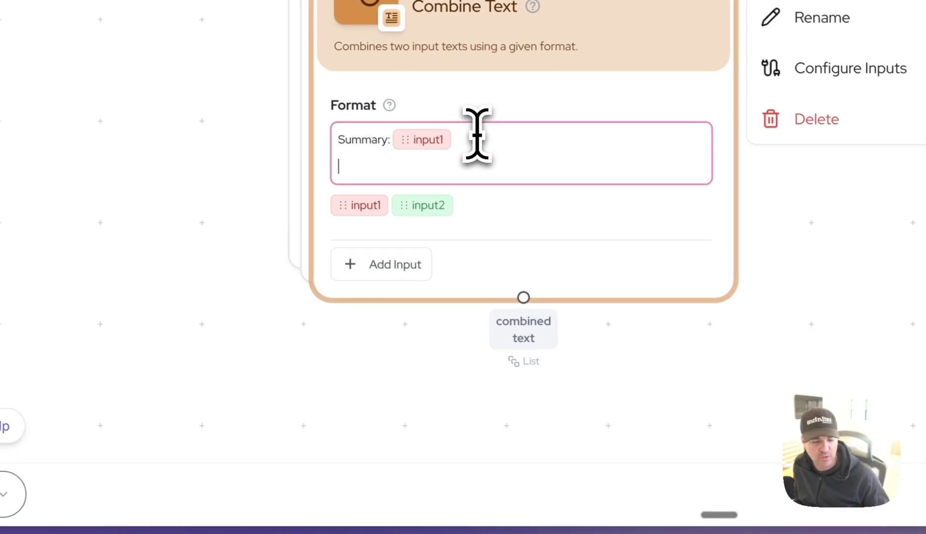
{"action": "left_click", "coordinate": [297, 505]}
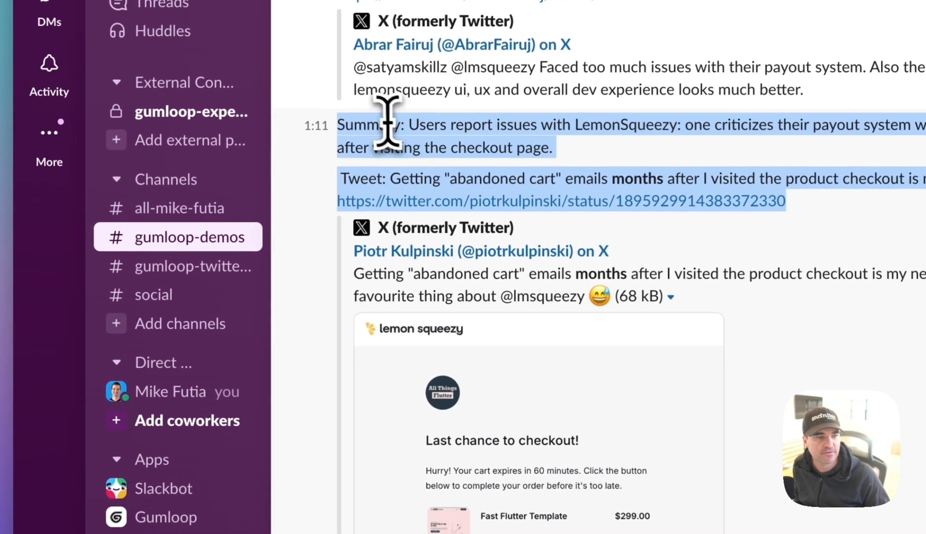
{"action": "left_click", "coordinate": [378, 127]}
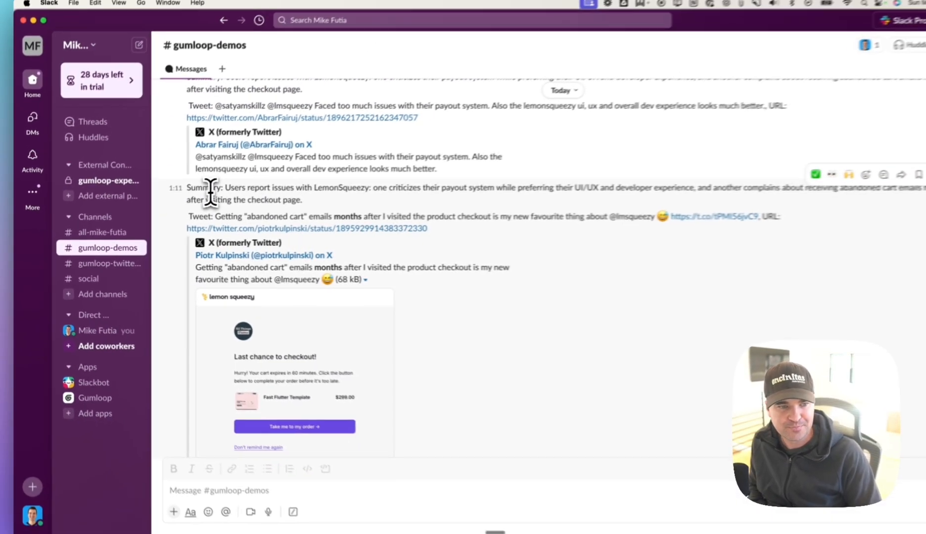
{"action": "key", "text": "super+Tab"}
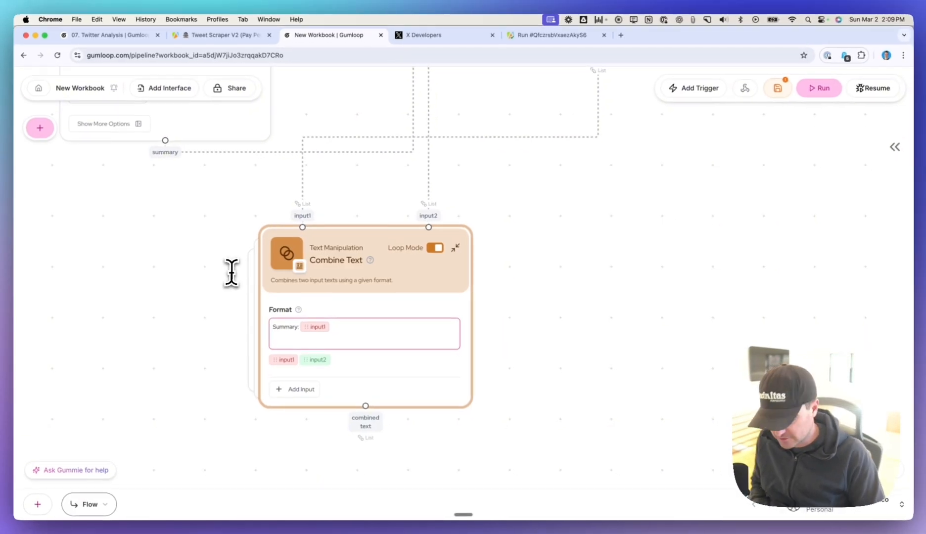
{"action": "key", "text": "Return"}
{"action": "type", "text": "Tweet:"}
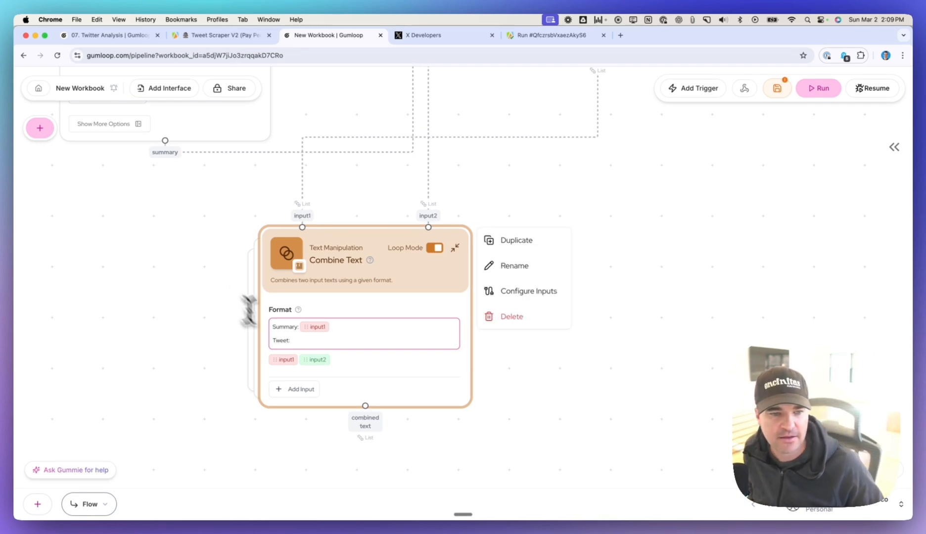
{"action": "left_click_drag", "start_coordinate": [317, 359], "coordinate": [321, 345]}
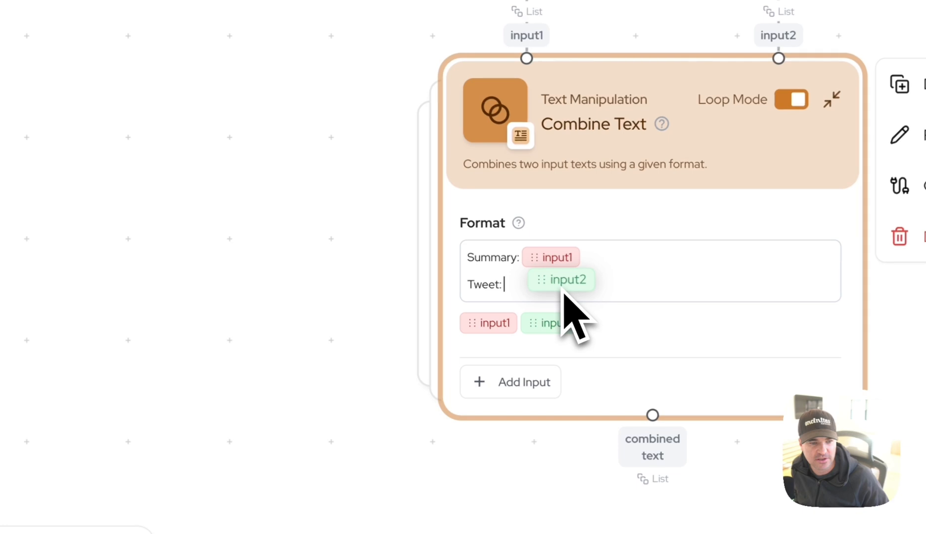
{"action": "left_click_drag", "start_coordinate": [562, 292], "coordinate": [563, 291]}
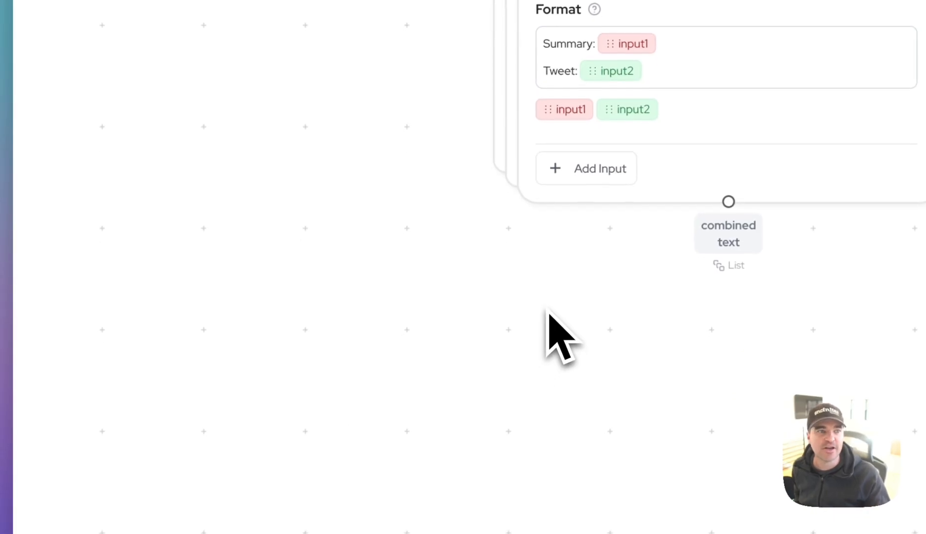
Search the node library for "slack" and place a Slack Message Sender node directly below the Combine Text node.
{"action": "left_click", "coordinate": [68, 88]}
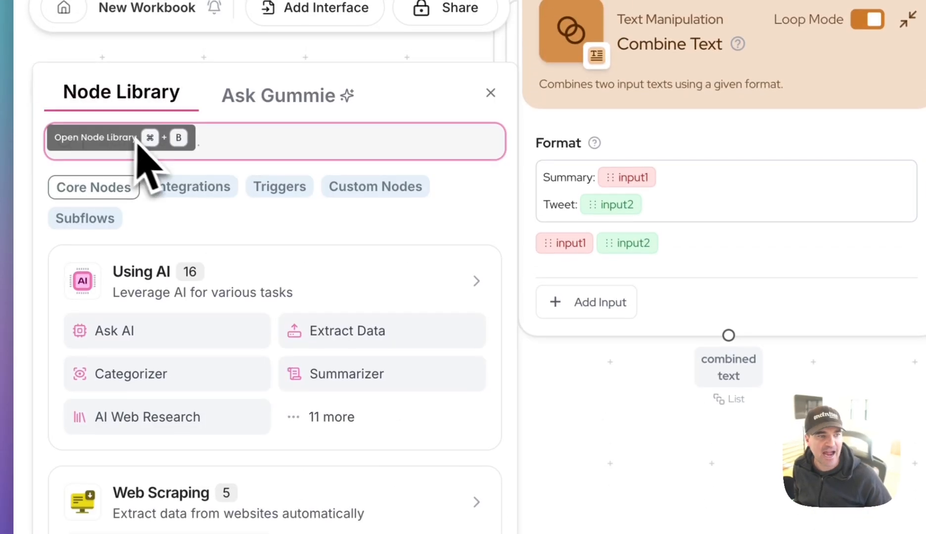
{"action": "type", "text": "slack"}
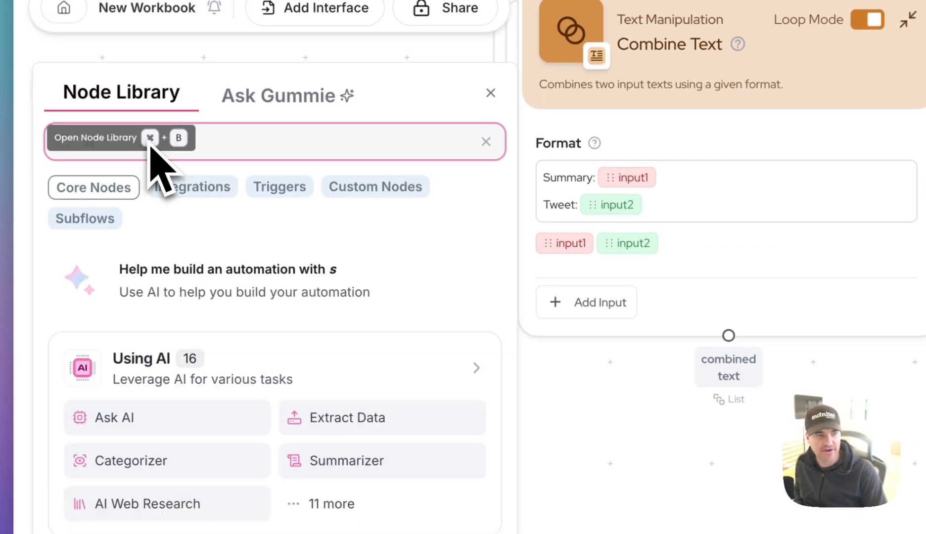
{"action": "left_click_drag", "start_coordinate": [176, 410], "coordinate": [742, 533]}
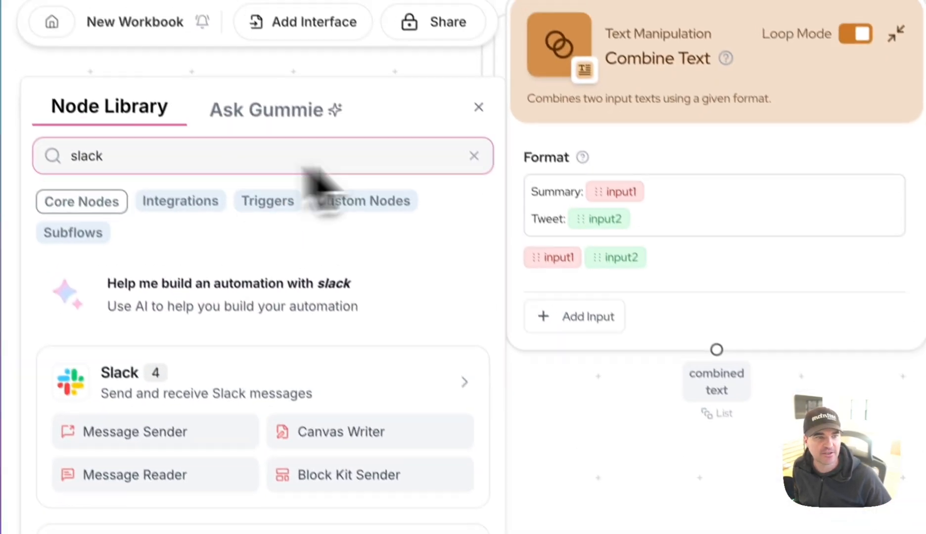
{"action": "left_click", "coordinate": [490, 124]}
{"action": "left_click_drag", "start_coordinate": [688, 425], "coordinate": [461, 305]}
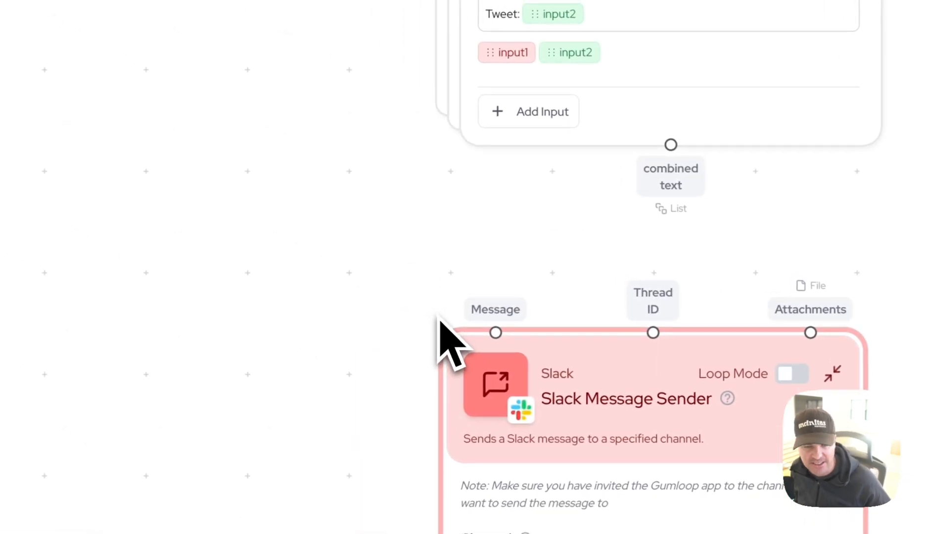
{"action": "left_click_drag", "start_coordinate": [609, 335], "coordinate": [627, 341]}
{"action": "left_click_drag", "start_coordinate": [673, 138], "coordinate": [629, 166]}
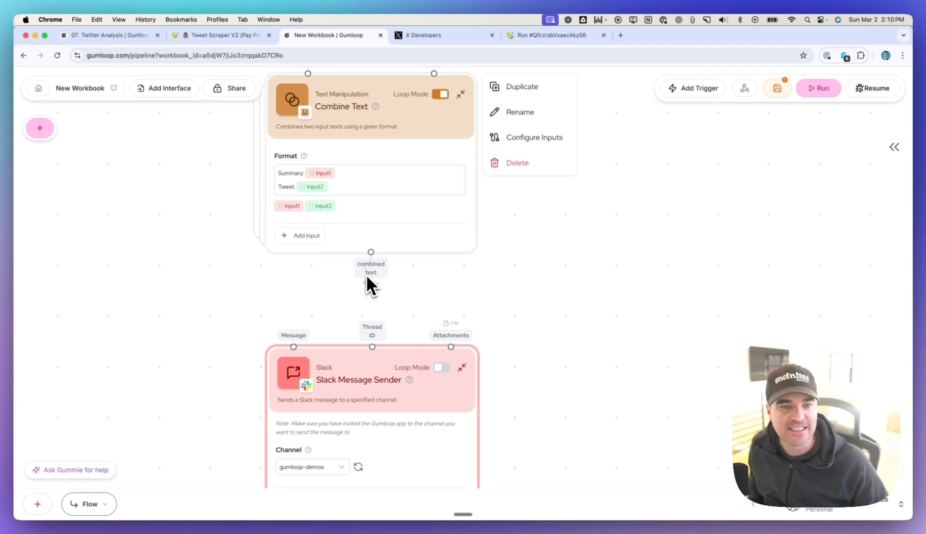
Connect Combine Text's combined text output to the Slack Message Sender's Message input and set its channel to gumloop-twitter-listener.
{"action": "left_click_drag", "start_coordinate": [370, 283], "coordinate": [294, 346]}
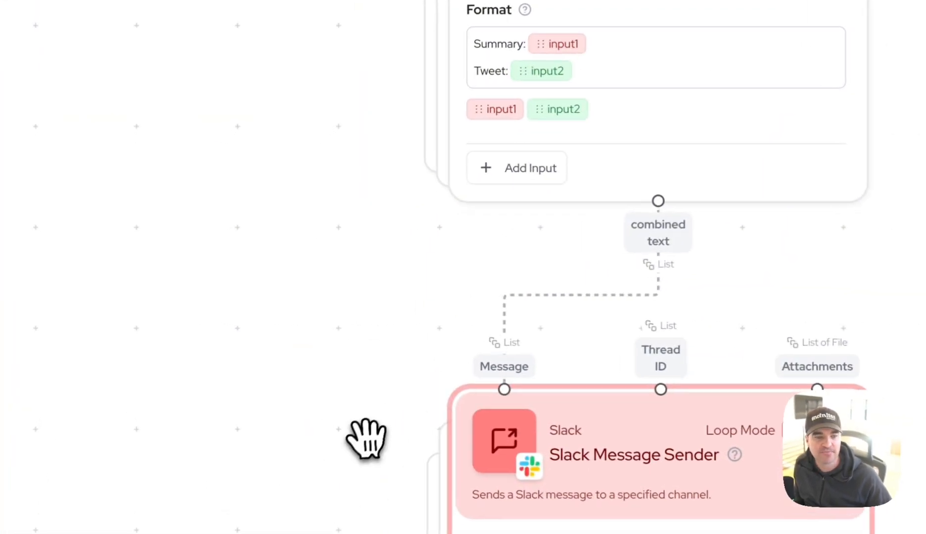
{"action": "left_click_drag", "start_coordinate": [366, 438], "coordinate": [370, 149]}
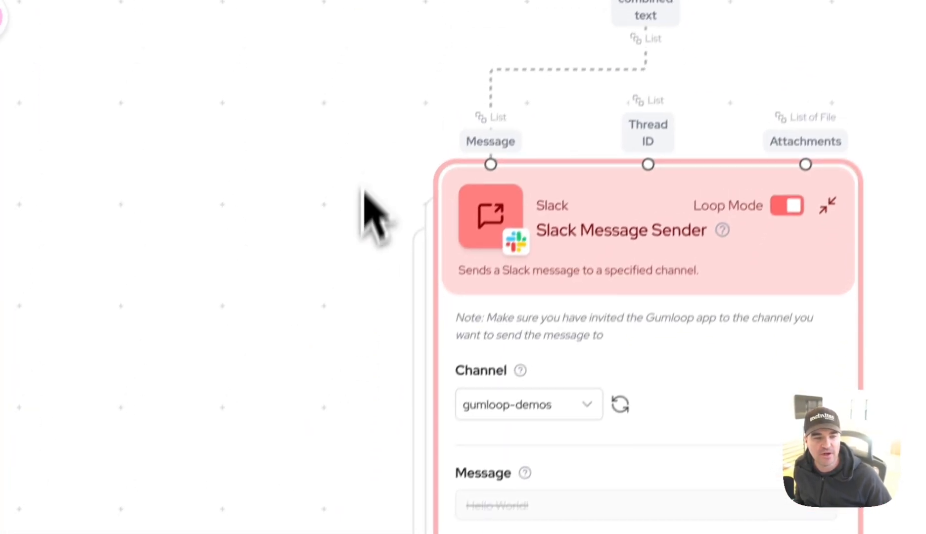
{"action": "left_click", "coordinate": [644, 339]}
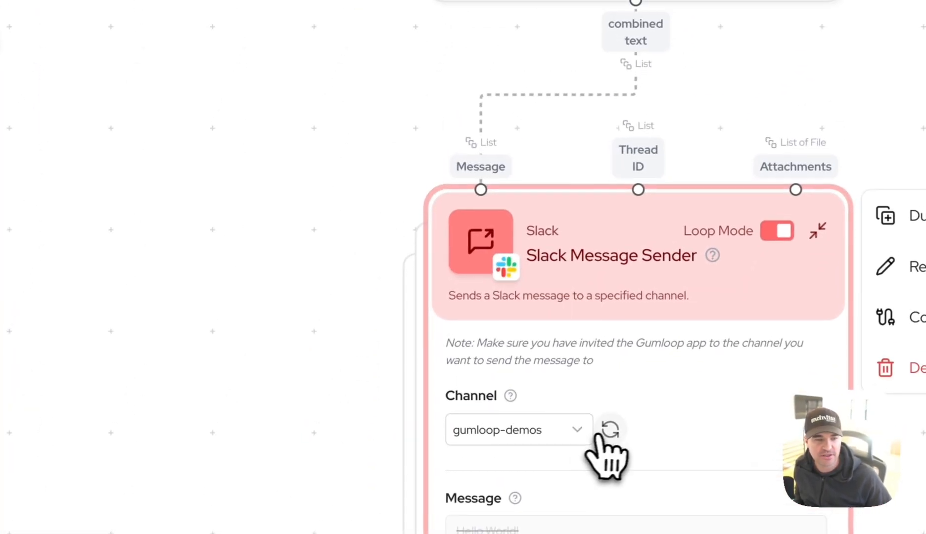
{"action": "left_click", "coordinate": [557, 435]}
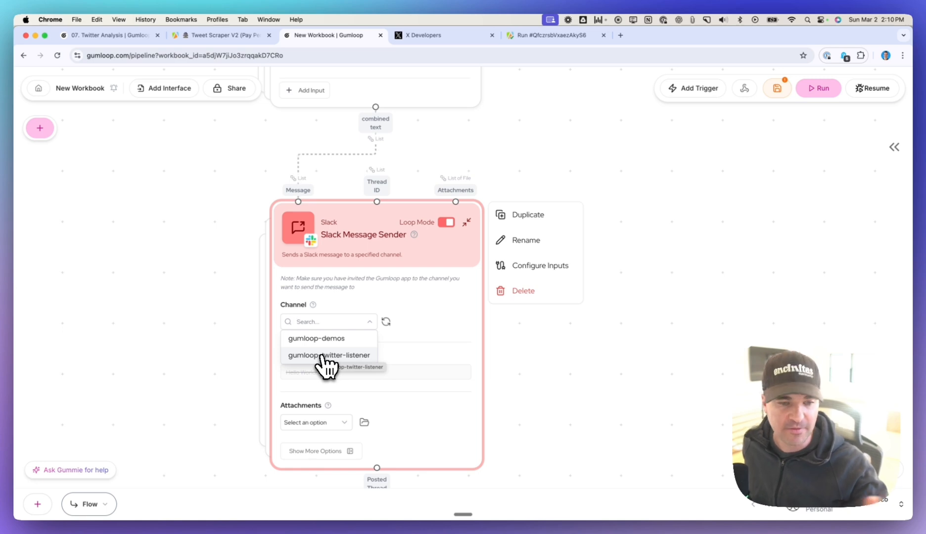
{"action": "left_click", "coordinate": [324, 355]}
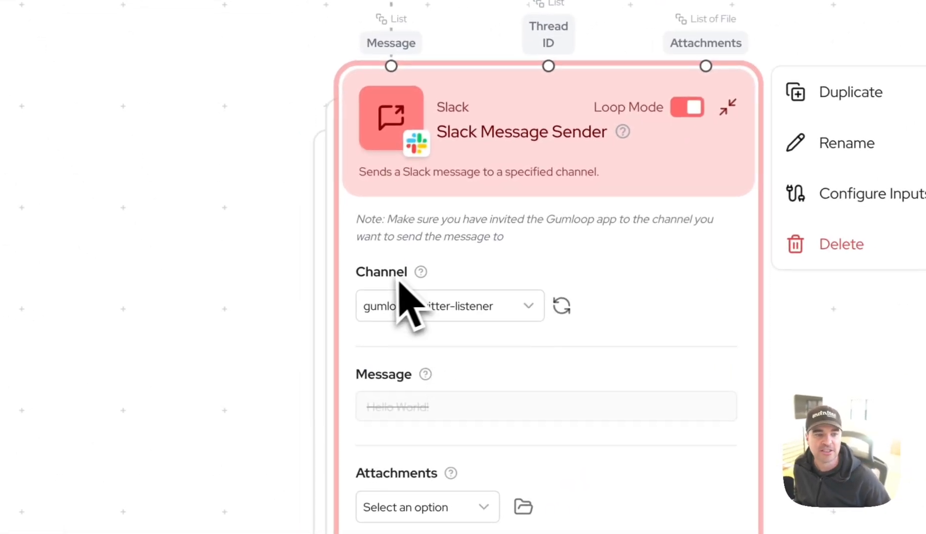
{"action": "left_click_drag", "start_coordinate": [289, 278], "coordinate": [308, 303]}
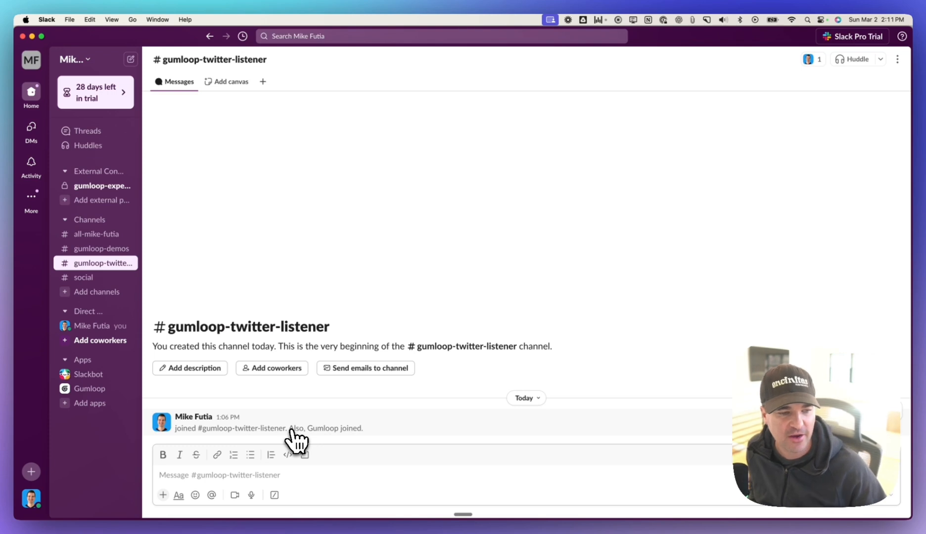
{"action": "mouse_move", "coordinate": [169, 522]}
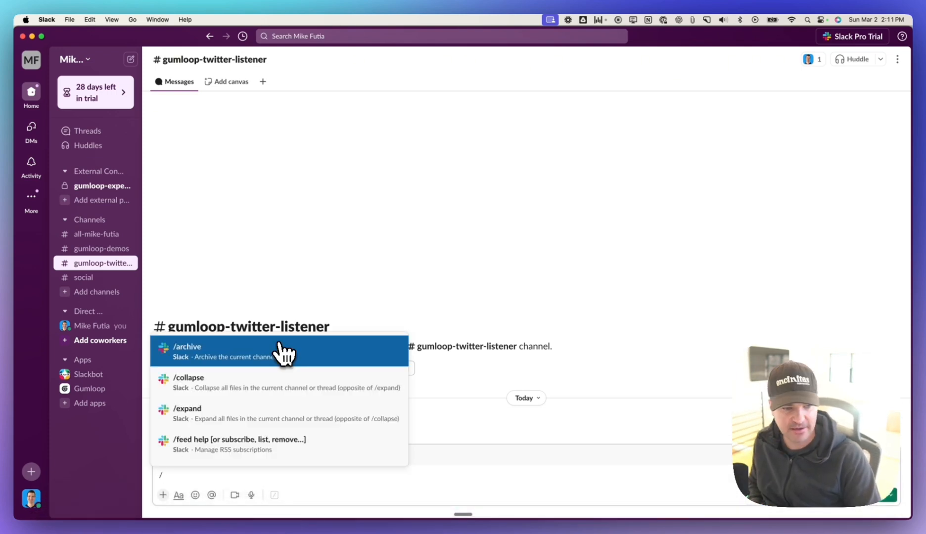
{"action": "type", "text": "invite"}
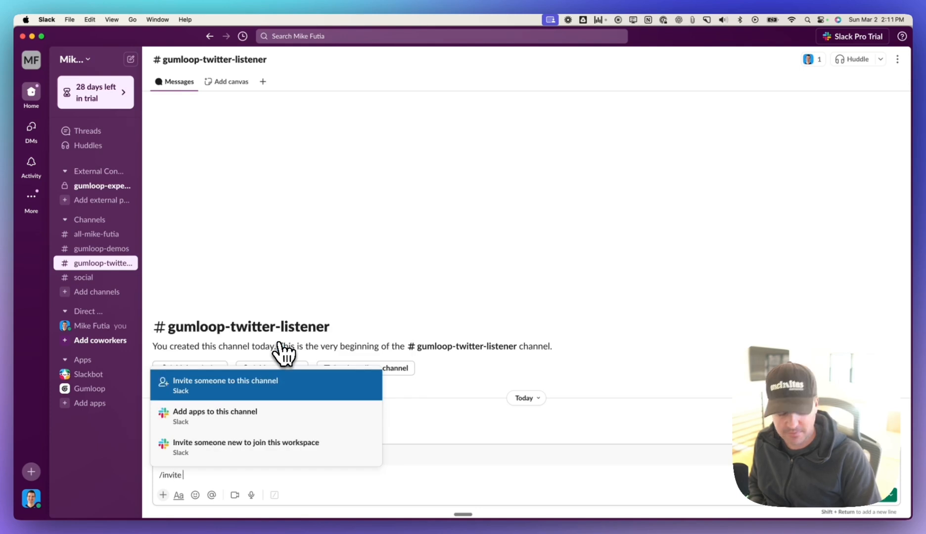
{"action": "type", "text": " @gum"}
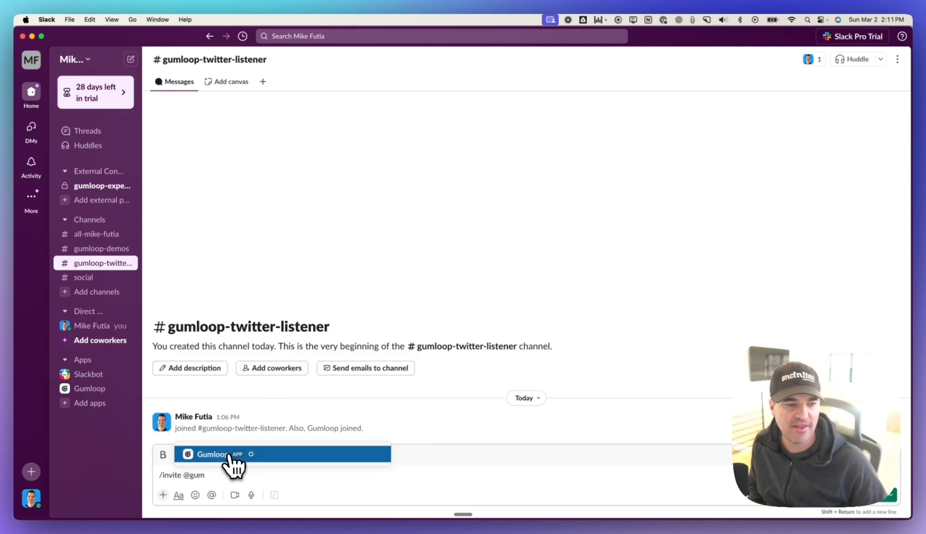
{"action": "key", "text": "Escape"}
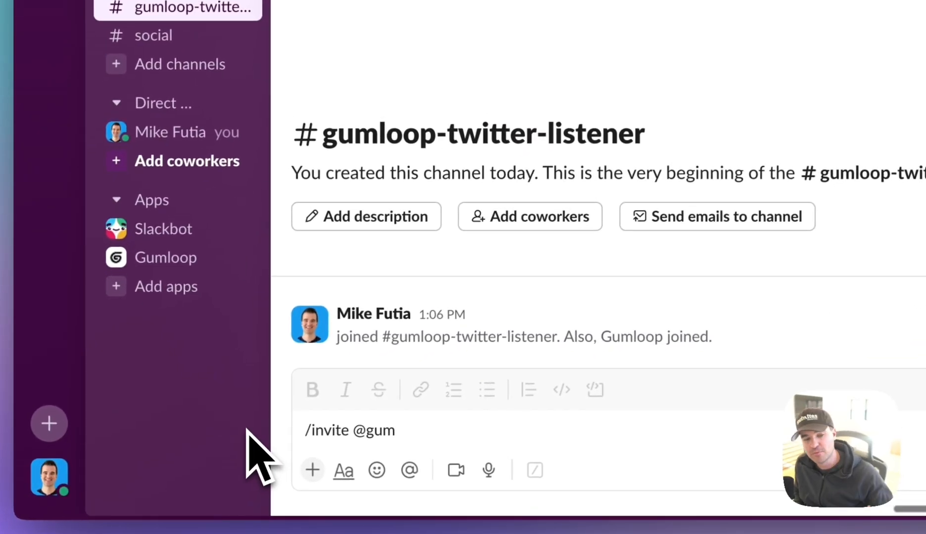
{"action": "left_click", "coordinate": [335, 426]}
{"action": "key", "text": "super+a"}
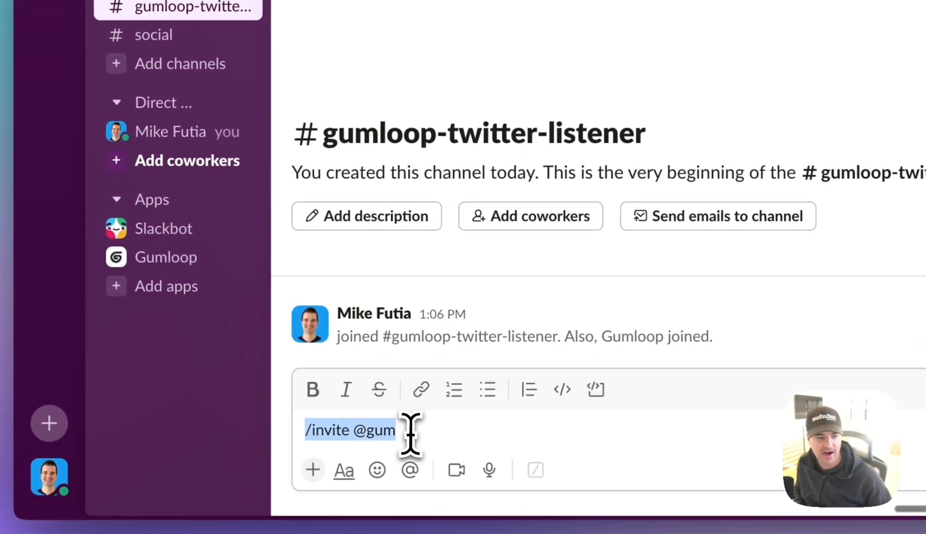
{"action": "key", "text": "BackSpace"}
{"action": "left_click", "coordinate": [203, 510]}
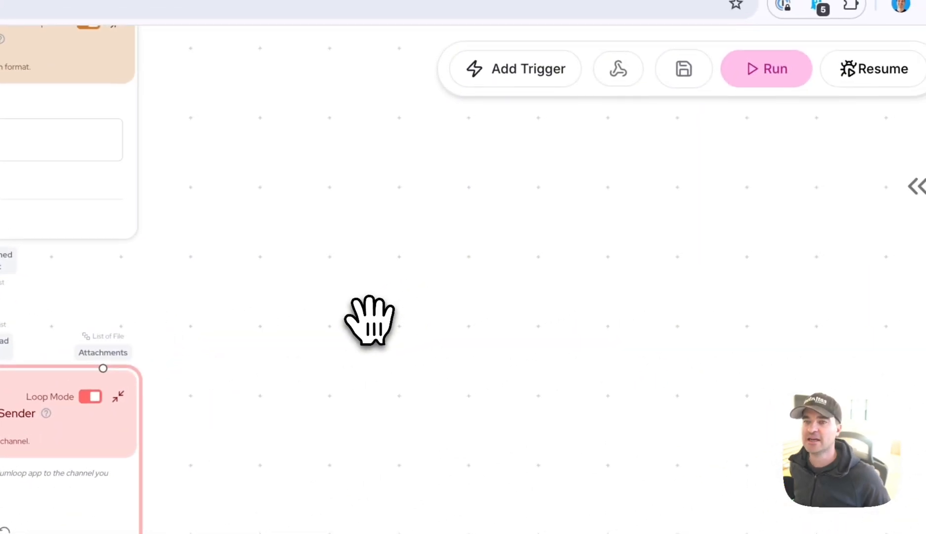
Run the flow and review the node results in the current run log, from the Categorizer to the Slack Message Sender.
{"action": "left_click_drag", "start_coordinate": [361, 317], "coordinate": [306, 434]}
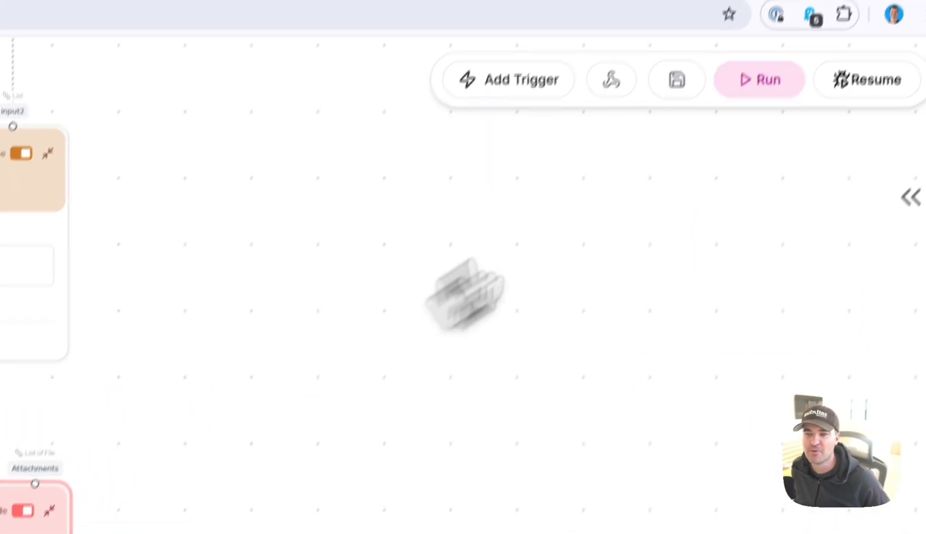
{"action": "left_click", "coordinate": [764, 69]}
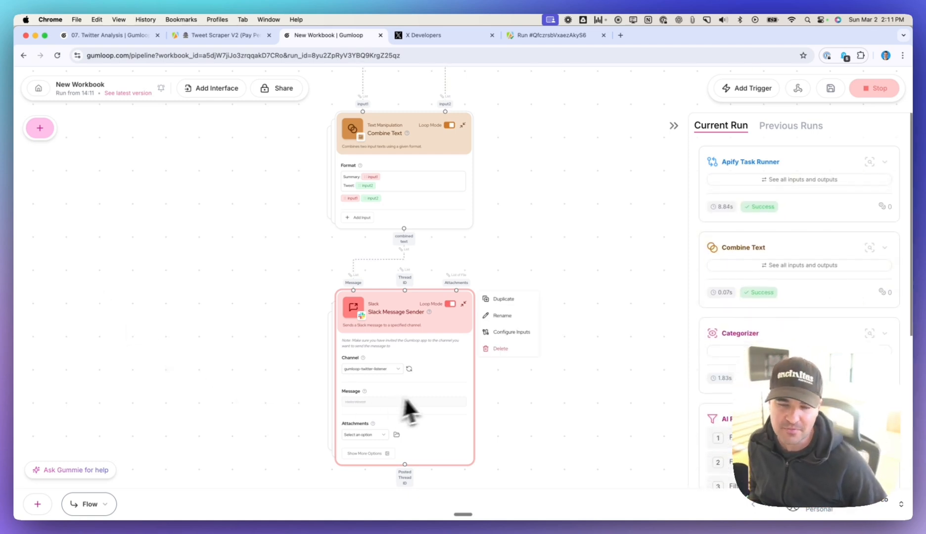
{"action": "scroll", "coordinate": [790, 219], "scroll_direction": "down", "scroll_amount": 3}
{"action": "scroll", "coordinate": [790, 219], "scroll_direction": "down", "scroll_amount": 3}
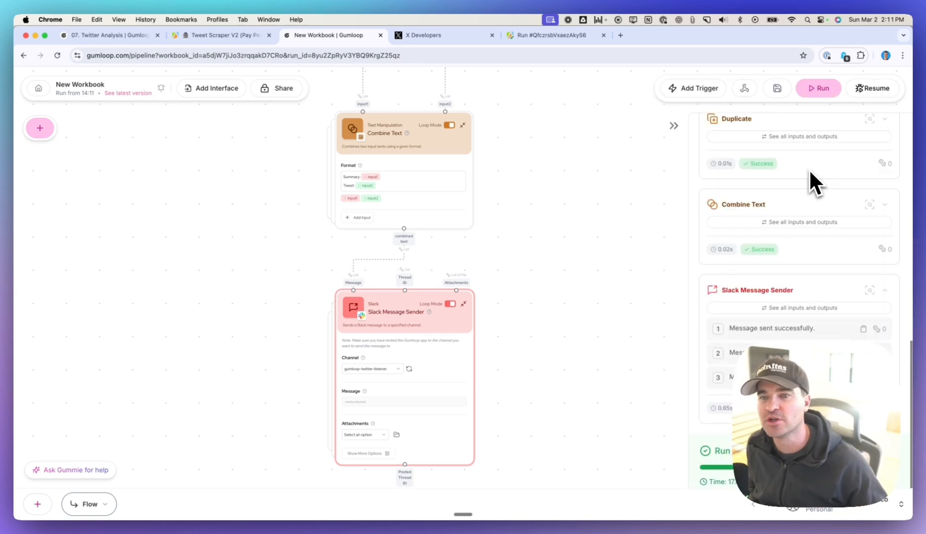
{"action": "scroll", "coordinate": [810, 171], "scroll_direction": "up", "scroll_amount": 5}
{"action": "scroll", "coordinate": [809, 169], "scroll_direction": "up", "scroll_amount": 4}
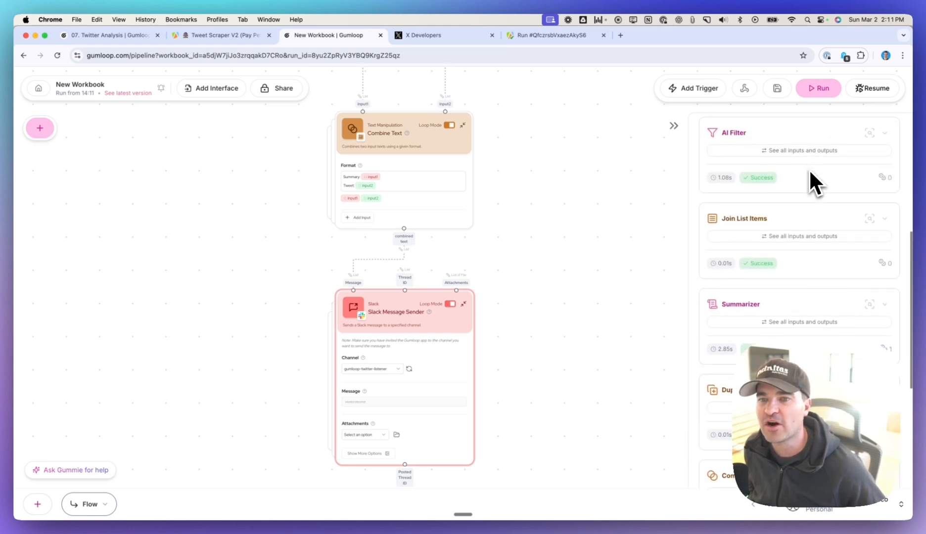
{"action": "scroll", "coordinate": [802, 290], "scroll_direction": "down", "scroll_amount": 1}
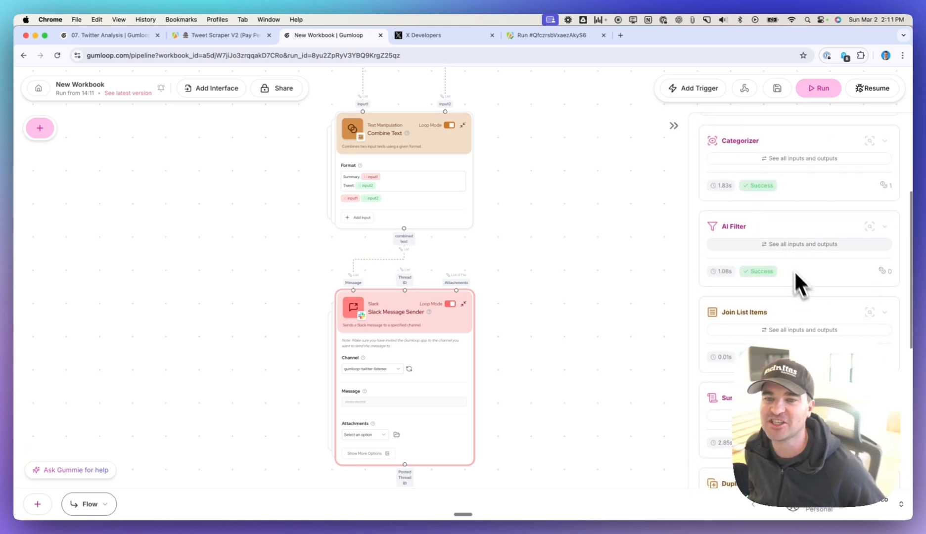
{"action": "scroll", "coordinate": [775, 299], "scroll_direction": "down", "scroll_amount": 1}
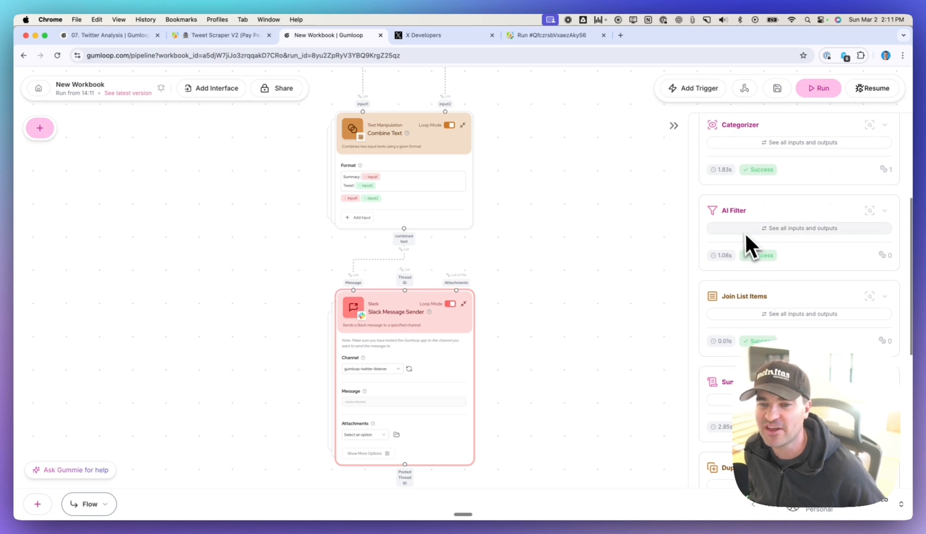
{"action": "scroll", "coordinate": [743, 228], "scroll_direction": "down", "scroll_amount": 4}
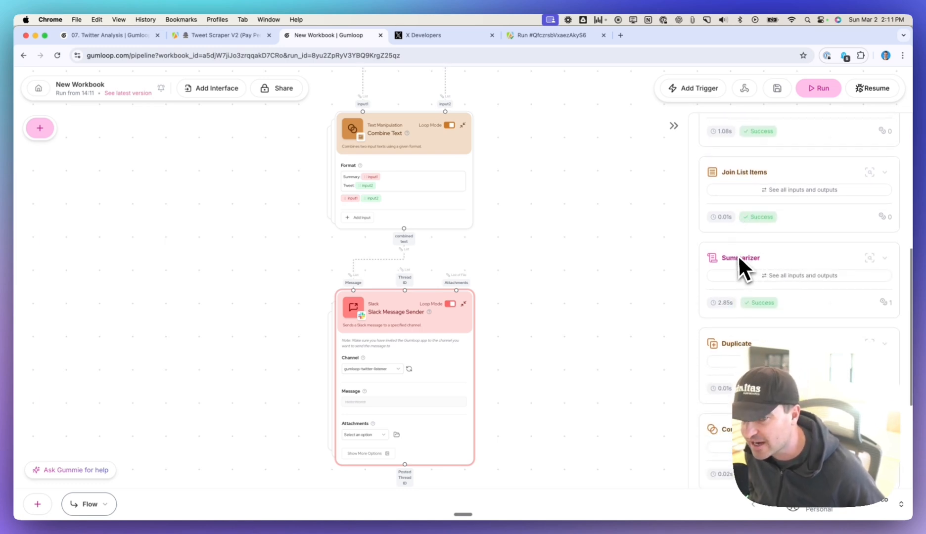
Check the Slack Message Sender result at the end of the run log and switch to Slack.
{"action": "scroll", "coordinate": [736, 258], "scroll_direction": "down", "scroll_amount": 5}
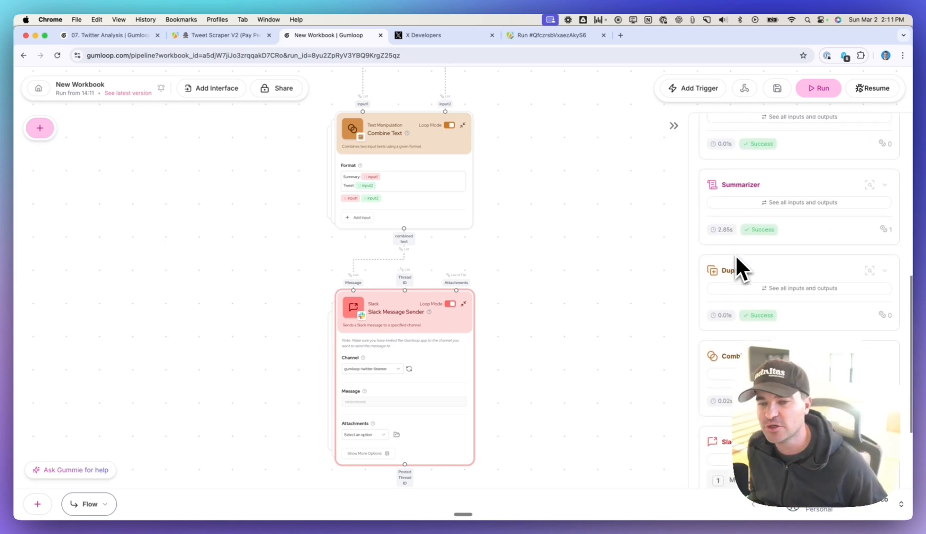
{"action": "scroll", "coordinate": [737, 267], "scroll_direction": "down", "scroll_amount": 2}
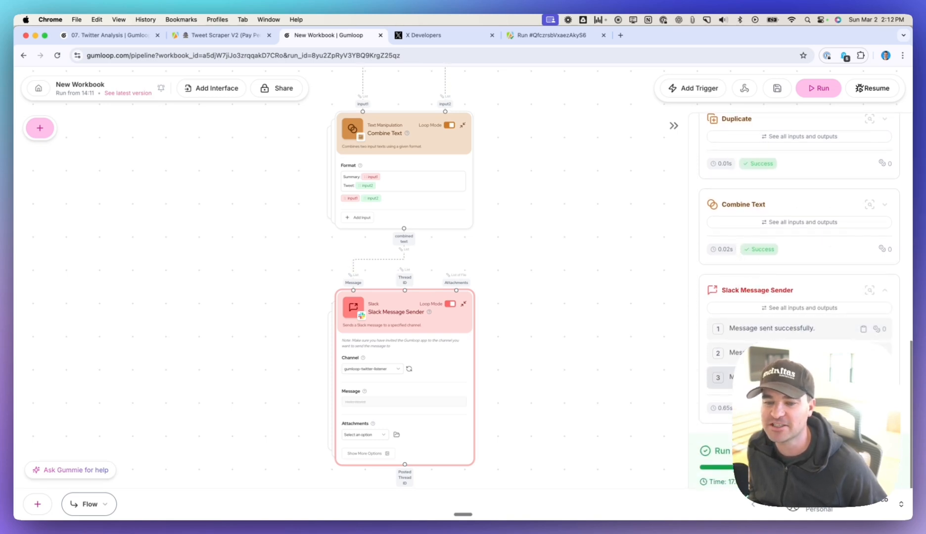
{"action": "mouse_move", "coordinate": [422, 522]}
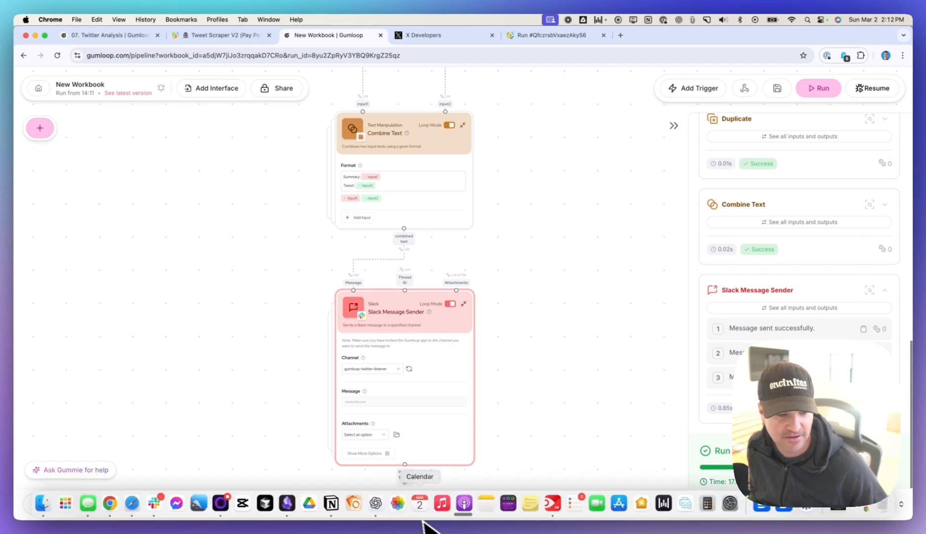
{"action": "left_click", "coordinate": [154, 503]}
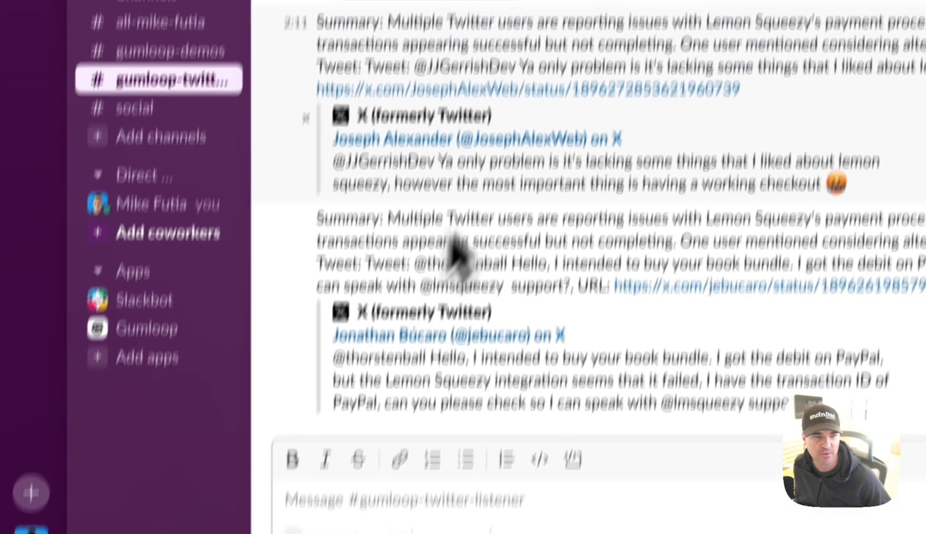
Read the summary in the first Gumloop message posted to the gumloop-twitter-listener channel.
{"action": "scroll", "coordinate": [484, 231], "scroll_direction": "up", "scroll_amount": 5}
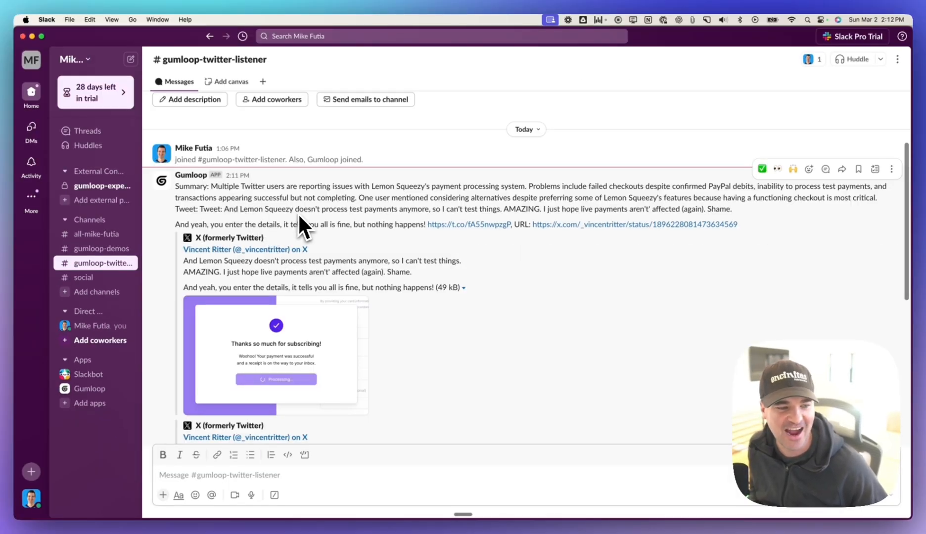
{"action": "left_click_drag", "start_coordinate": [234, 186], "coordinate": [521, 211]}
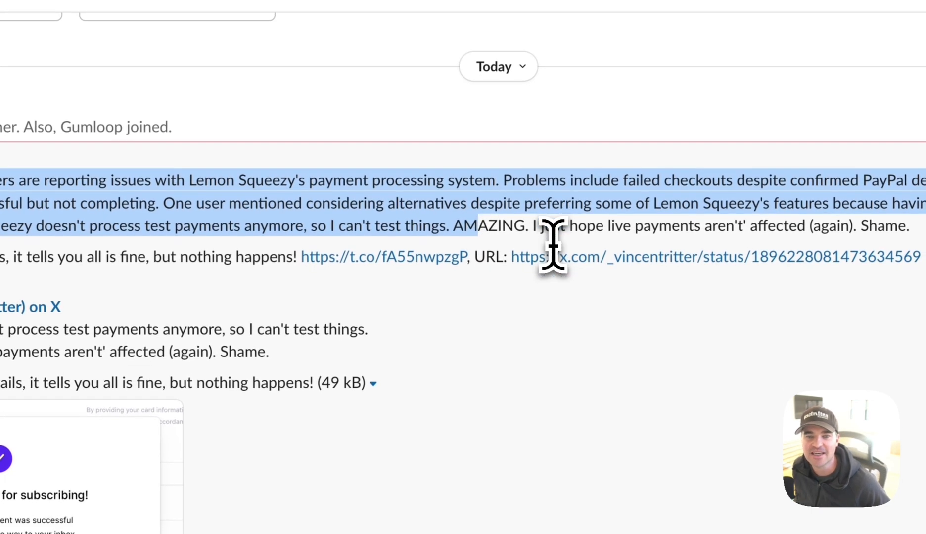
{"action": "left_click", "coordinate": [578, 184]}
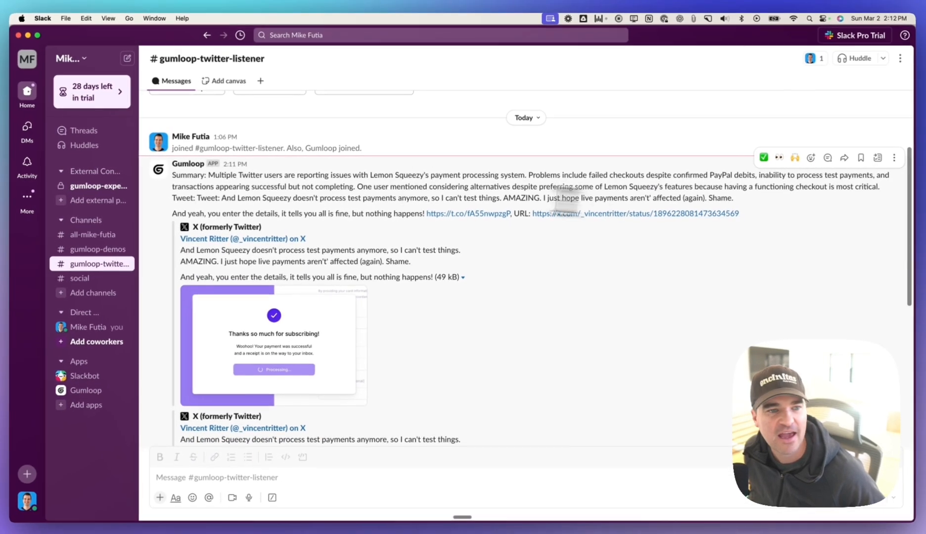
{"action": "scroll", "coordinate": [324, 196], "scroll_direction": "down", "scroll_amount": 2}
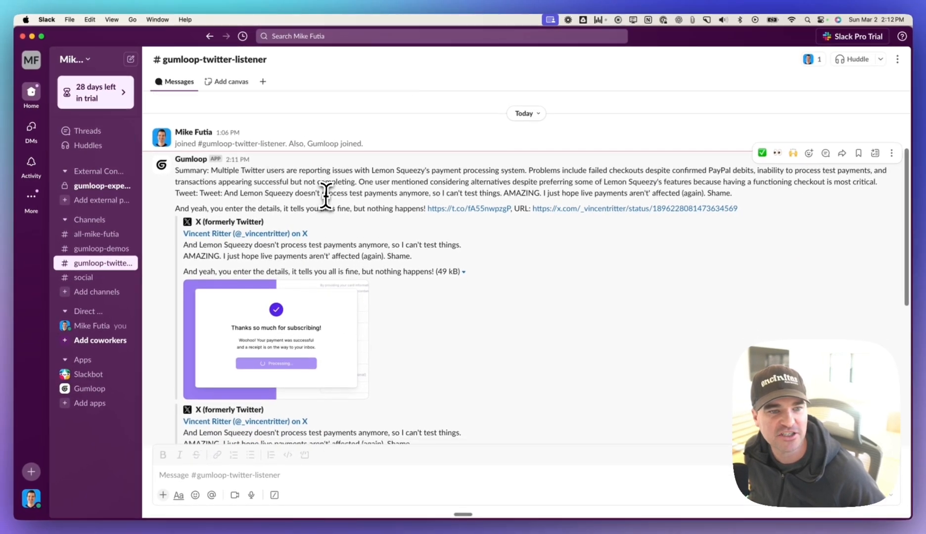
{"action": "scroll", "coordinate": [398, 197], "scroll_direction": "down", "scroll_amount": 1}
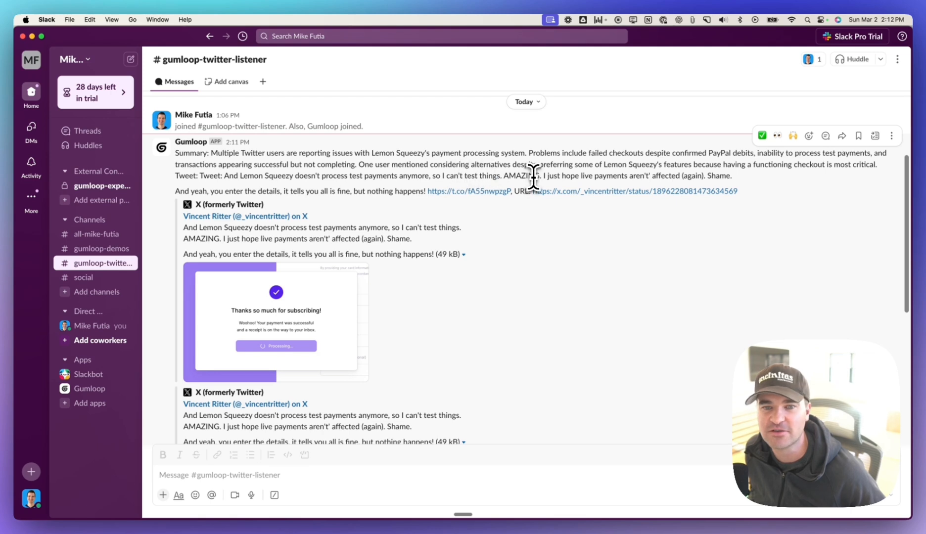
{"action": "scroll", "coordinate": [533, 177], "scroll_direction": "down", "scroll_amount": 1}
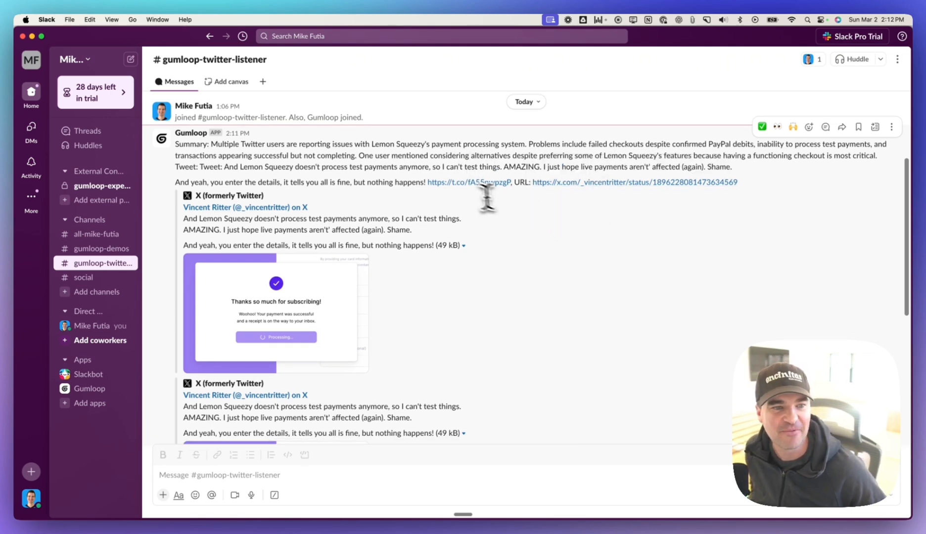
{"action": "scroll", "coordinate": [482, 195], "scroll_direction": "down", "scroll_amount": 2}
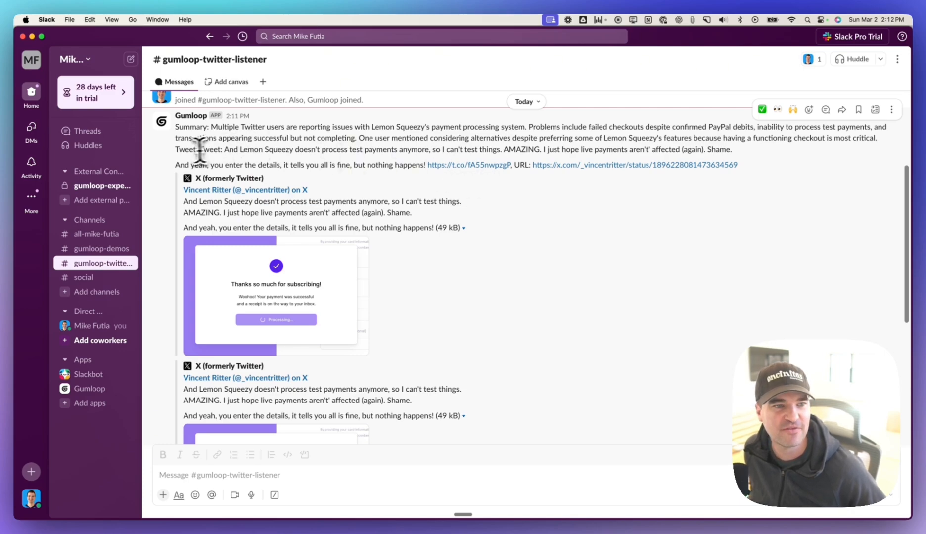
Examine the "Tweet:" labels and the tweet text beneath the summary in the first Gumloop message.
{"action": "left_click_drag", "start_coordinate": [176, 150], "coordinate": [221, 150]}
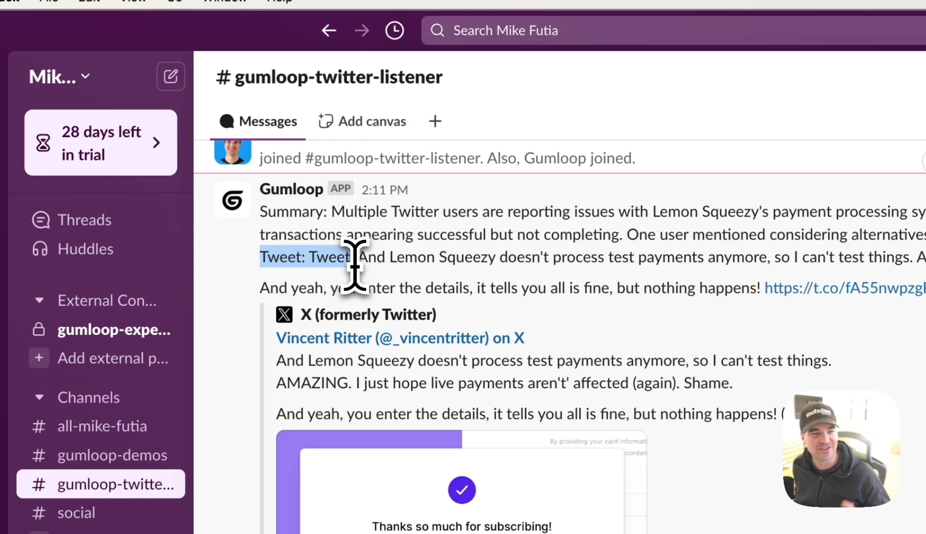
{"action": "left_click", "coordinate": [355, 265]}
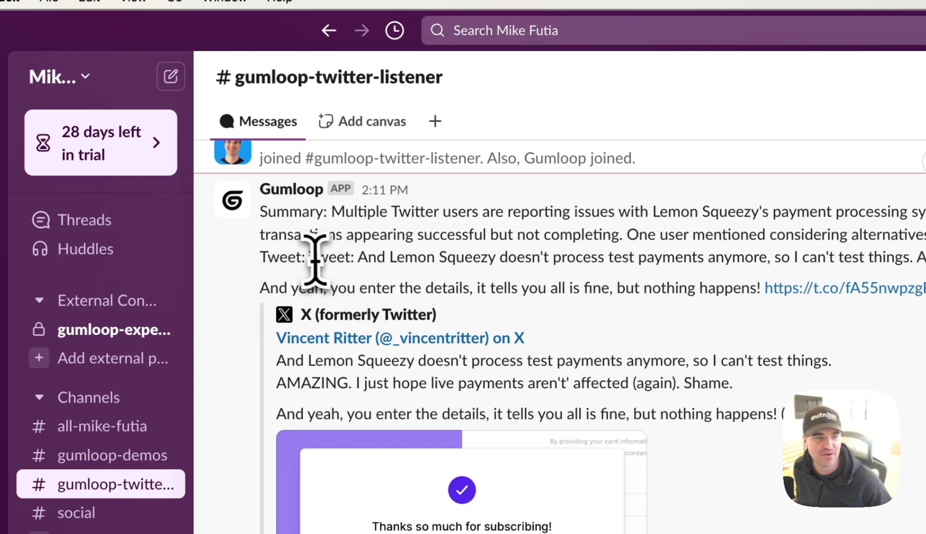
{"action": "left_click_drag", "start_coordinate": [310, 257], "coordinate": [369, 257]}
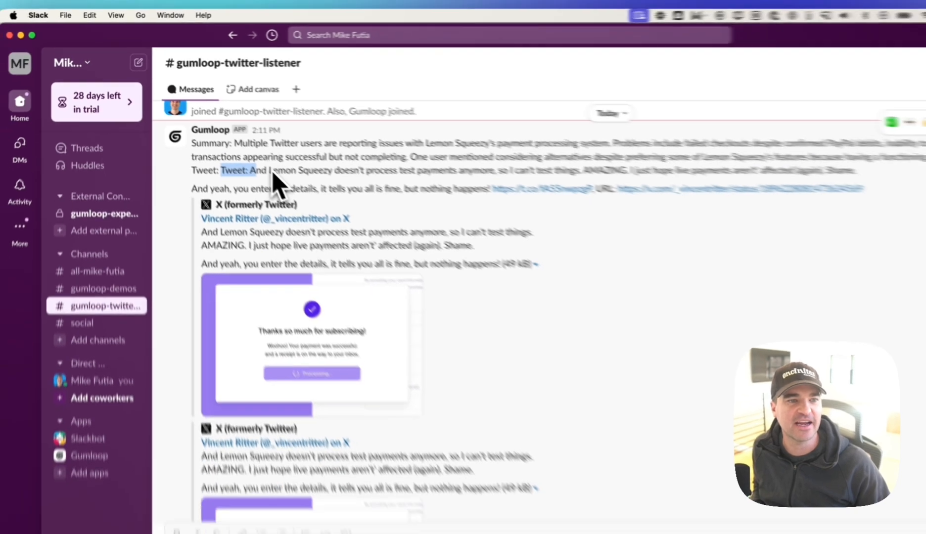
{"action": "scroll", "coordinate": [394, 260], "scroll_direction": "up", "scroll_amount": 3}
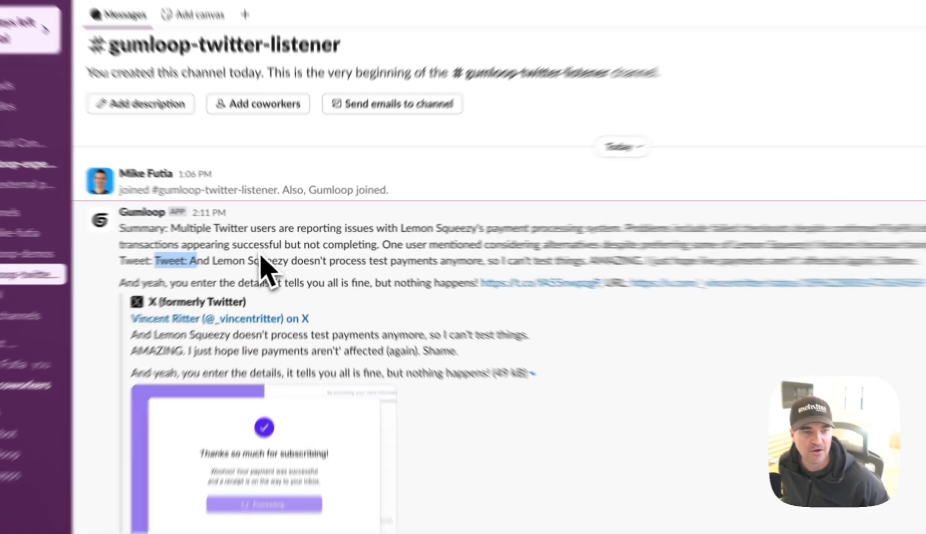
{"action": "left_click_drag", "start_coordinate": [261, 257], "coordinate": [507, 260]}
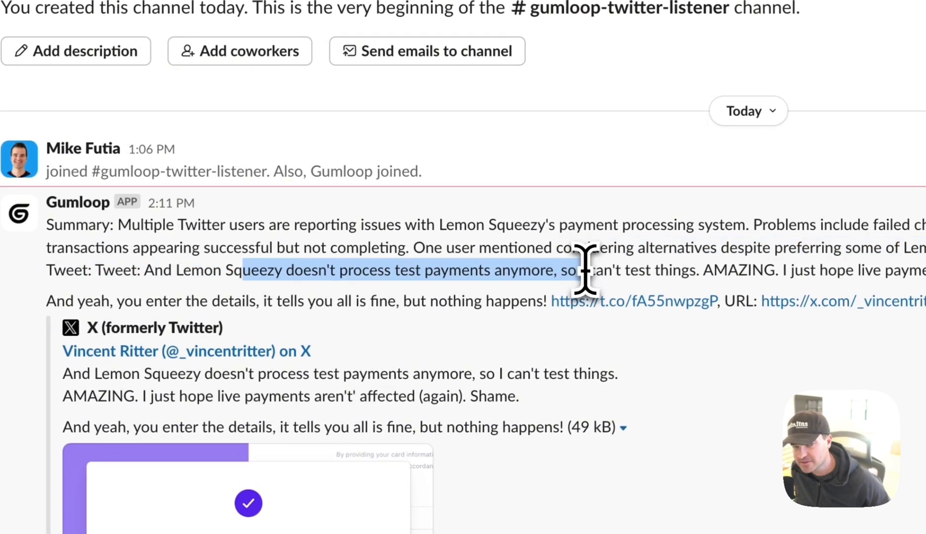
{"action": "left_click_drag", "start_coordinate": [585, 269], "coordinate": [592, 272]}
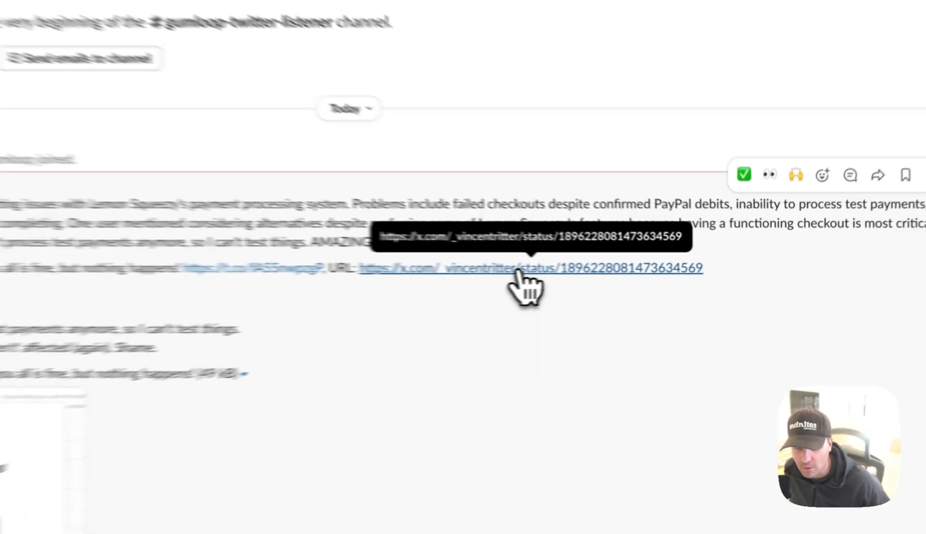
Open the X post linked in the first Gumloop message and read the post and its replies.
{"action": "left_click", "coordinate": [631, 270]}
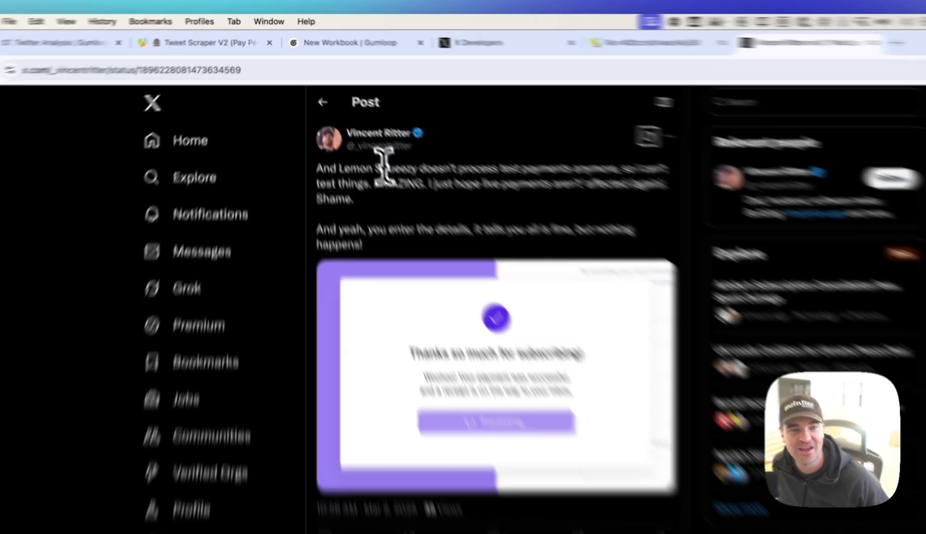
{"action": "left_click_drag", "start_coordinate": [346, 140], "coordinate": [384, 140]}
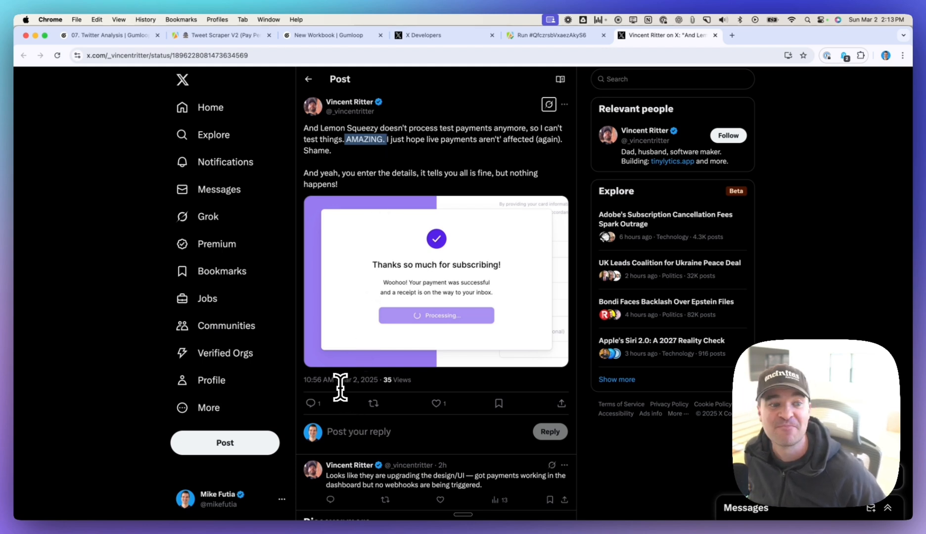
{"action": "scroll", "coordinate": [340, 387], "scroll_direction": "down", "scroll_amount": 3}
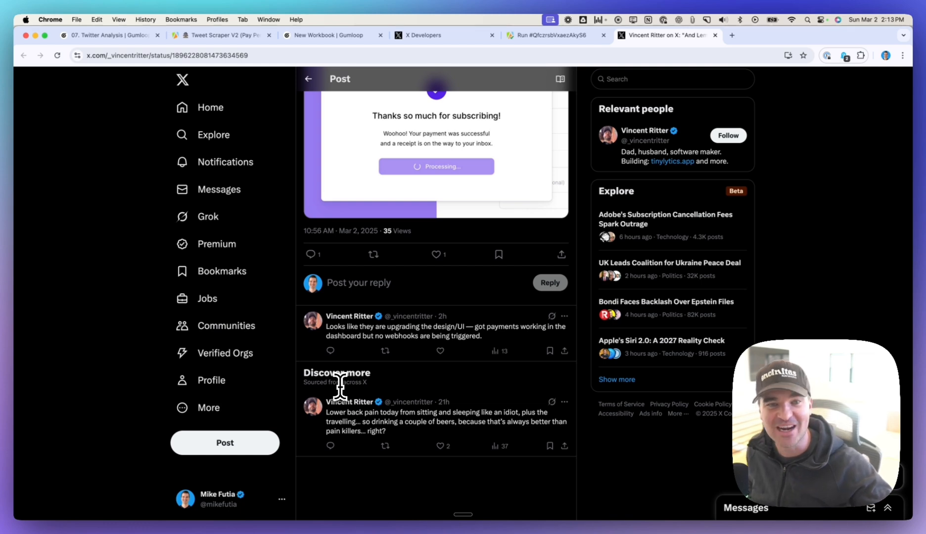
{"action": "scroll", "coordinate": [341, 376], "scroll_direction": "up", "scroll_amount": 1}
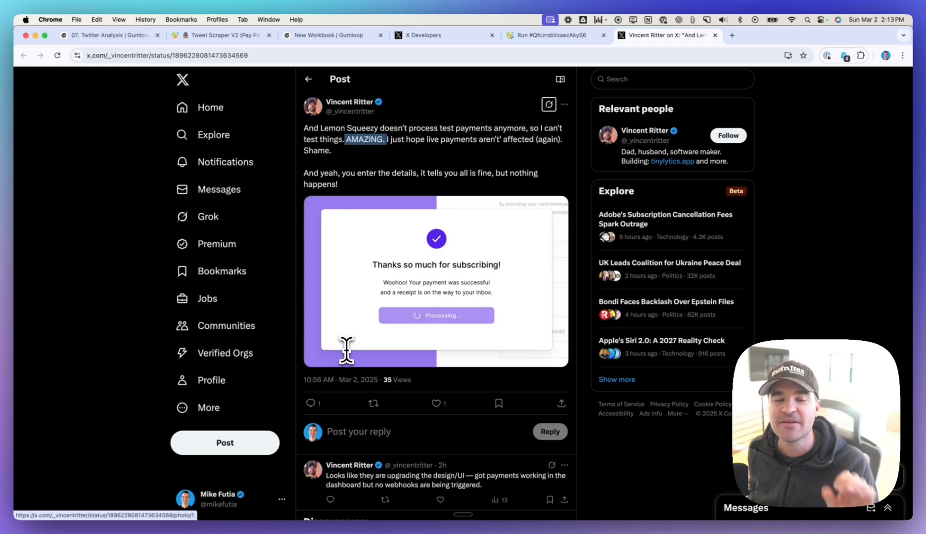
Return to Slack and examine the tweet text in the second Gumloop message.
{"action": "left_click", "coordinate": [159, 514]}
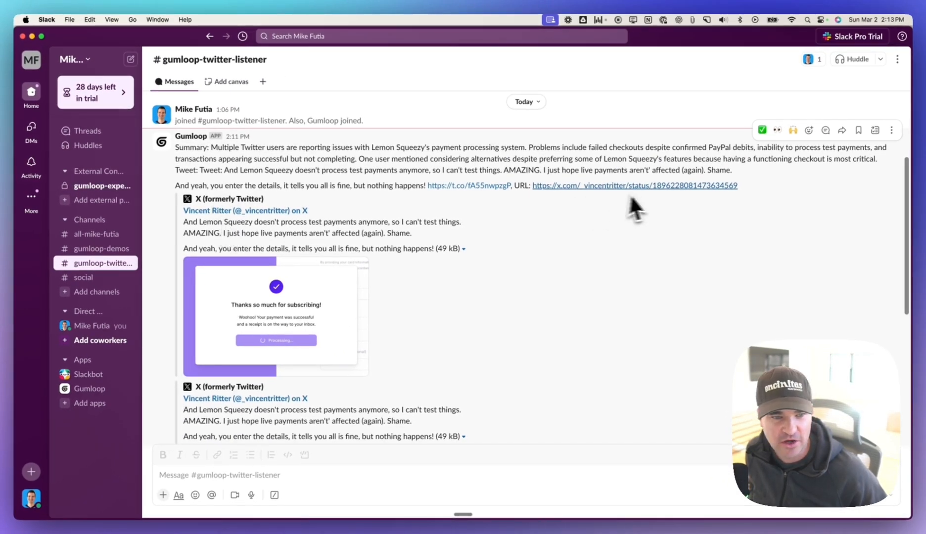
{"action": "scroll", "coordinate": [514, 210], "scroll_direction": "down", "scroll_amount": 2}
{"action": "scroll", "coordinate": [514, 211], "scroll_direction": "down", "scroll_amount": 10}
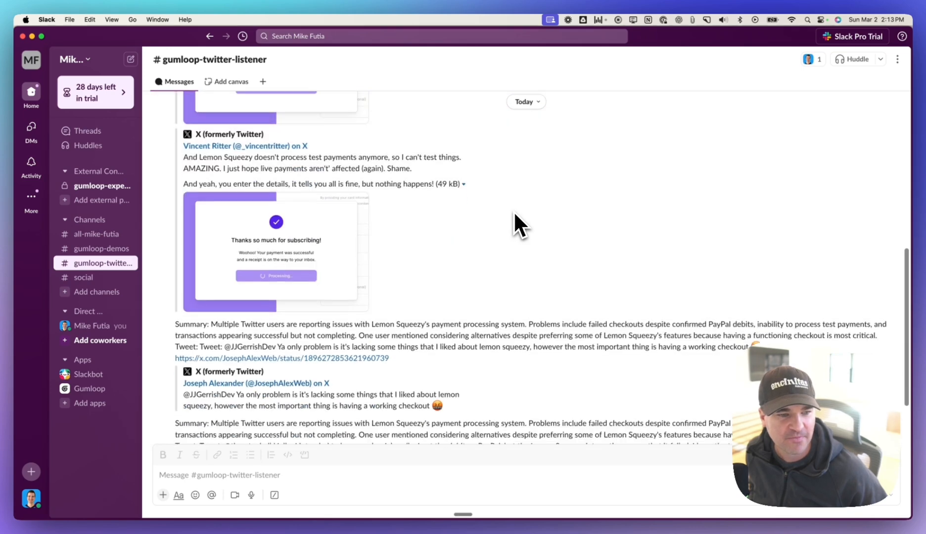
{"action": "scroll", "coordinate": [257, 271], "scroll_direction": "down", "scroll_amount": 2}
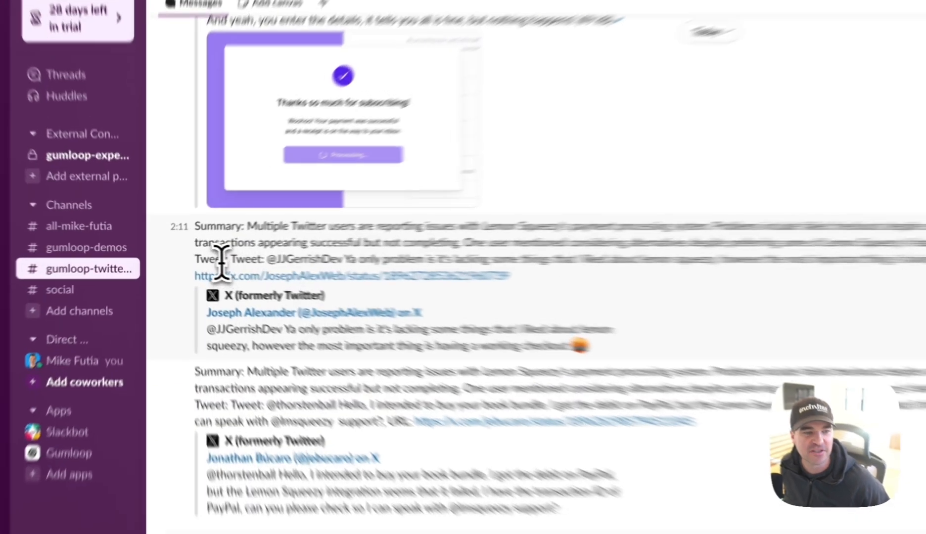
{"action": "left_click_drag", "start_coordinate": [200, 257], "coordinate": [322, 257]}
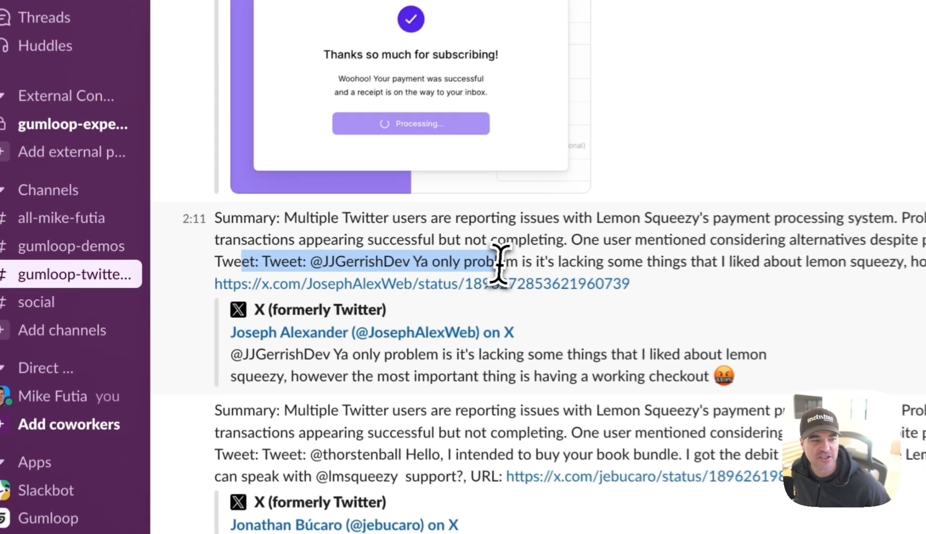
{"action": "left_click", "coordinate": [517, 265]}
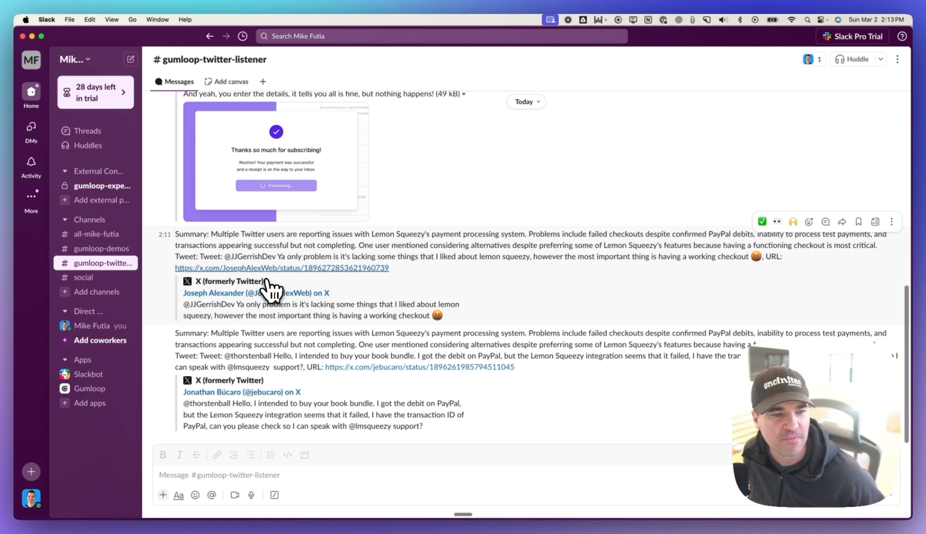
Open the X post linked in the second Gumloop message and read its complaint about lacking a working checkout.
{"action": "left_click", "coordinate": [330, 268]}
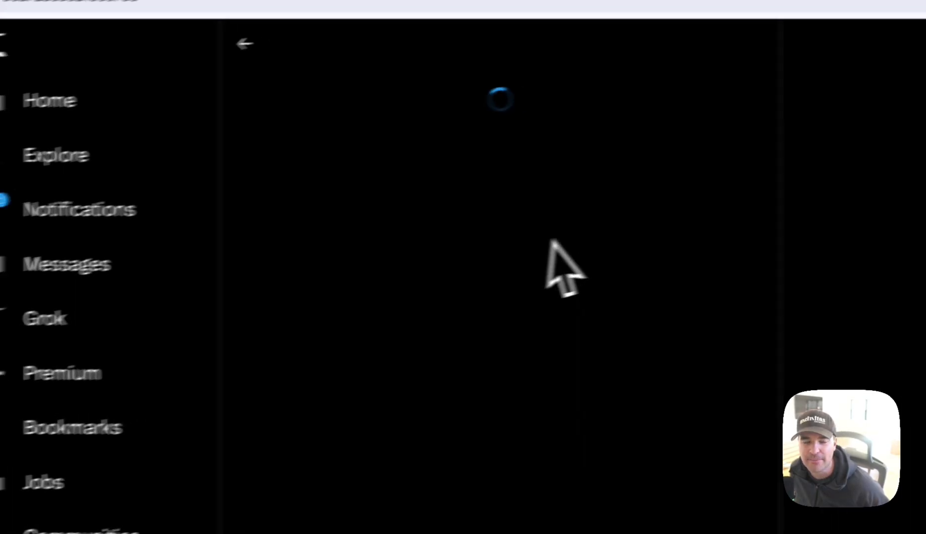
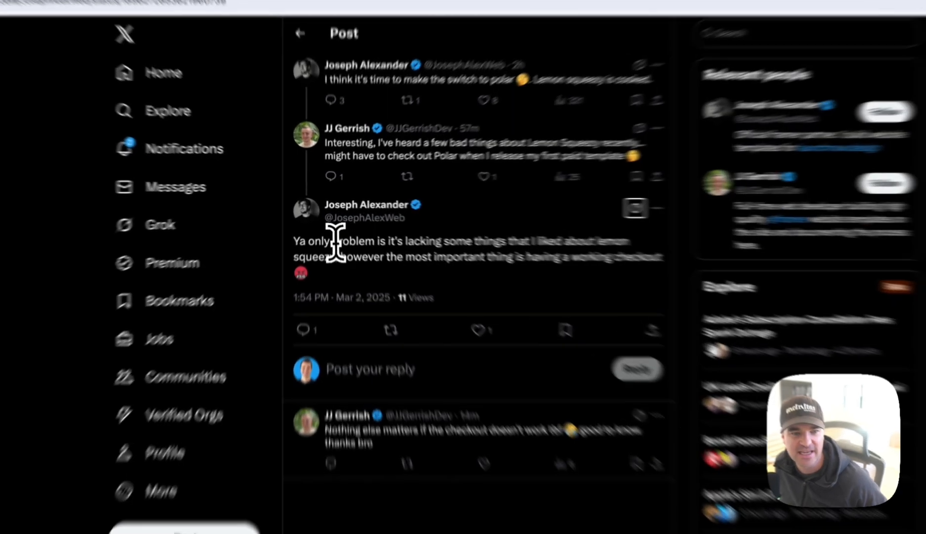
{"action": "left_click_drag", "start_coordinate": [329, 229], "coordinate": [376, 230]}
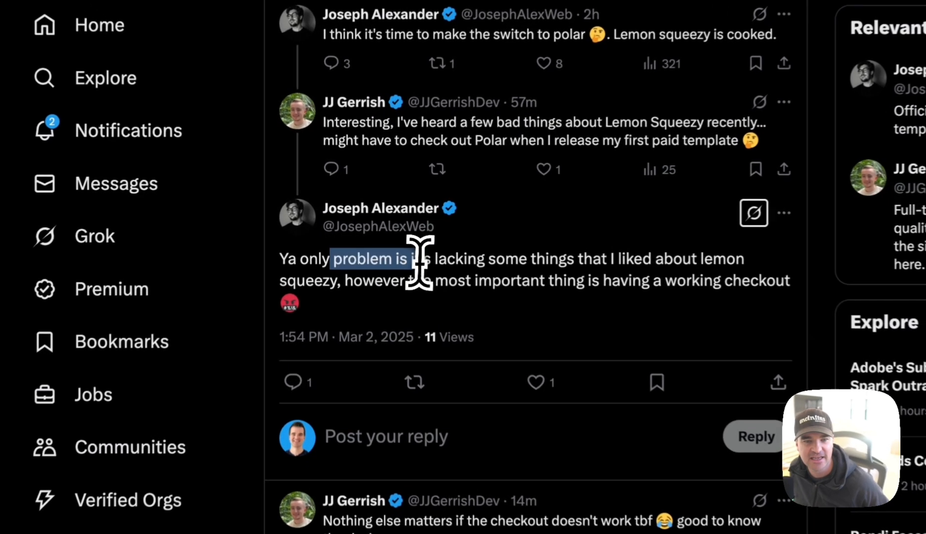
{"action": "left_click_drag", "start_coordinate": [419, 262], "coordinate": [589, 262]}
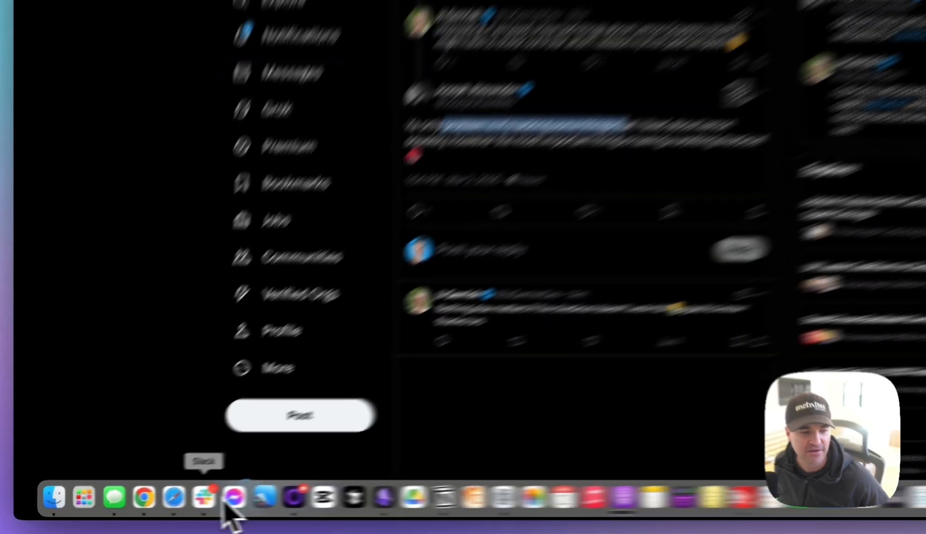
Return to Slack and examine the summary and PayPal book bundle tweet in the third Gumloop message.
{"action": "left_click", "coordinate": [154, 503]}
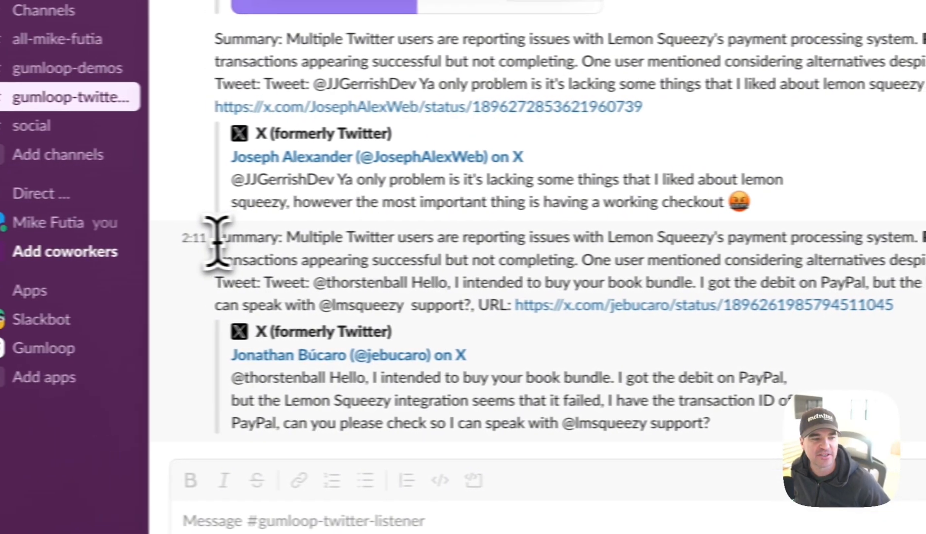
{"action": "left_click_drag", "start_coordinate": [216, 242], "coordinate": [293, 243]}
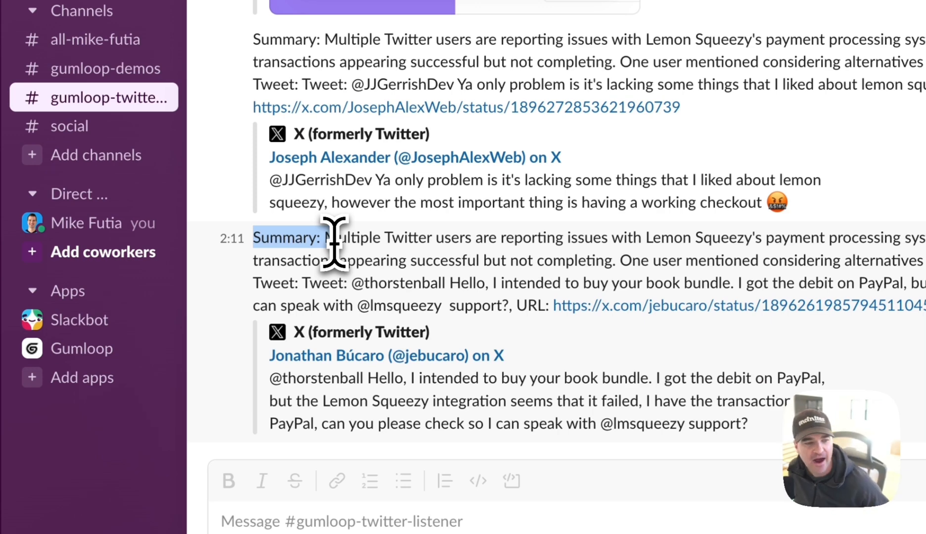
{"action": "left_click_drag", "start_coordinate": [254, 287], "coordinate": [474, 293]}
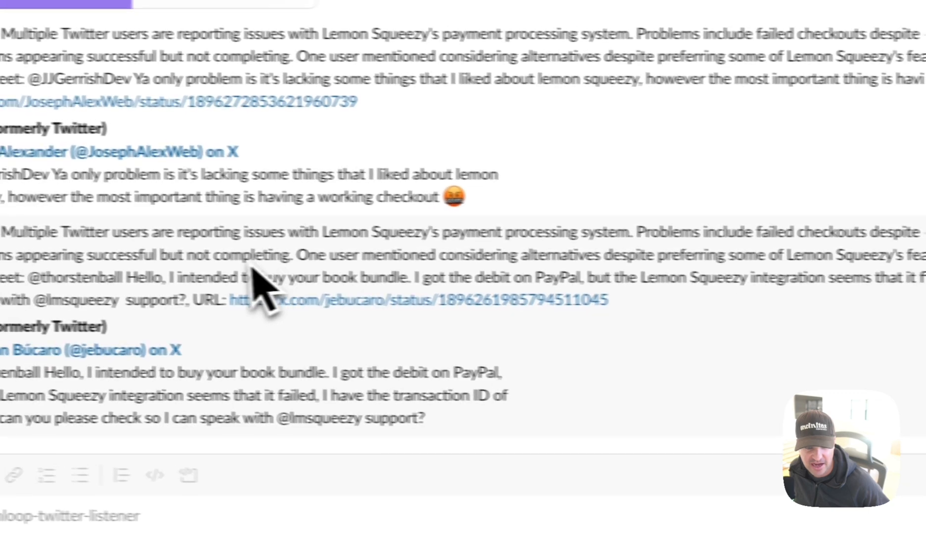
{"action": "left_click_drag", "start_coordinate": [190, 277], "coordinate": [350, 278]}
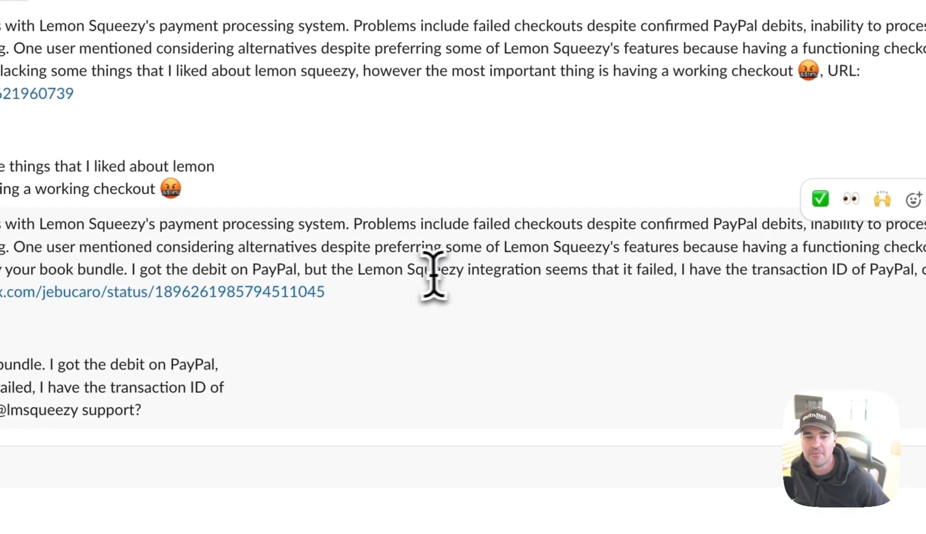
{"action": "left_click_drag", "start_coordinate": [764, 281], "coordinate": [890, 302]}
{"action": "left_click_drag", "start_coordinate": [553, 297], "coordinate": [624, 292]}
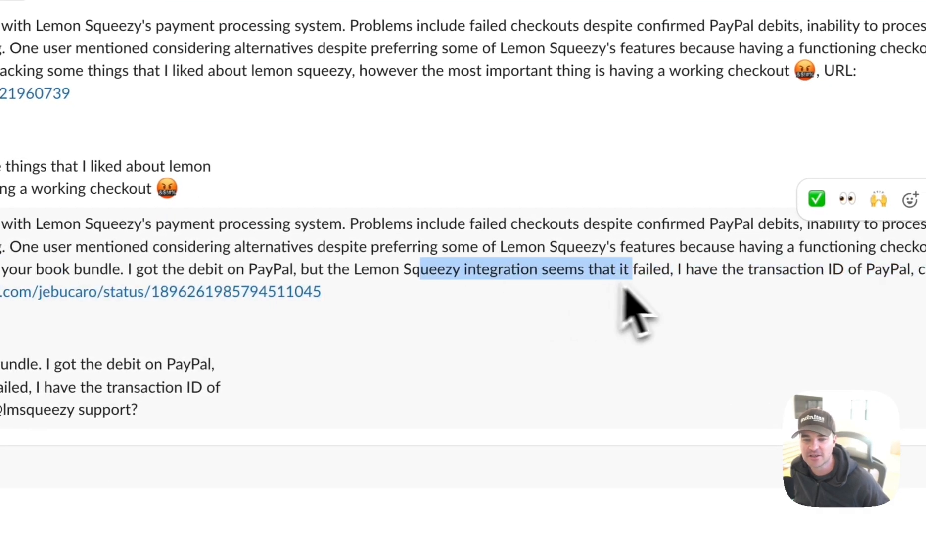
Open the X post linked in the third Gumloop message, read its Lemon Squeezy integration complaint, and return to Slack.
{"action": "left_click", "coordinate": [62, 291]}
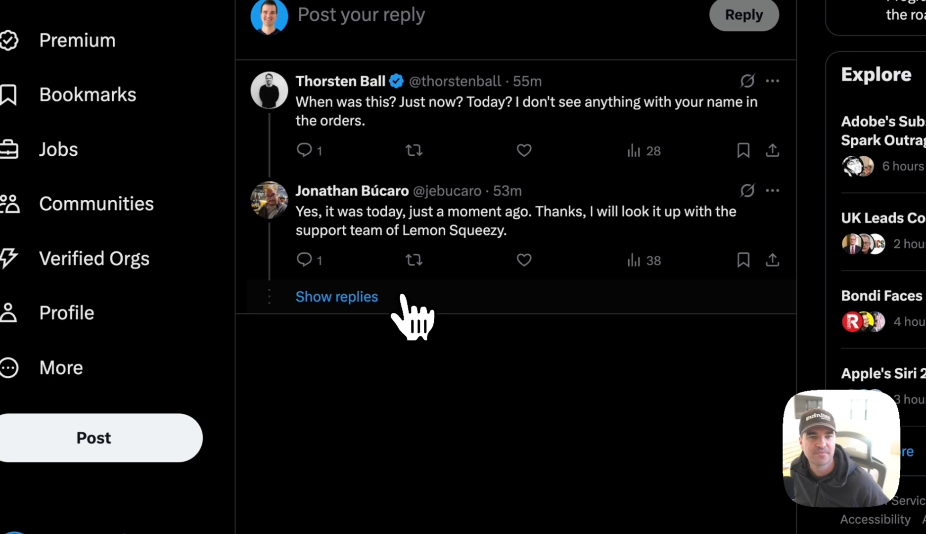
{"action": "mouse_move", "coordinate": [342, 105]}
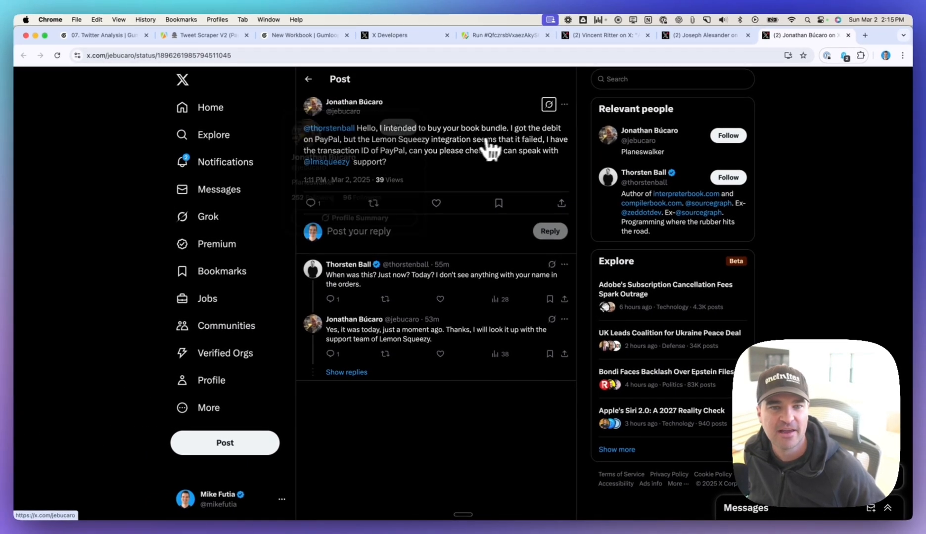
{"action": "mouse_move", "coordinate": [347, 134]}
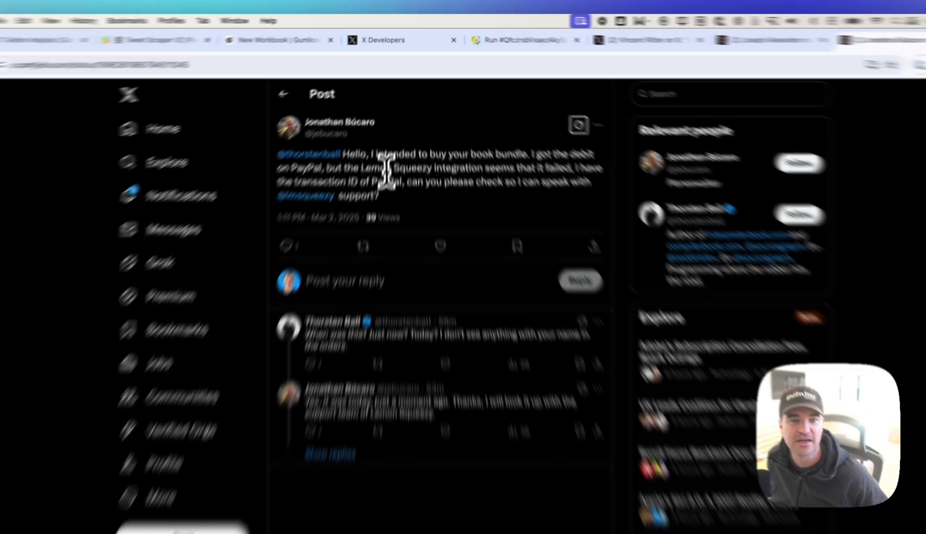
{"action": "left_click_drag", "start_coordinate": [387, 140], "coordinate": [496, 139]}
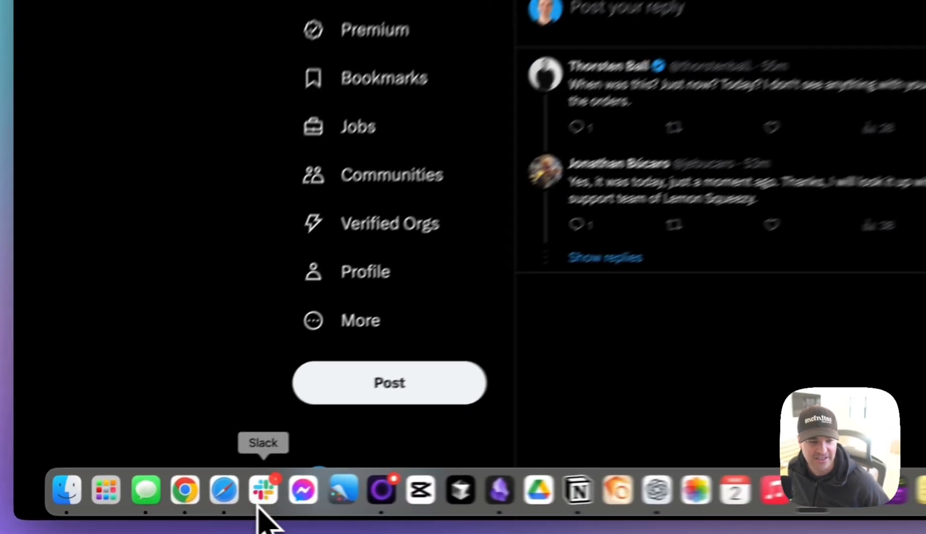
{"action": "left_click", "coordinate": [155, 520]}
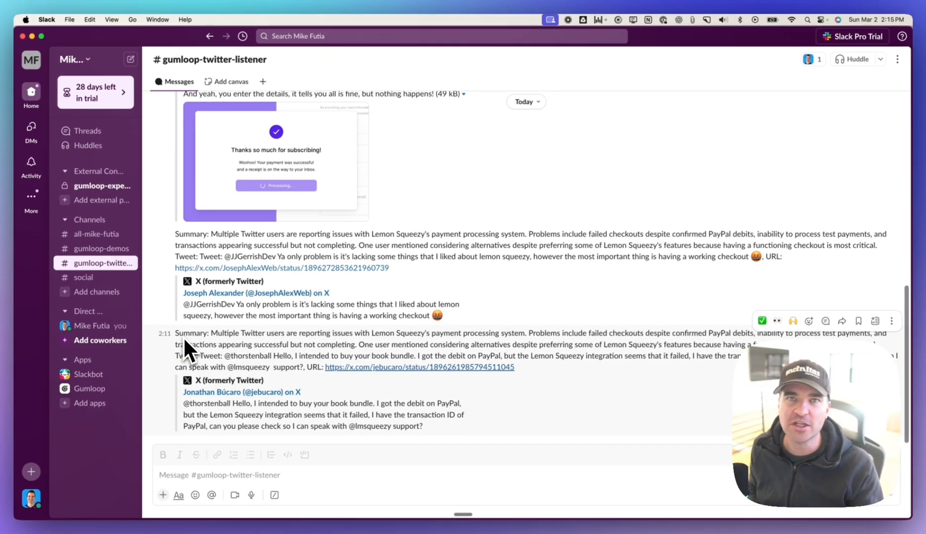
Switch to the Gumloop workbook in Chrome and review the flow from the Combine Text node back to the Apify Task Runner.
{"action": "mouse_move", "coordinate": [108, 517]}
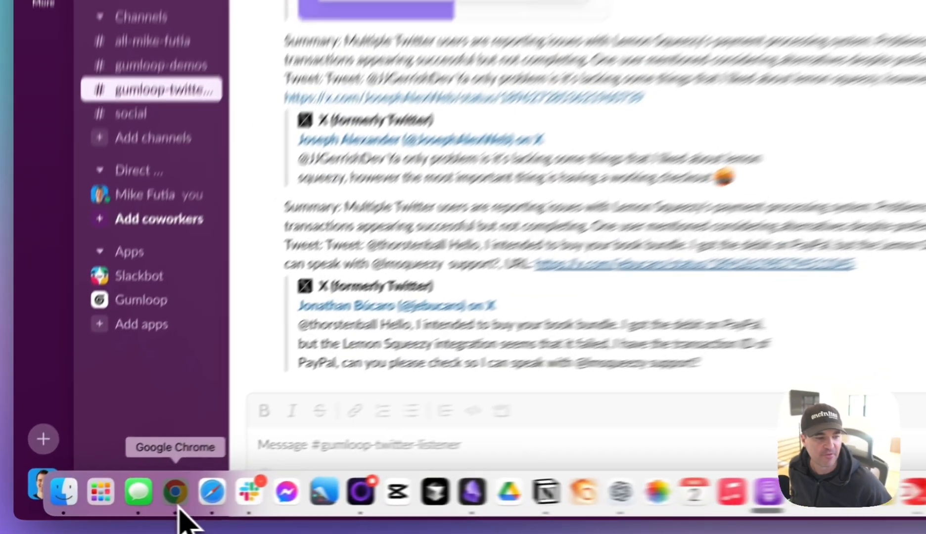
{"action": "left_click", "coordinate": [111, 509]}
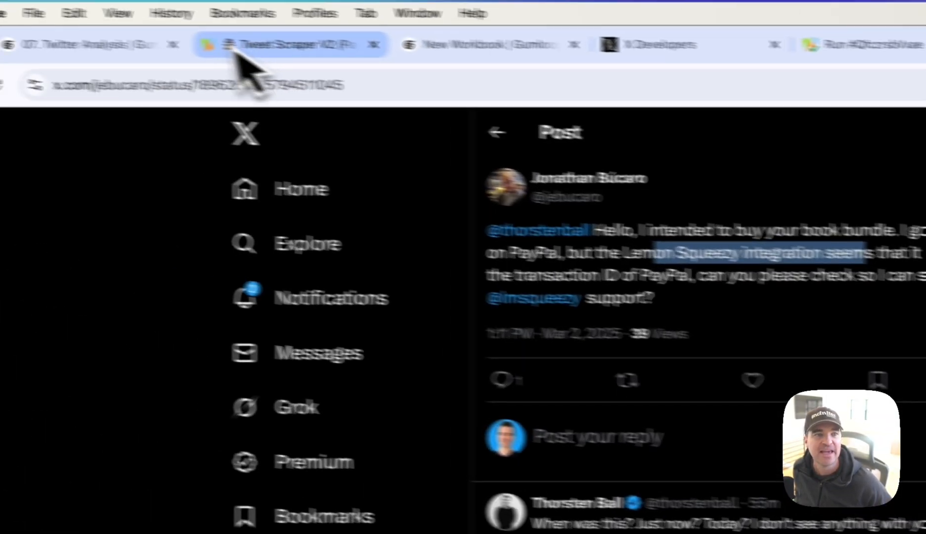
{"action": "left_click", "coordinate": [453, 55]}
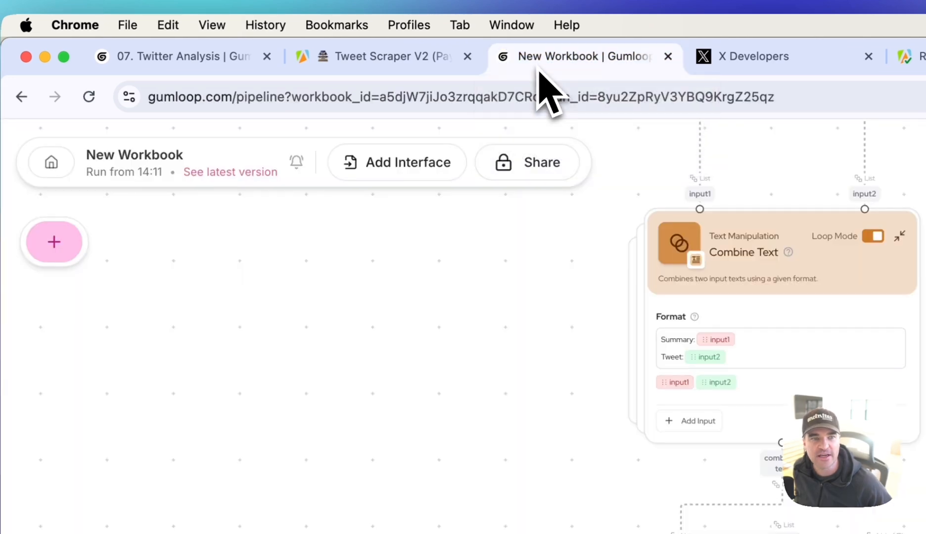
{"action": "left_click_drag", "start_coordinate": [525, 299], "coordinate": [463, 513]}
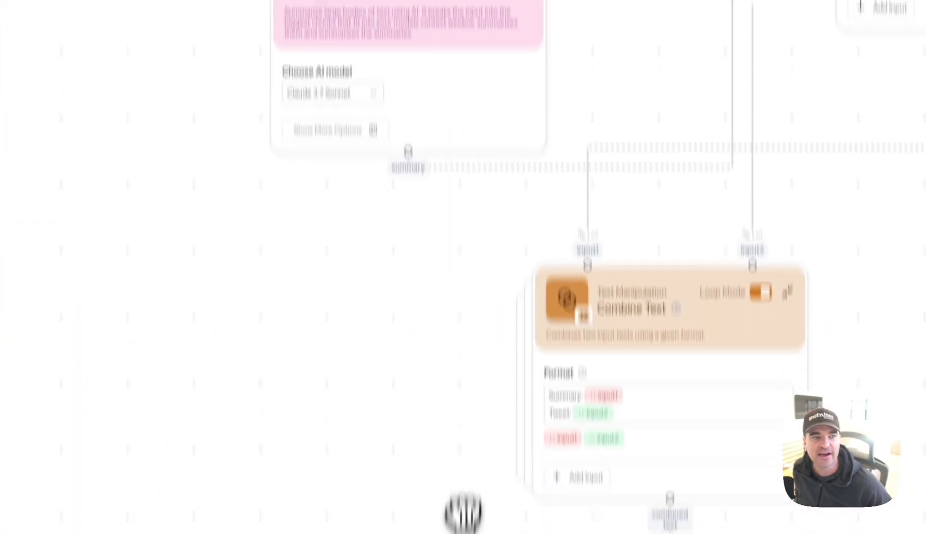
{"action": "left_click_drag", "start_coordinate": [435, 234], "coordinate": [433, 402]}
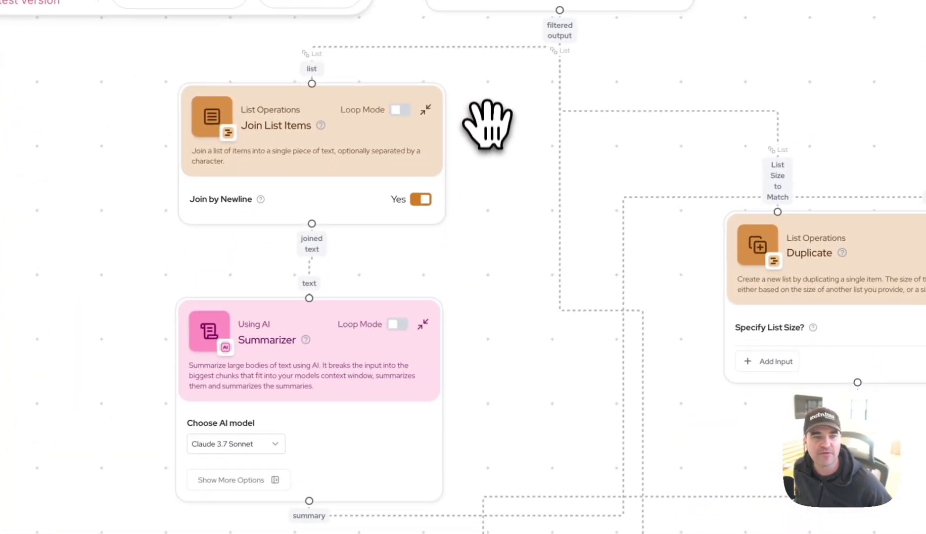
{"action": "left_click_drag", "start_coordinate": [486, 142], "coordinate": [518, 420]}
{"action": "left_click_drag", "start_coordinate": [445, 119], "coordinate": [462, 458]}
{"action": "left_click_drag", "start_coordinate": [450, 37], "coordinate": [457, 363]}
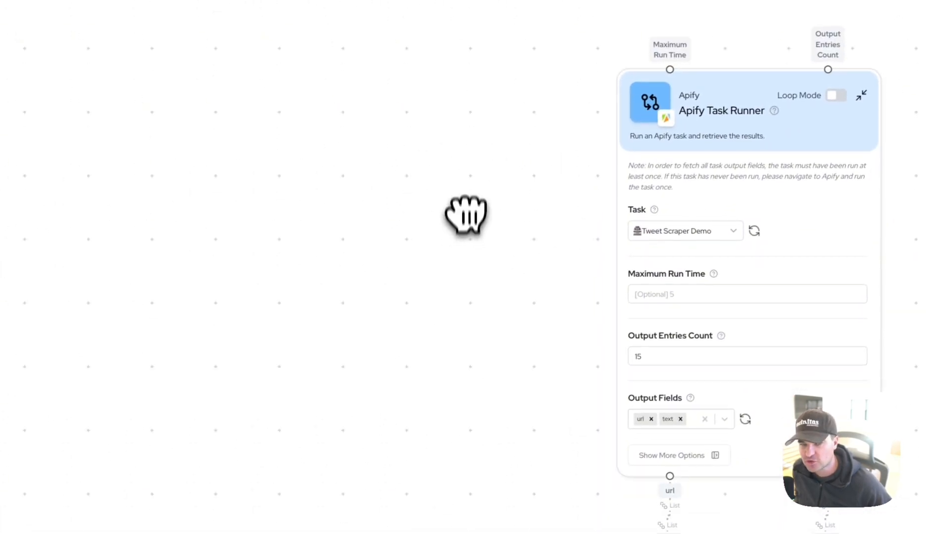
{"action": "left_click_drag", "start_coordinate": [488, 131], "coordinate": [542, 245]}
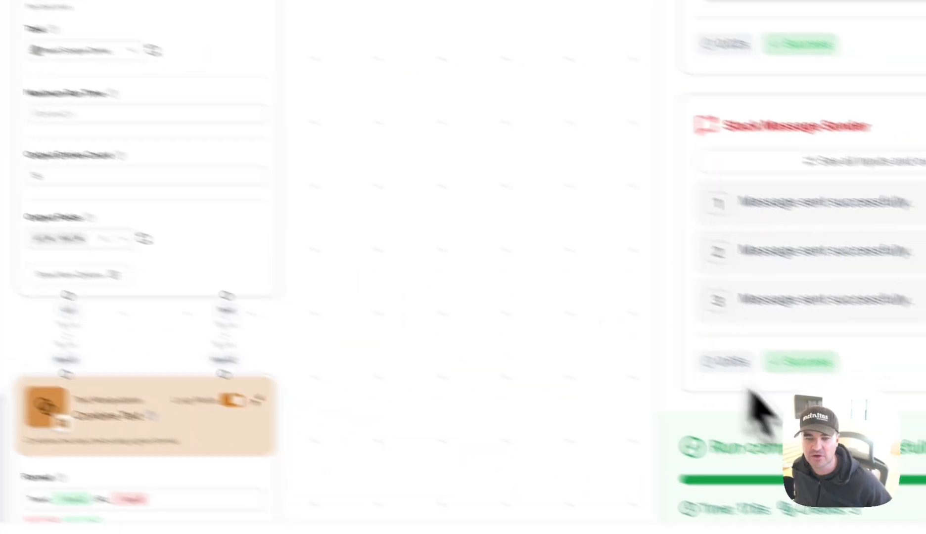
Create a time trigger for the flow, generating its schedule from the description "every morning at 9am".
{"action": "left_click", "coordinate": [27, 168]}
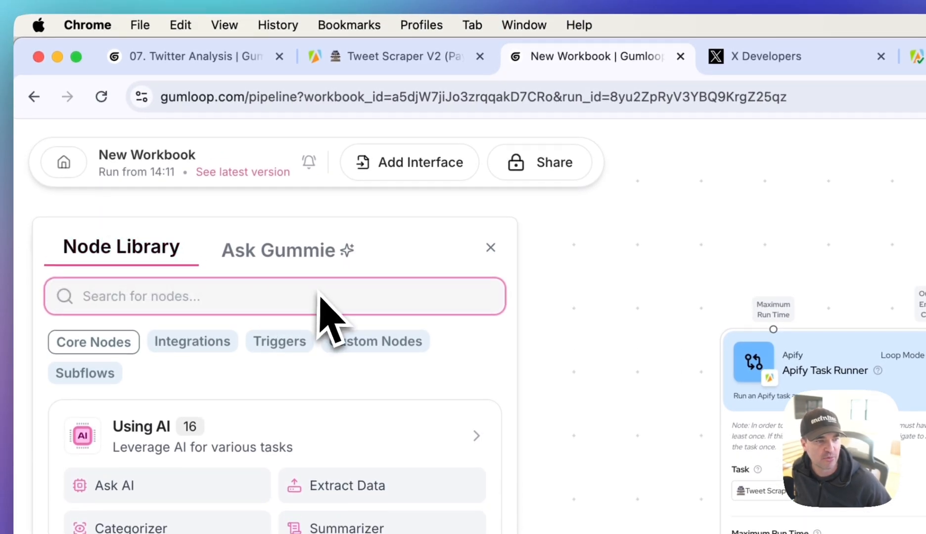
{"action": "left_click", "coordinate": [291, 351]}
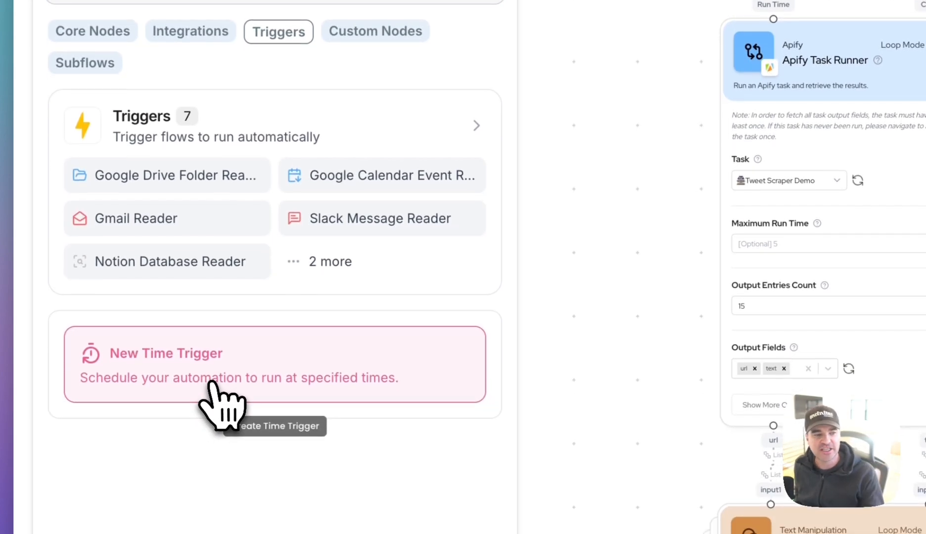
{"action": "left_click", "coordinate": [212, 383]}
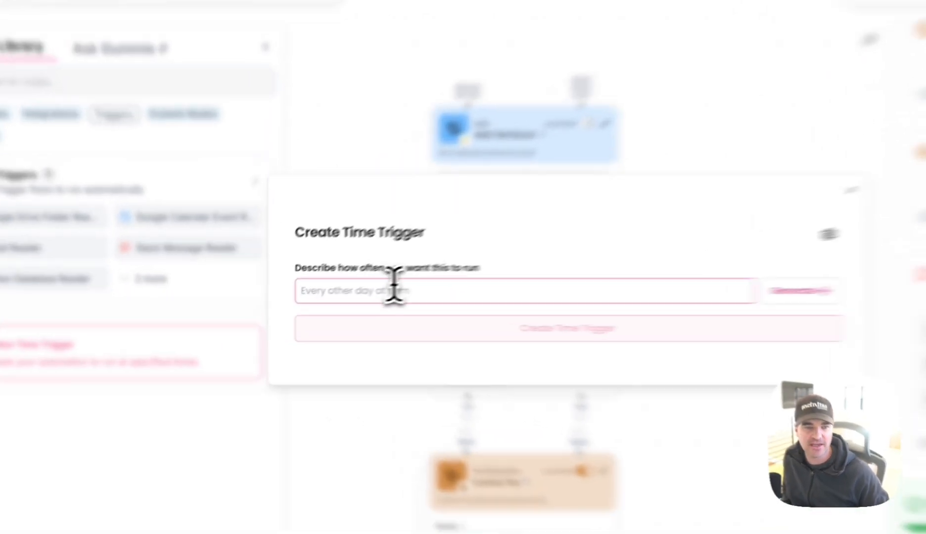
{"action": "left_click", "coordinate": [343, 299]}
{"action": "type", "text": "ever"}
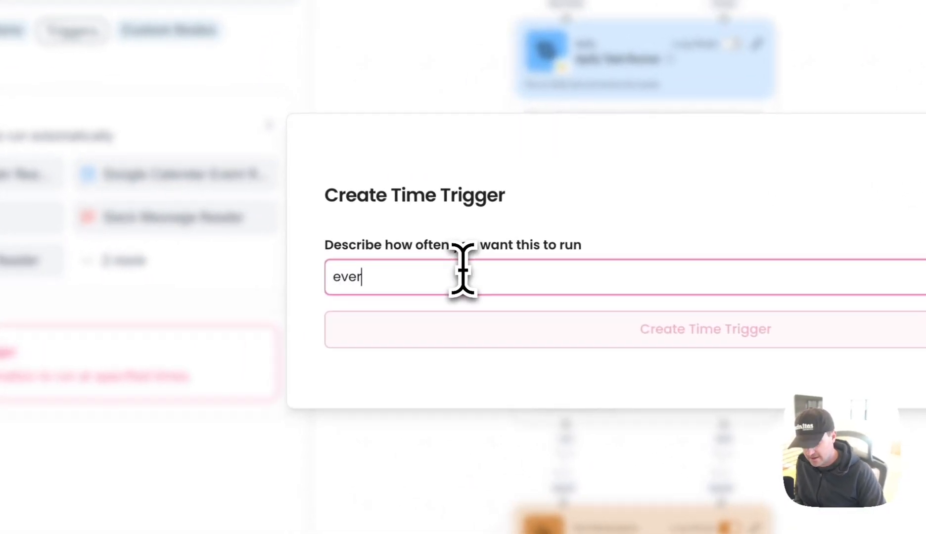
{"action": "type", "text": "y morning o"}
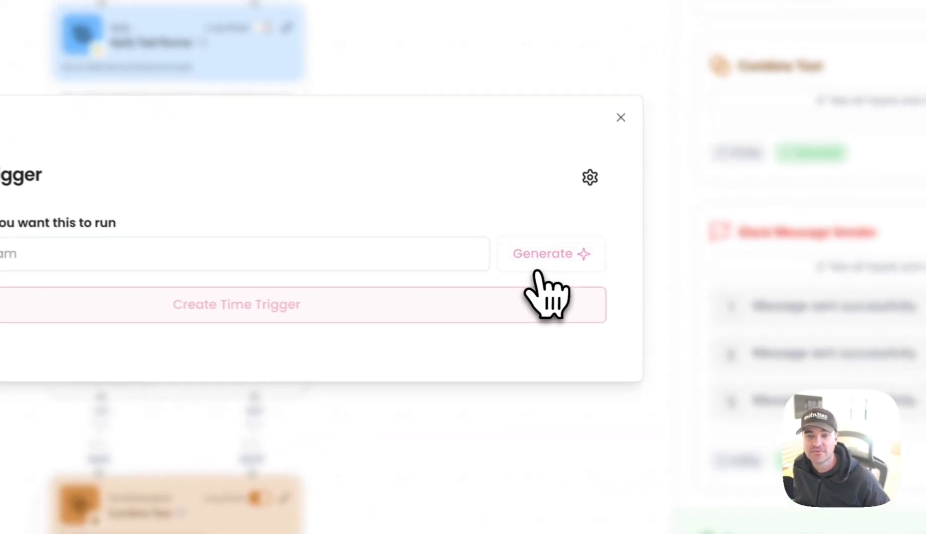
{"action": "left_click", "coordinate": [620, 306]}
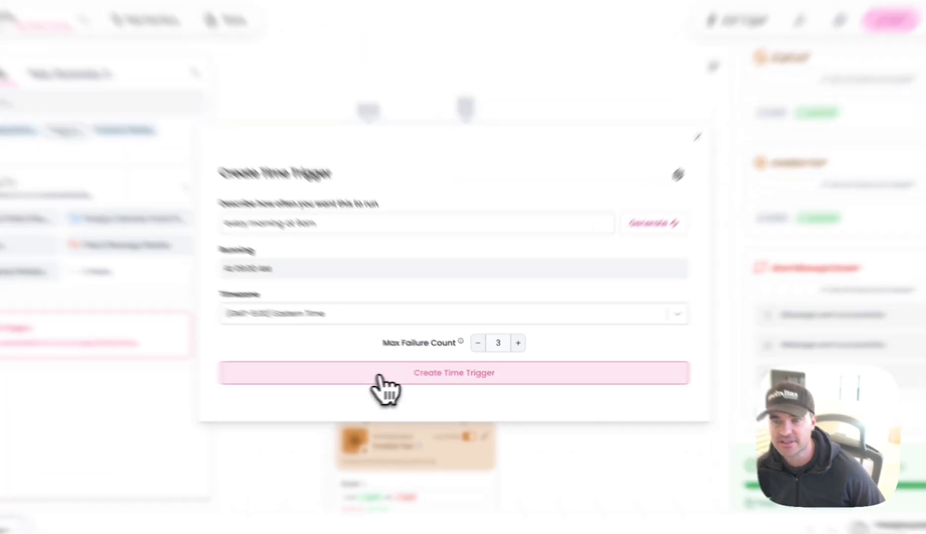
{"action": "left_click", "coordinate": [399, 377]}
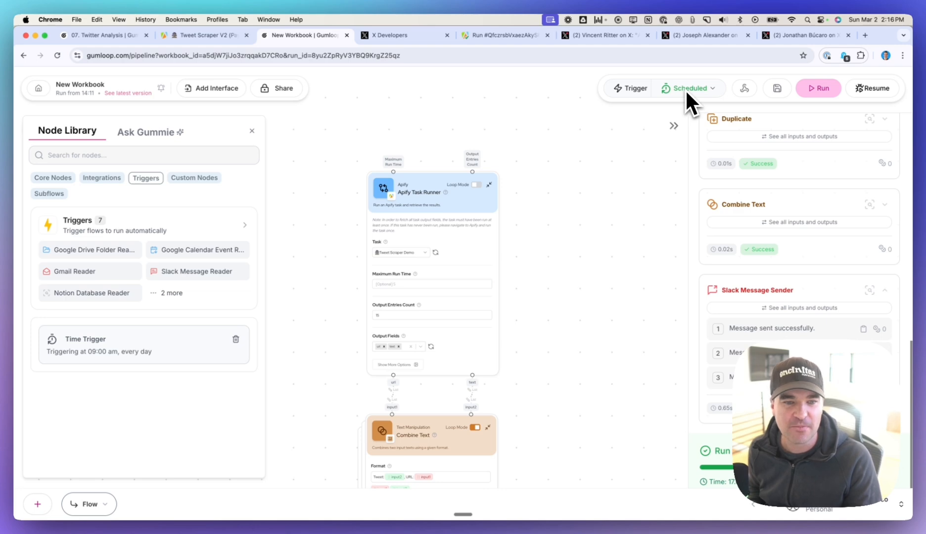
Review the scheduled flow from the Apify Task Runner down to the node's feedback and discussion categories.
{"action": "left_click_drag", "start_coordinate": [571, 360], "coordinate": [565, 207]}
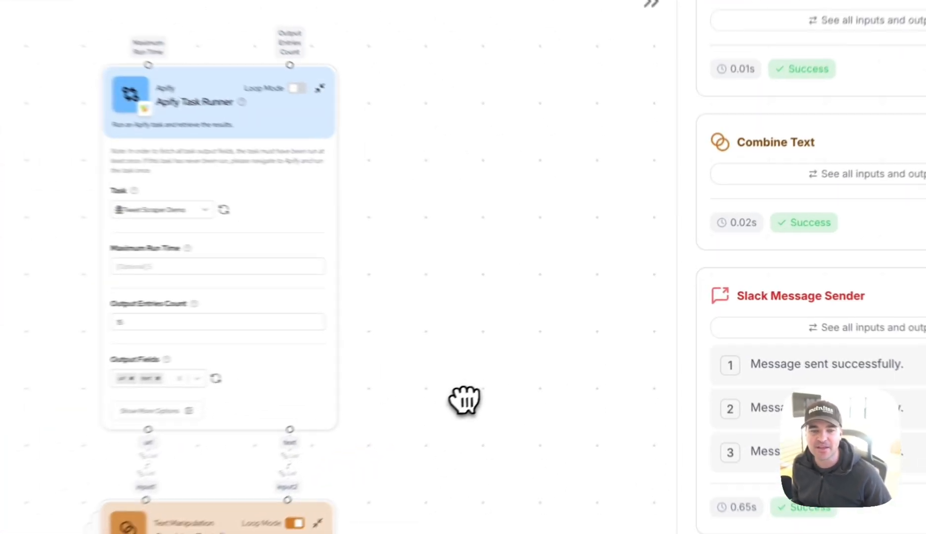
{"action": "left_click_drag", "start_coordinate": [458, 204], "coordinate": [455, 49]}
{"action": "left_click_drag", "start_coordinate": [451, 336], "coordinate": [441, 28]}
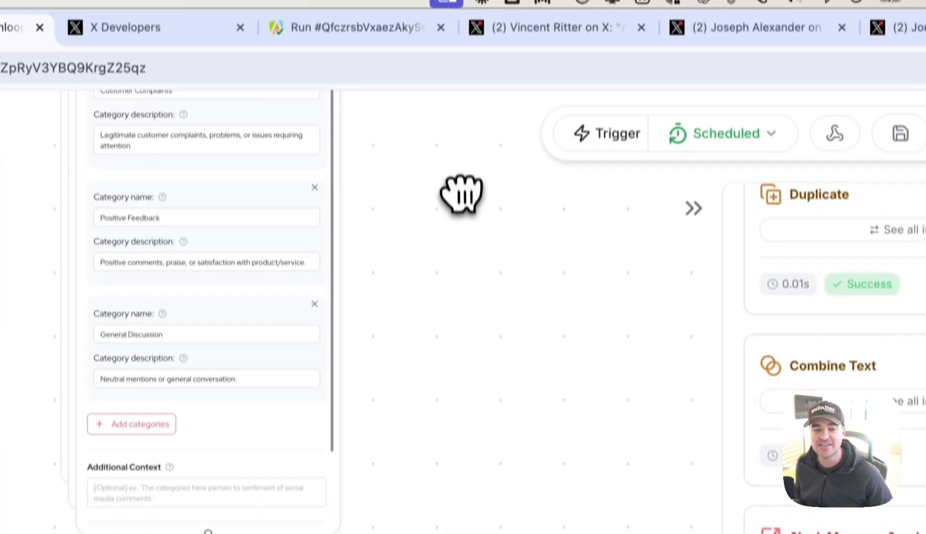